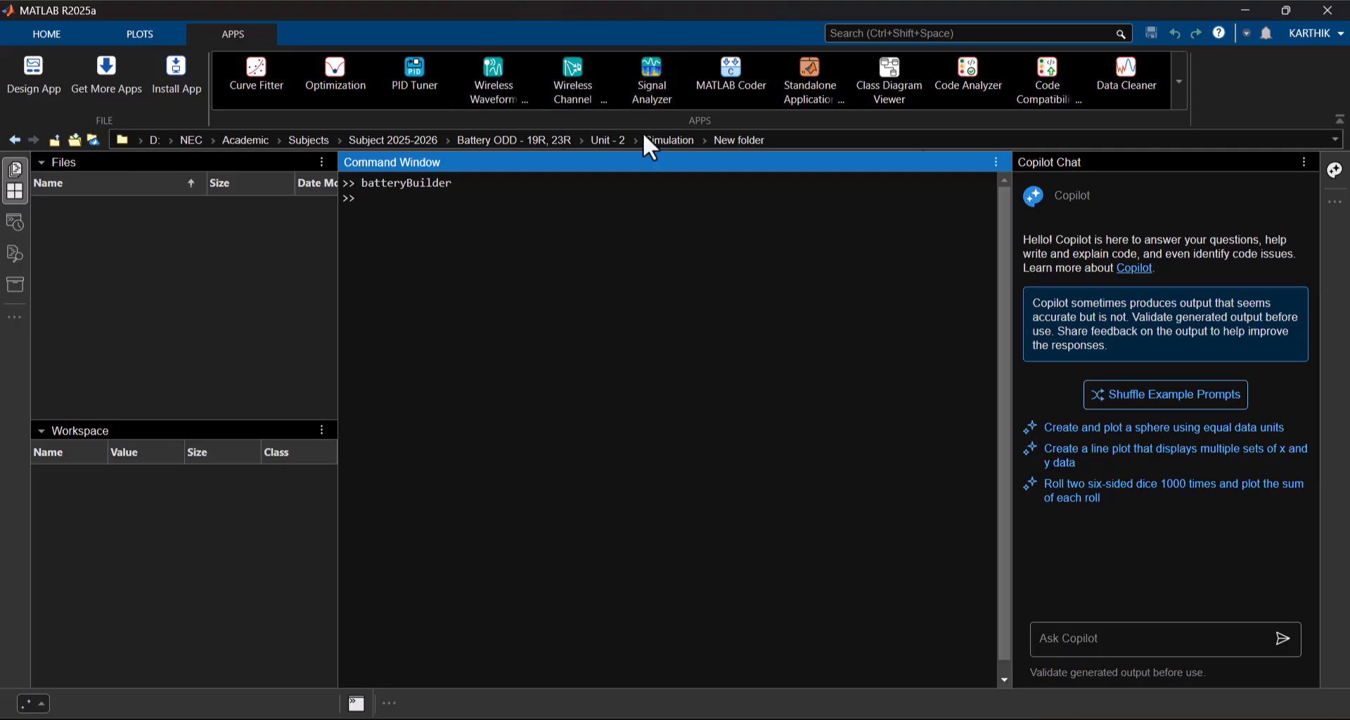
Search the full app gallery for "battery", then clear the search and close the gallery.
left_click(1184, 101)
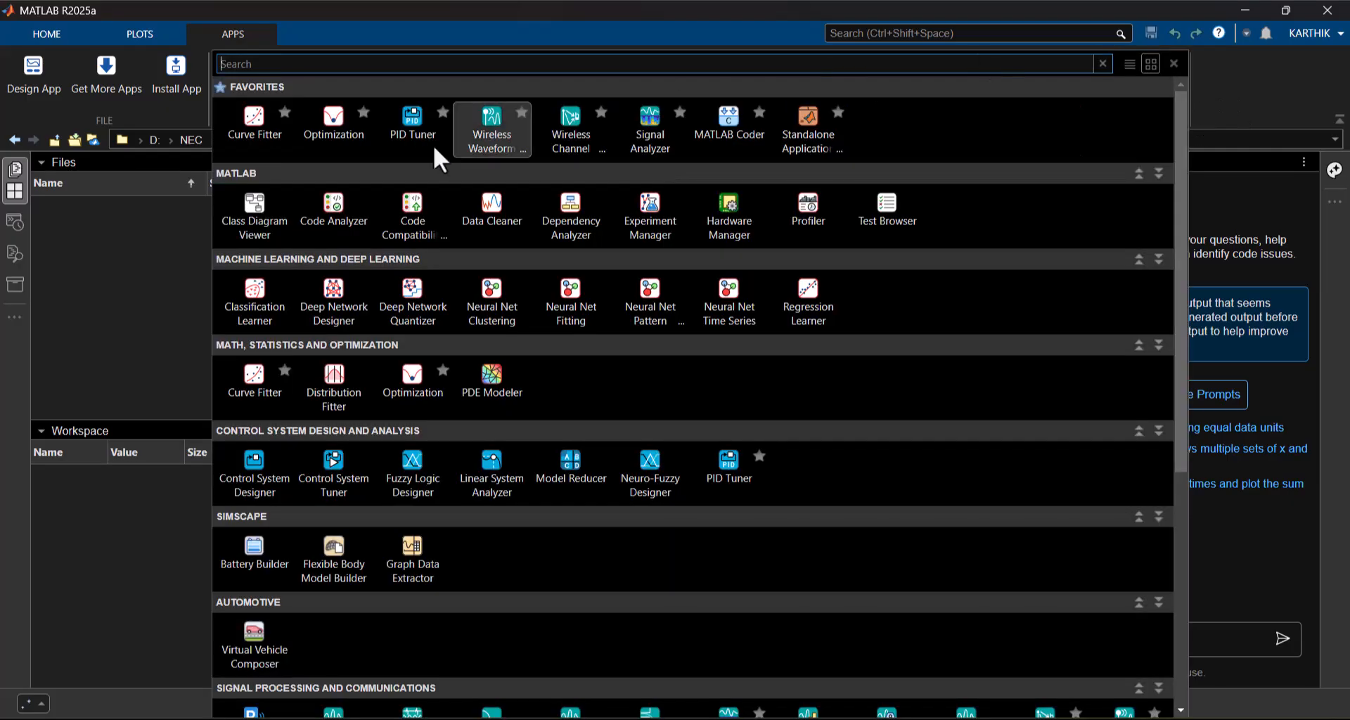
scroll(292, 460, "down", 1)
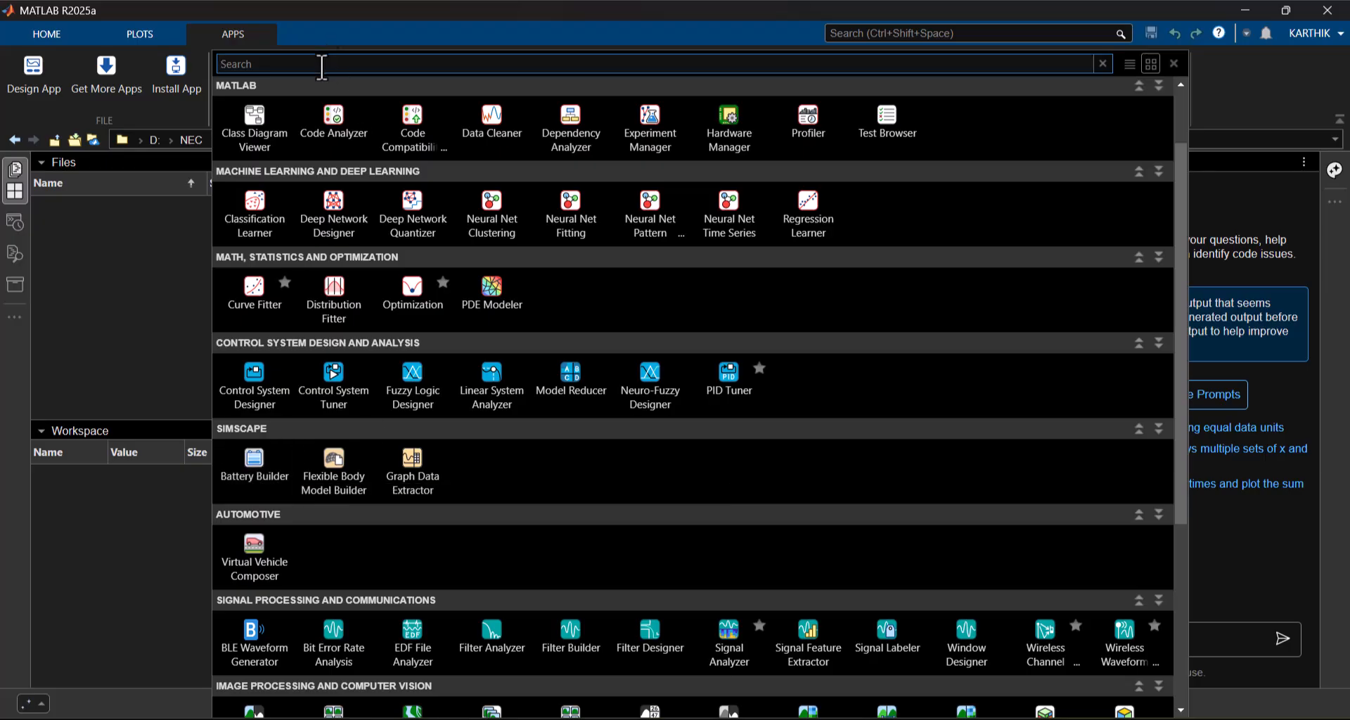
type("battery")
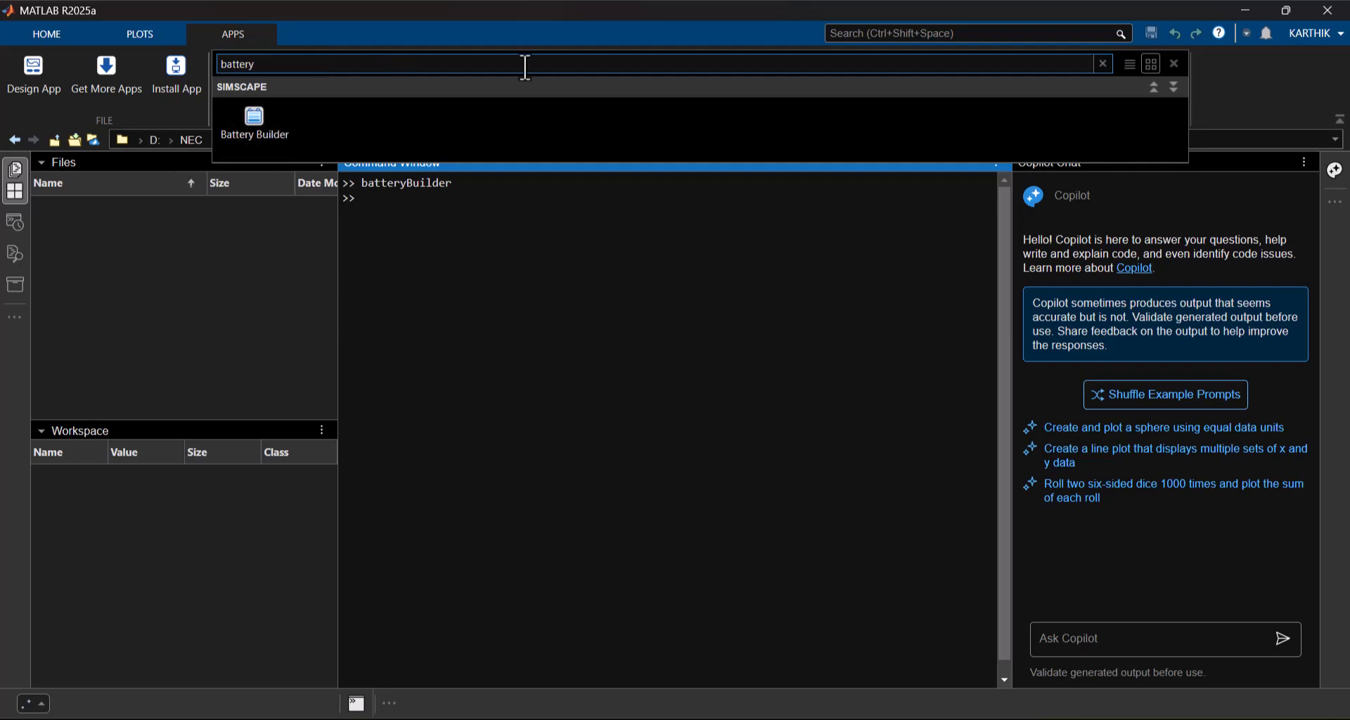
key("BackSpace")
key("BackSpace")
key("BackSpace")
key("BackSpace")
key("BackSpace")
key("BackSpace")
key("BackSpace")
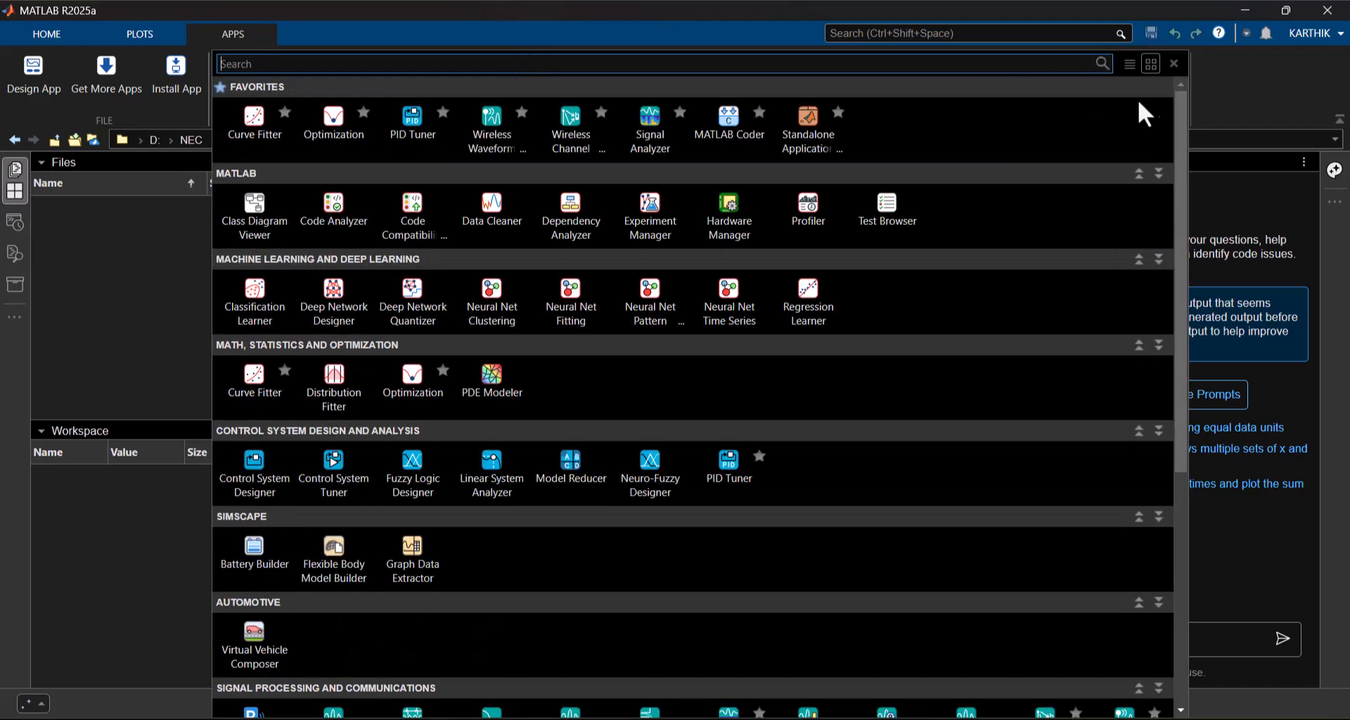
left_click(1217, 113)
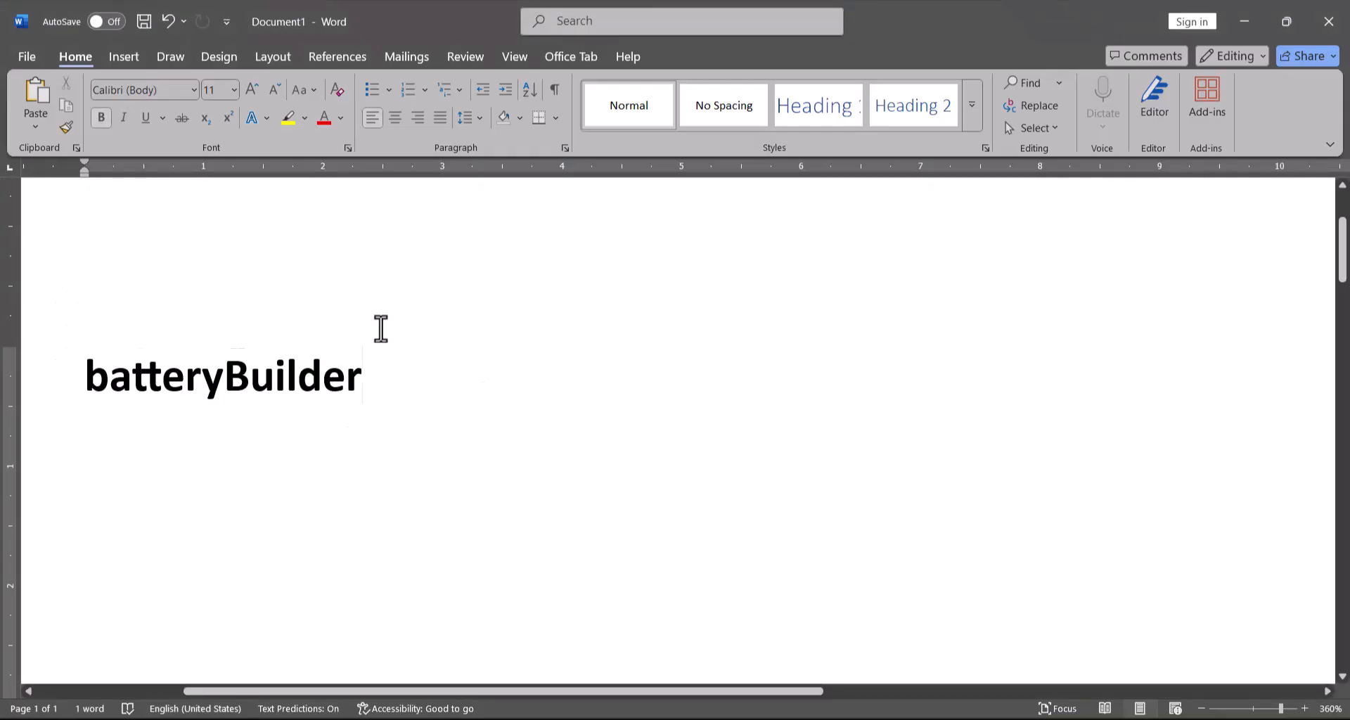
Switch to the Battery Builder app window.
mouse_move(826, 709)
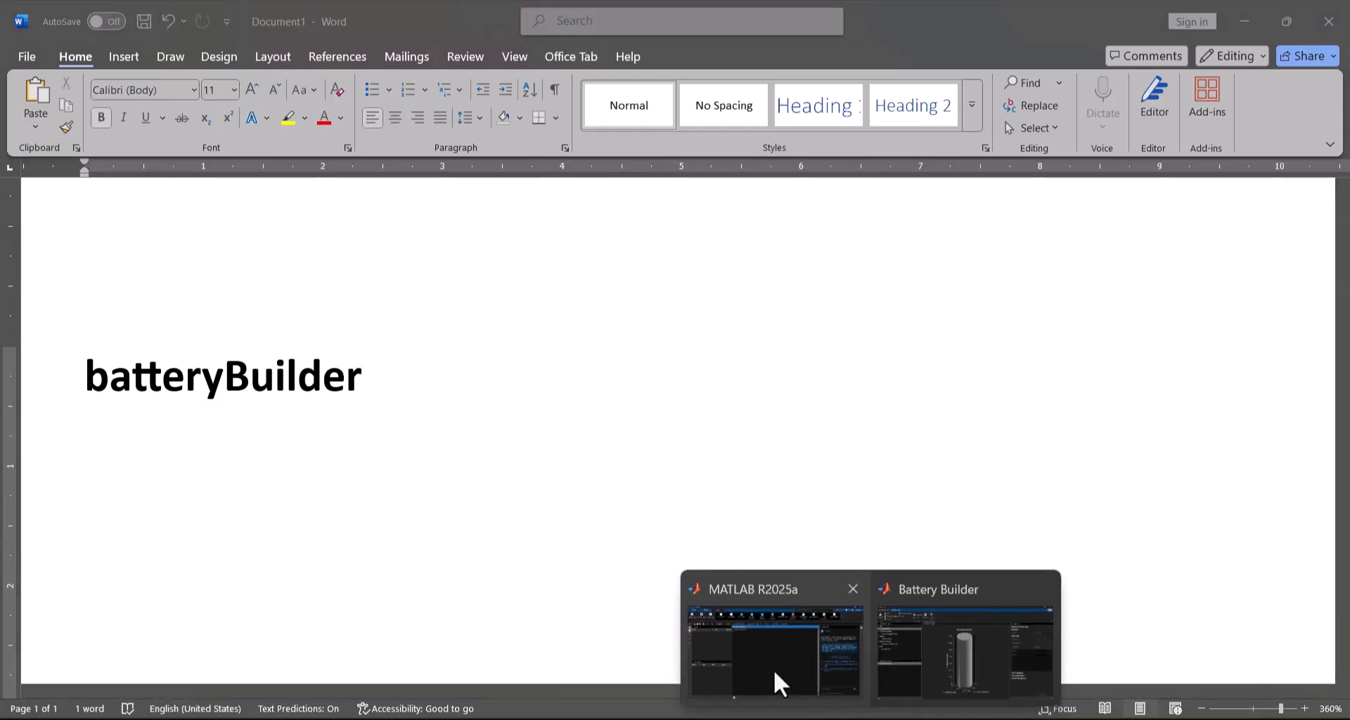
left_click(777, 686)
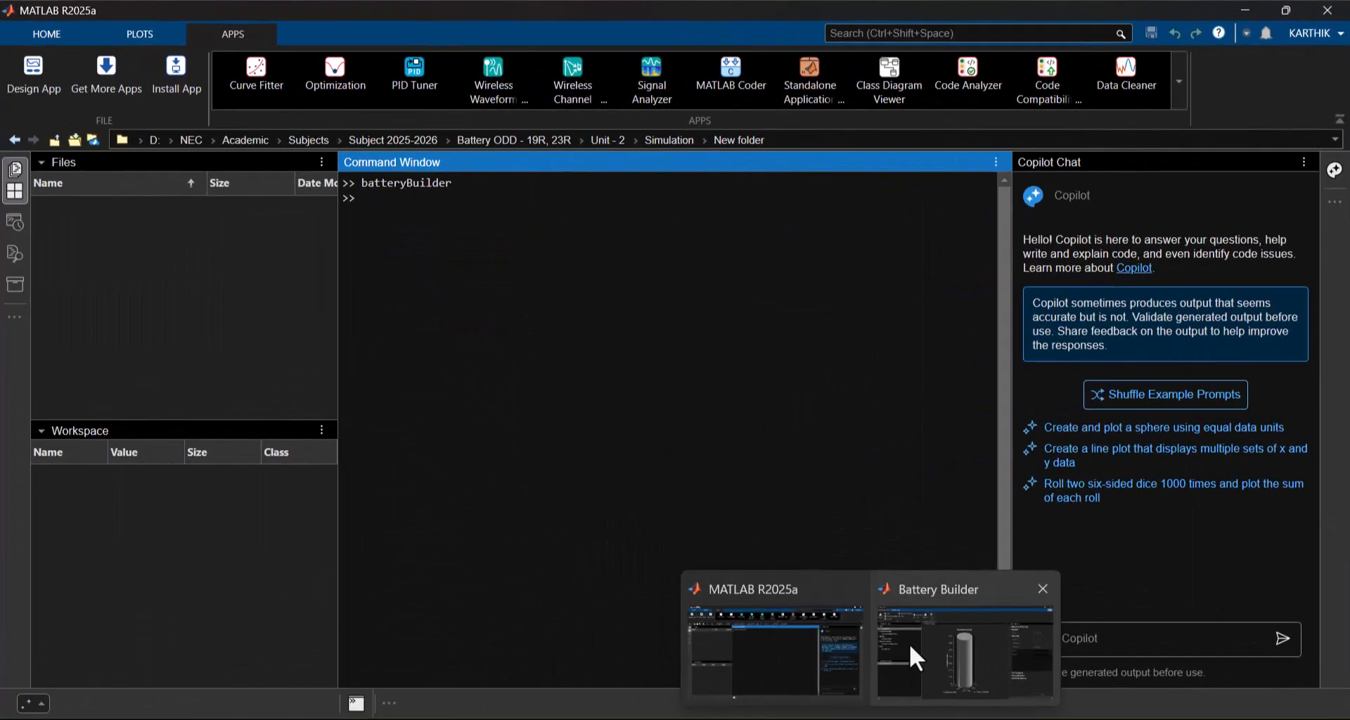
left_click(910, 643)
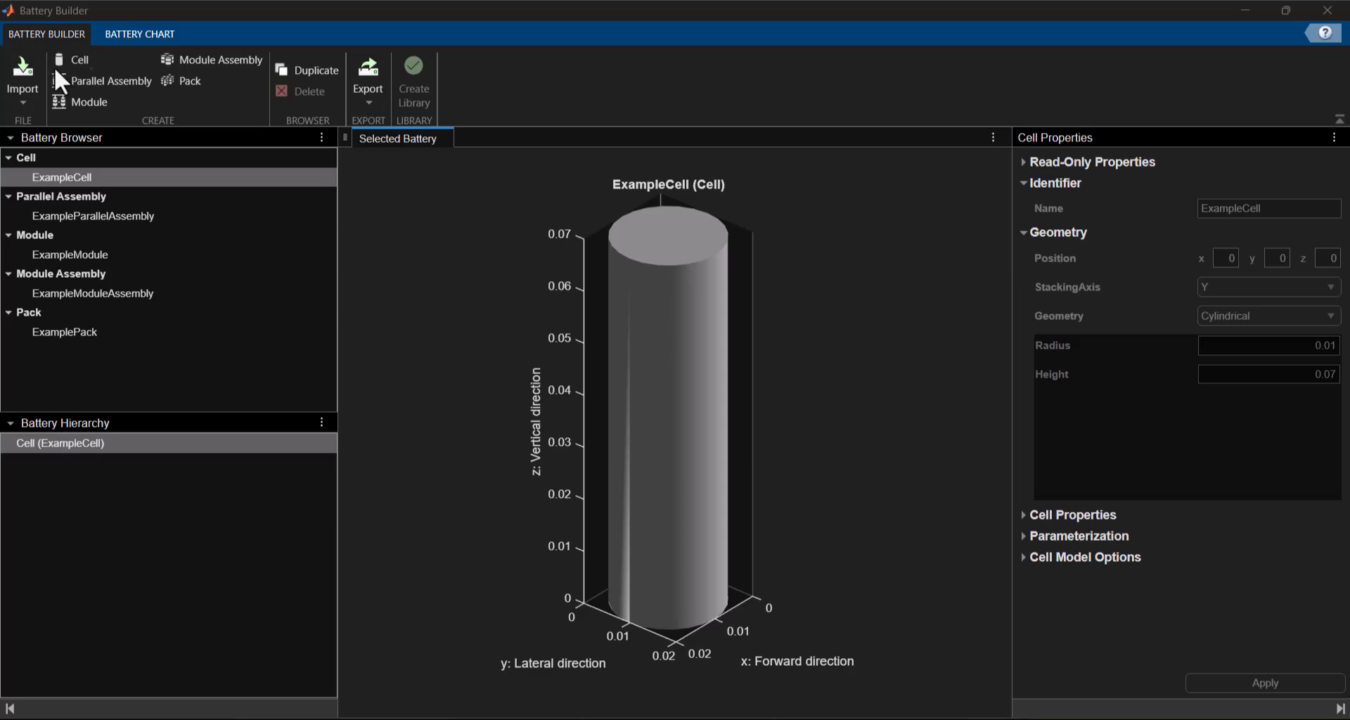
left_click(132, 32)
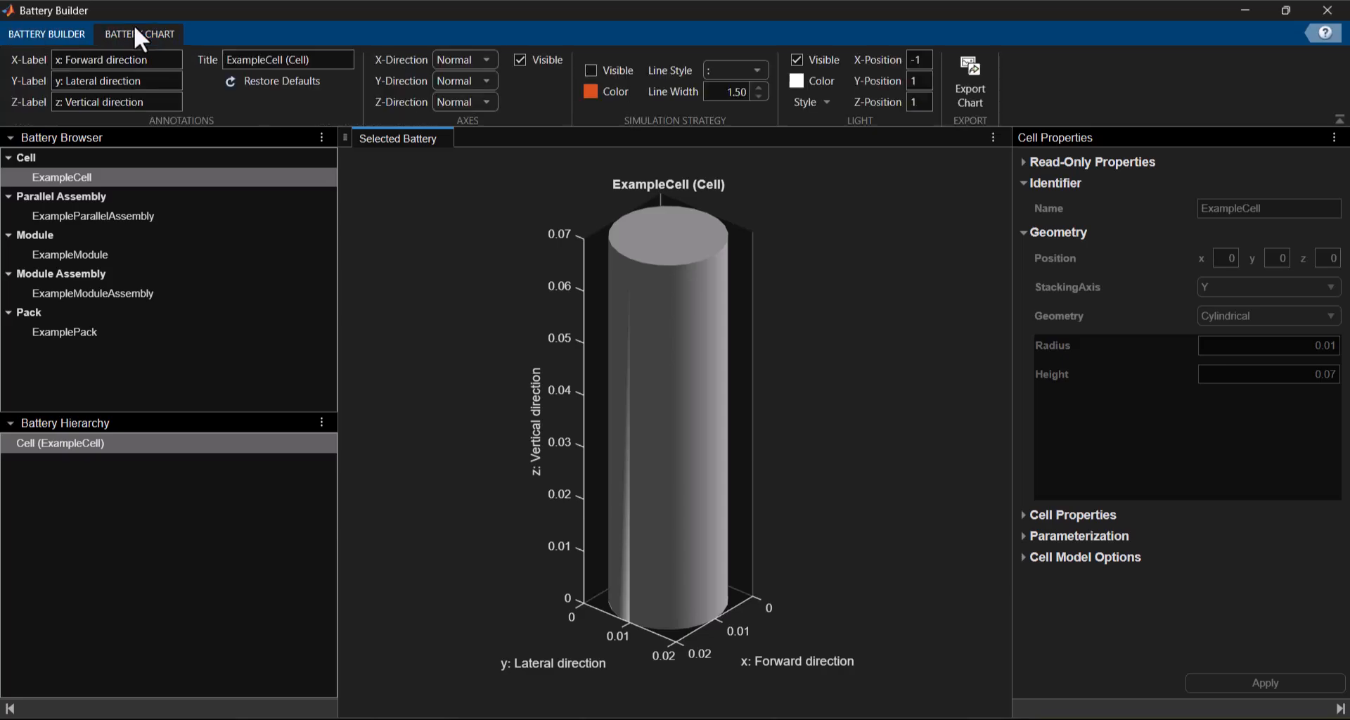
left_click(61, 32)
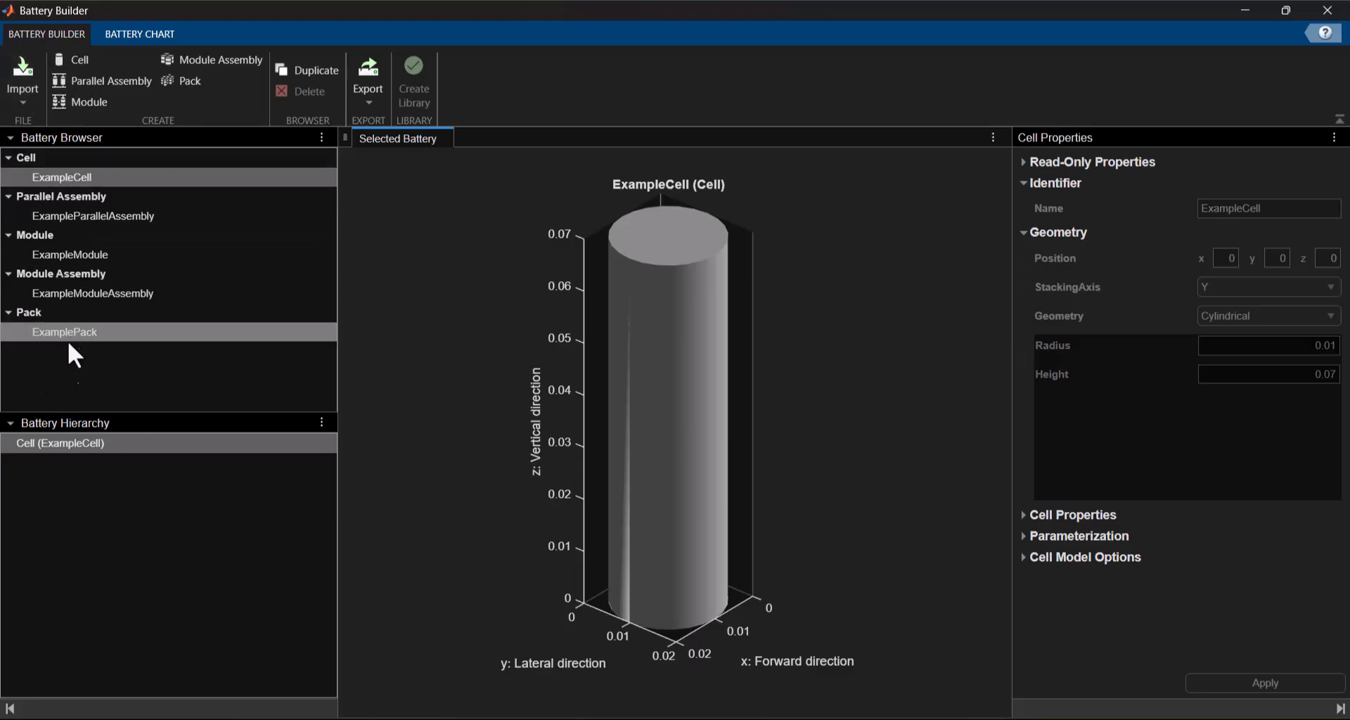
left_click(146, 32)
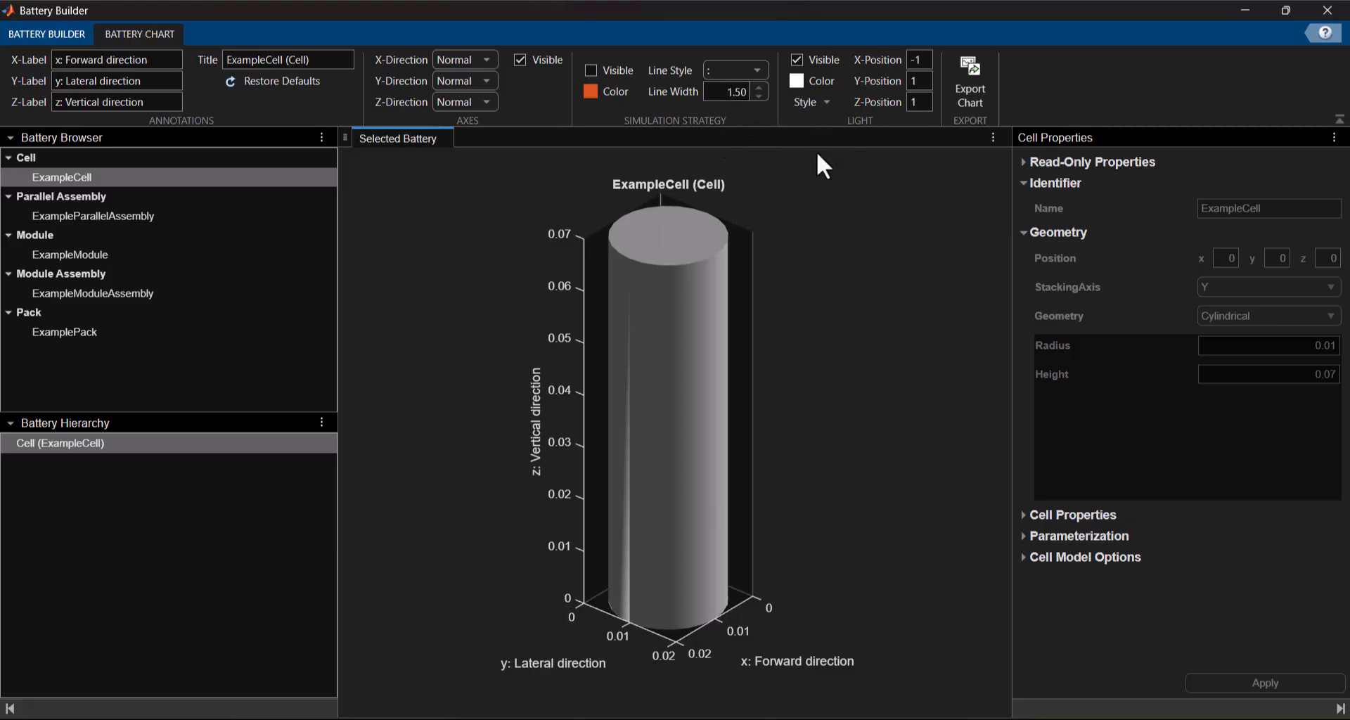
left_click(62, 29)
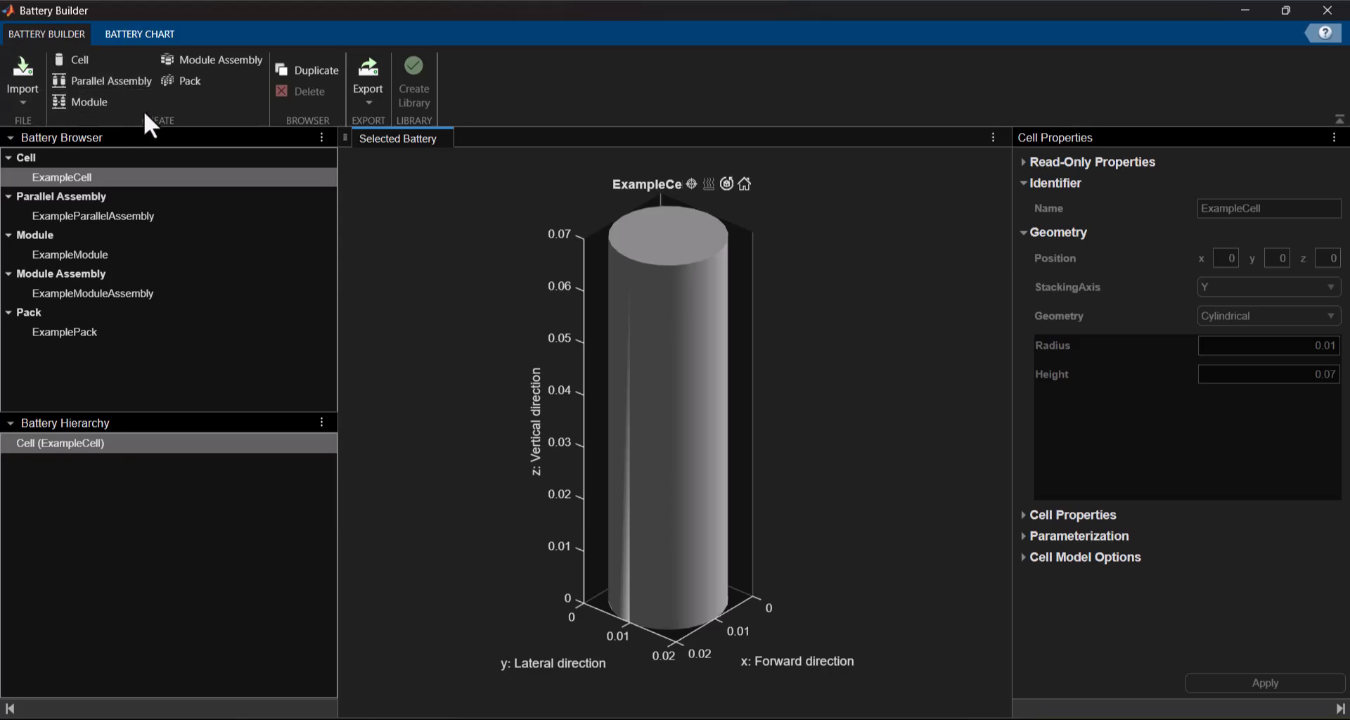
Create a new battery cell and set its geometry to Pouch.
left_click(72, 57)
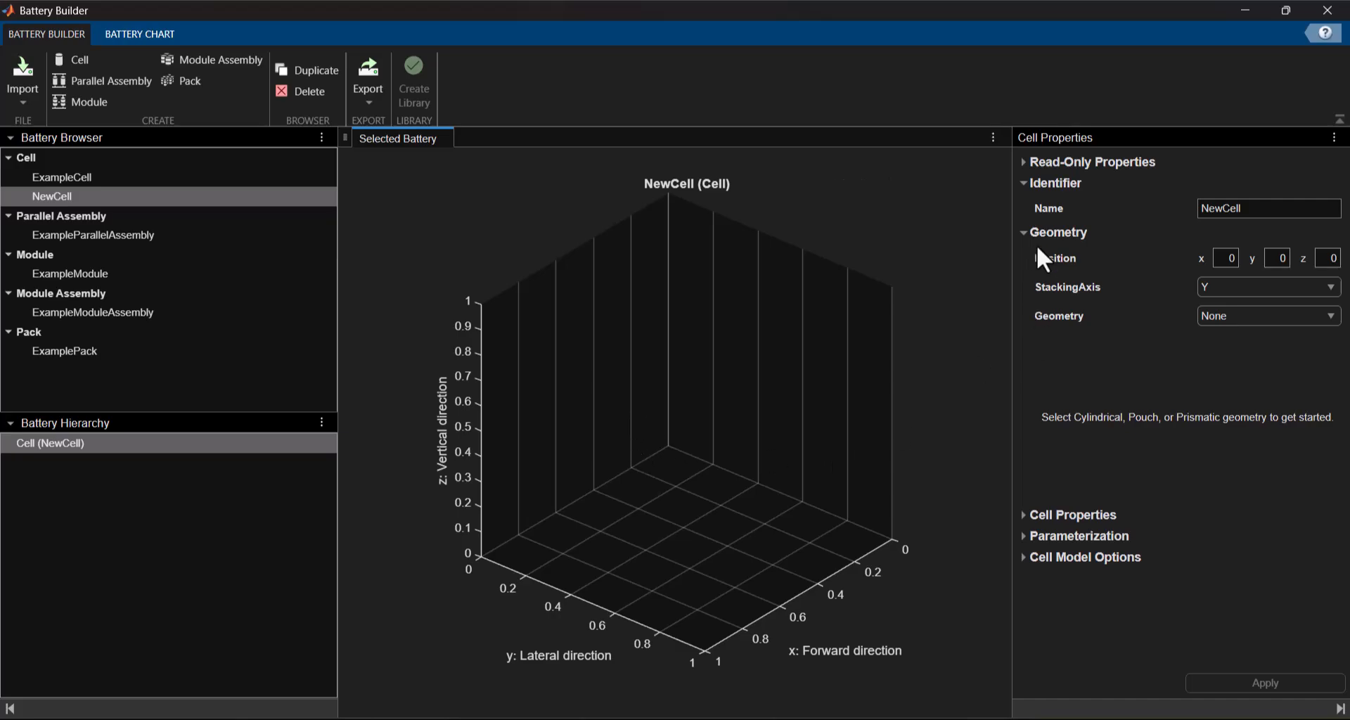
left_click(1269, 314)
left_click(1257, 356)
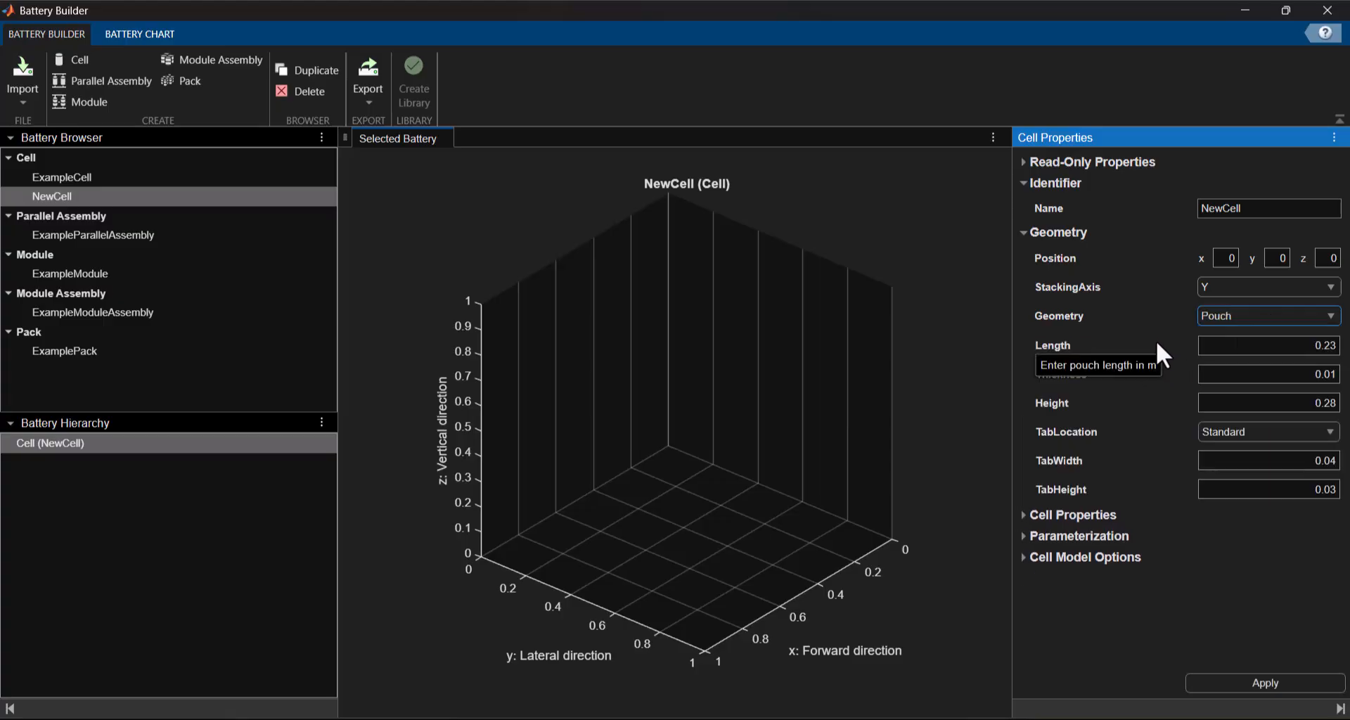
left_click(1229, 319)
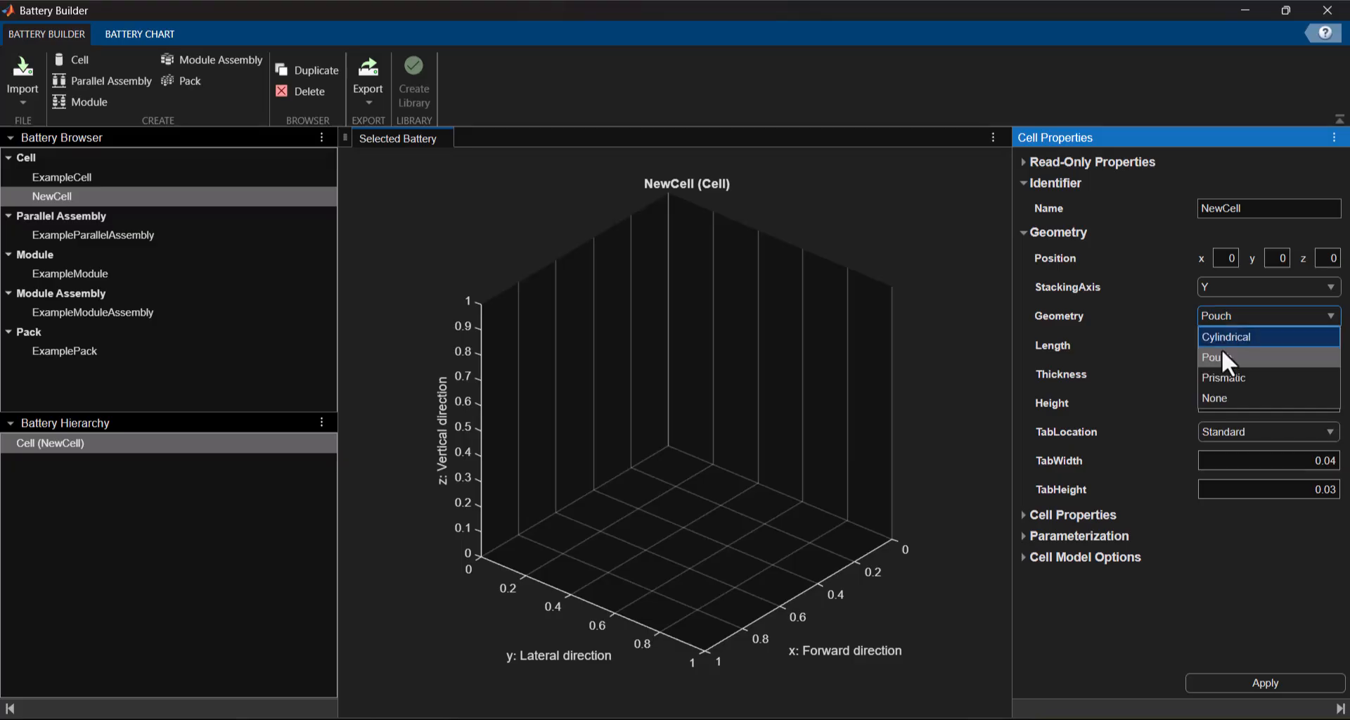
left_click(1249, 309)
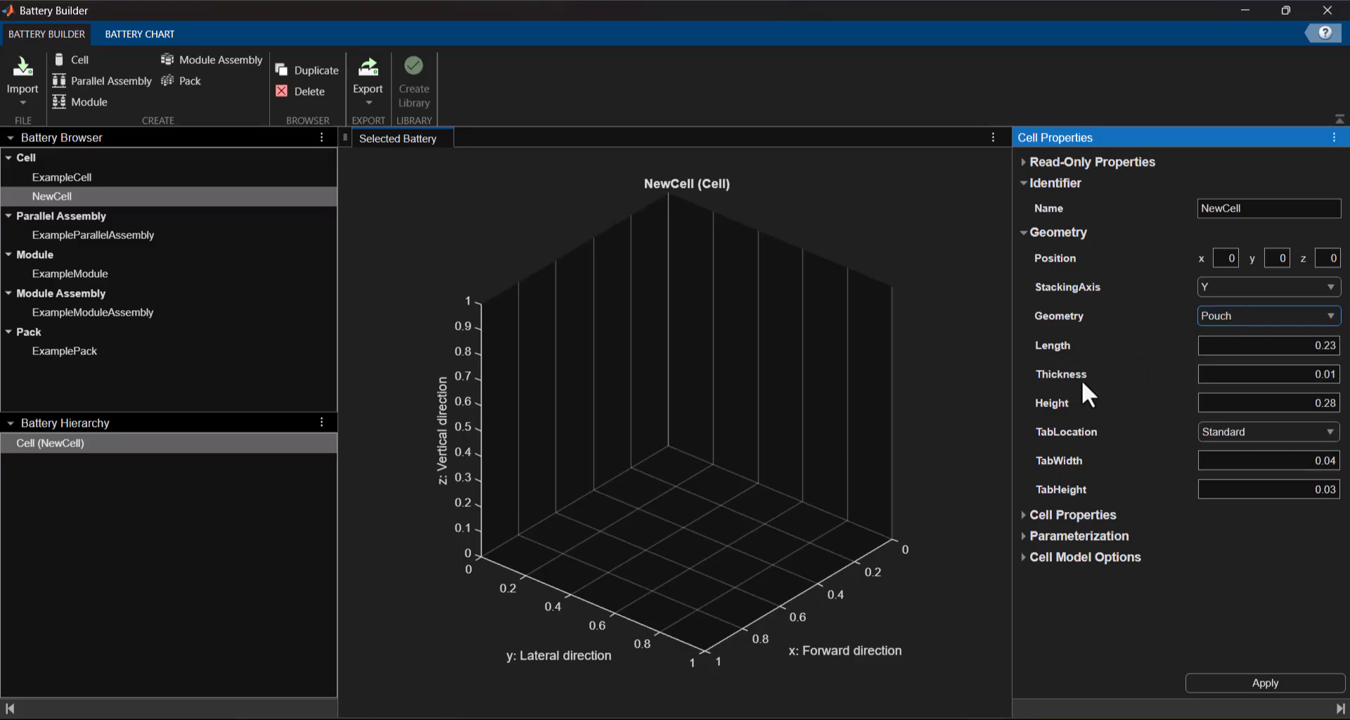
Set the pouch cell's length to 0.3 m, its height to 0.1 m and its tab location to Opposed.
left_click(1315, 345)
key("BackSpace")
left_click(1331, 374)
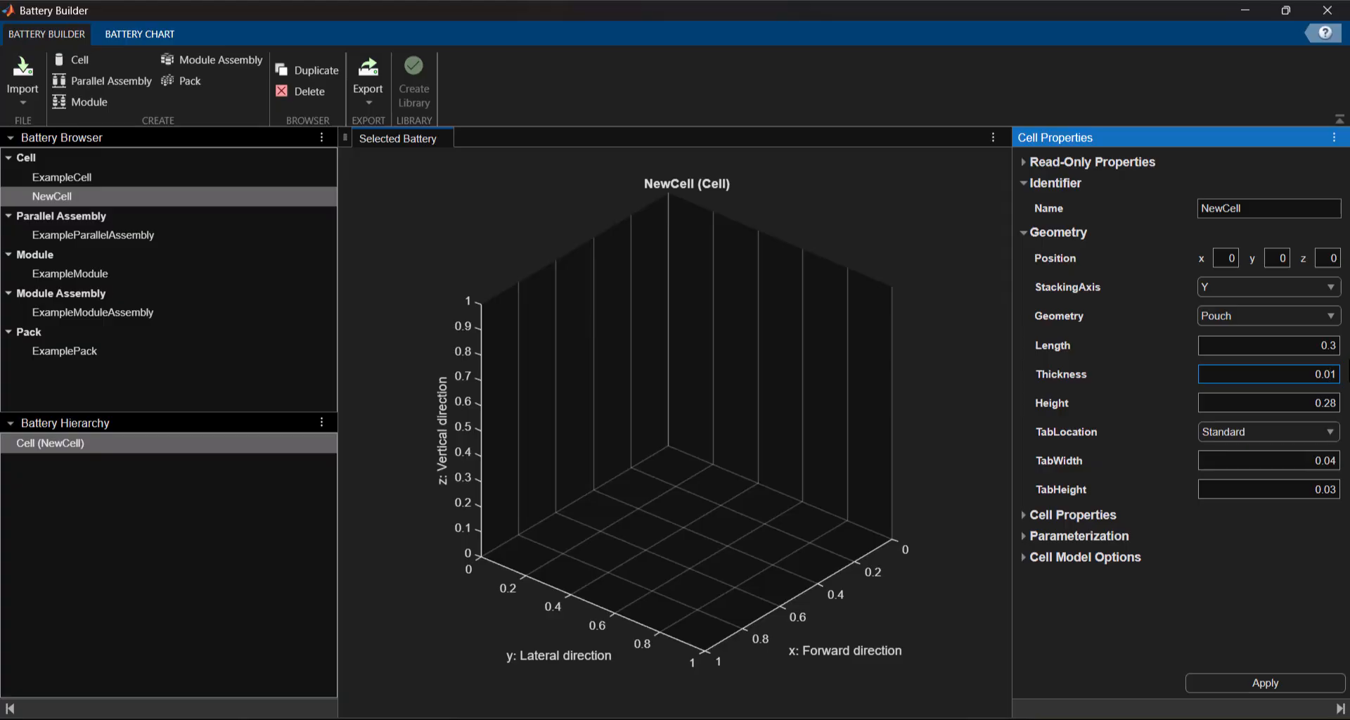
left_click(1331, 403)
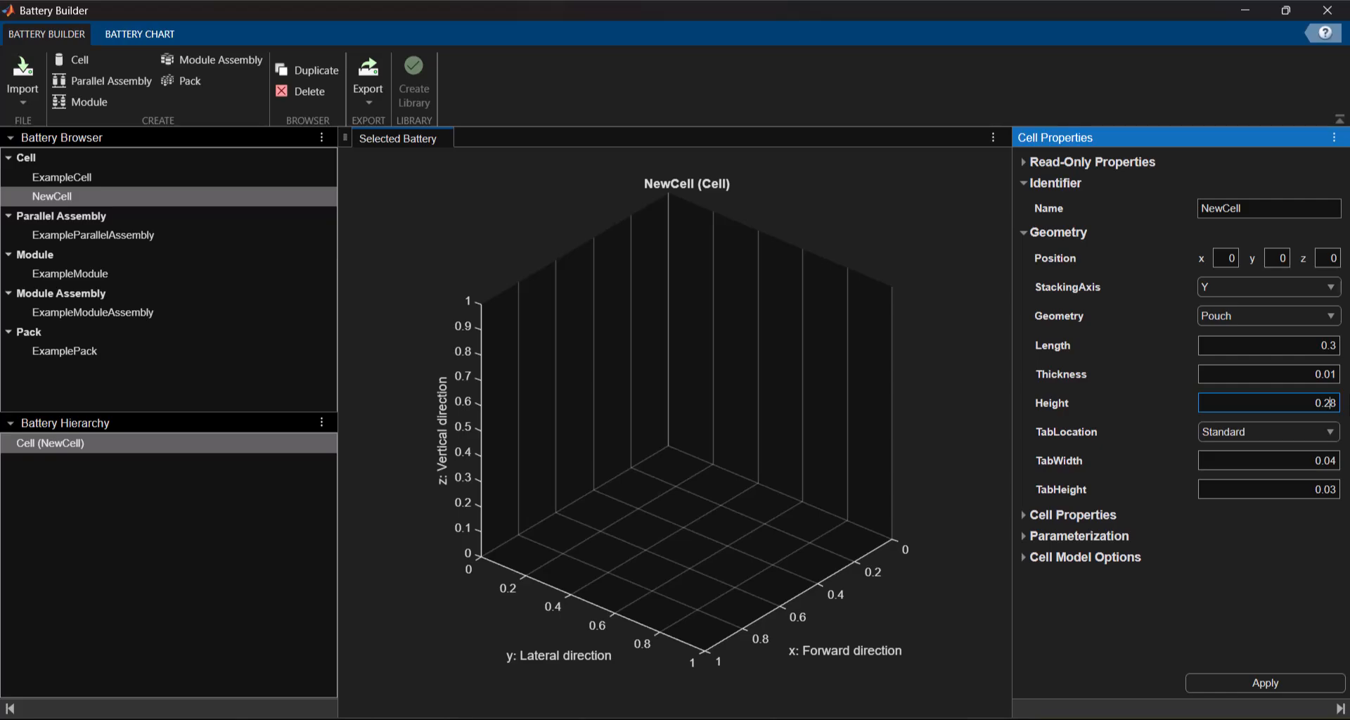
key("BackSpace")
key("BackSpace")
key("BackSpace")
type("1")
left_click(1324, 430)
left_click(1248, 470)
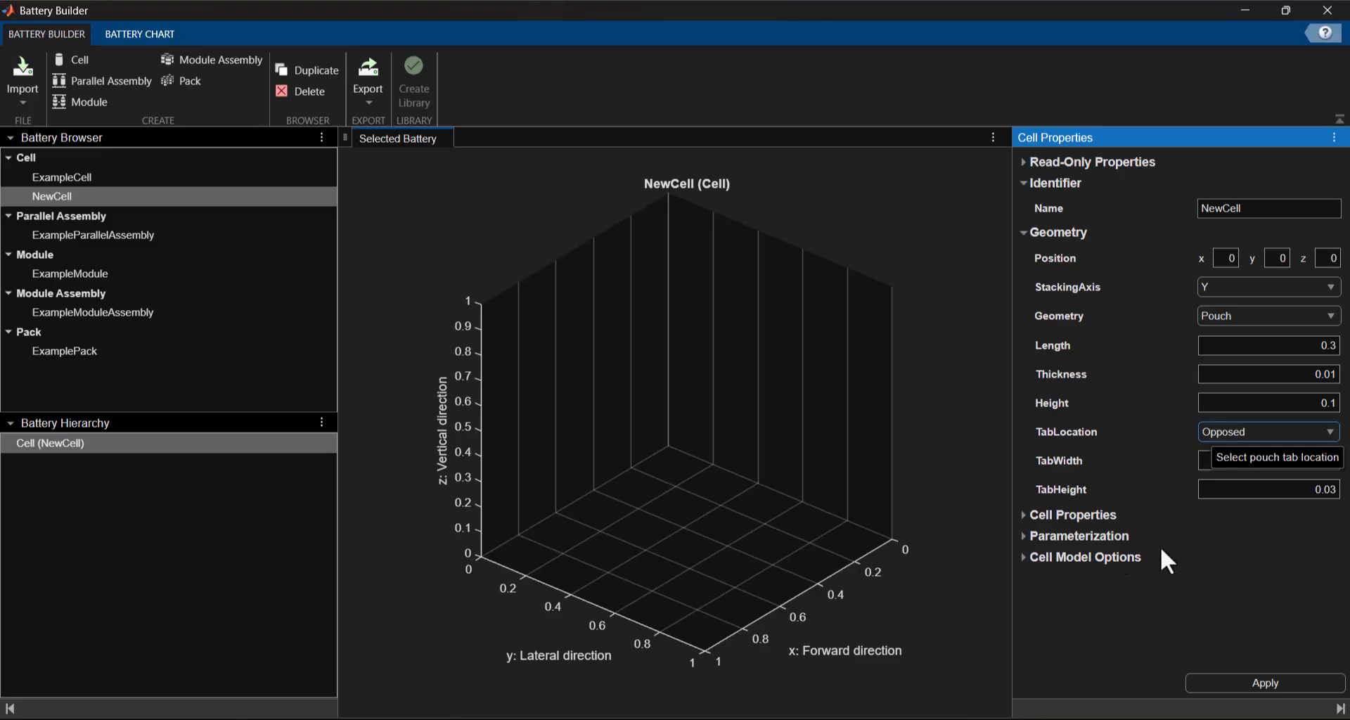
Set the new cell's capacity to 27 and apply the changes to the battery.
left_click(1023, 516)
double_click(1310, 570)
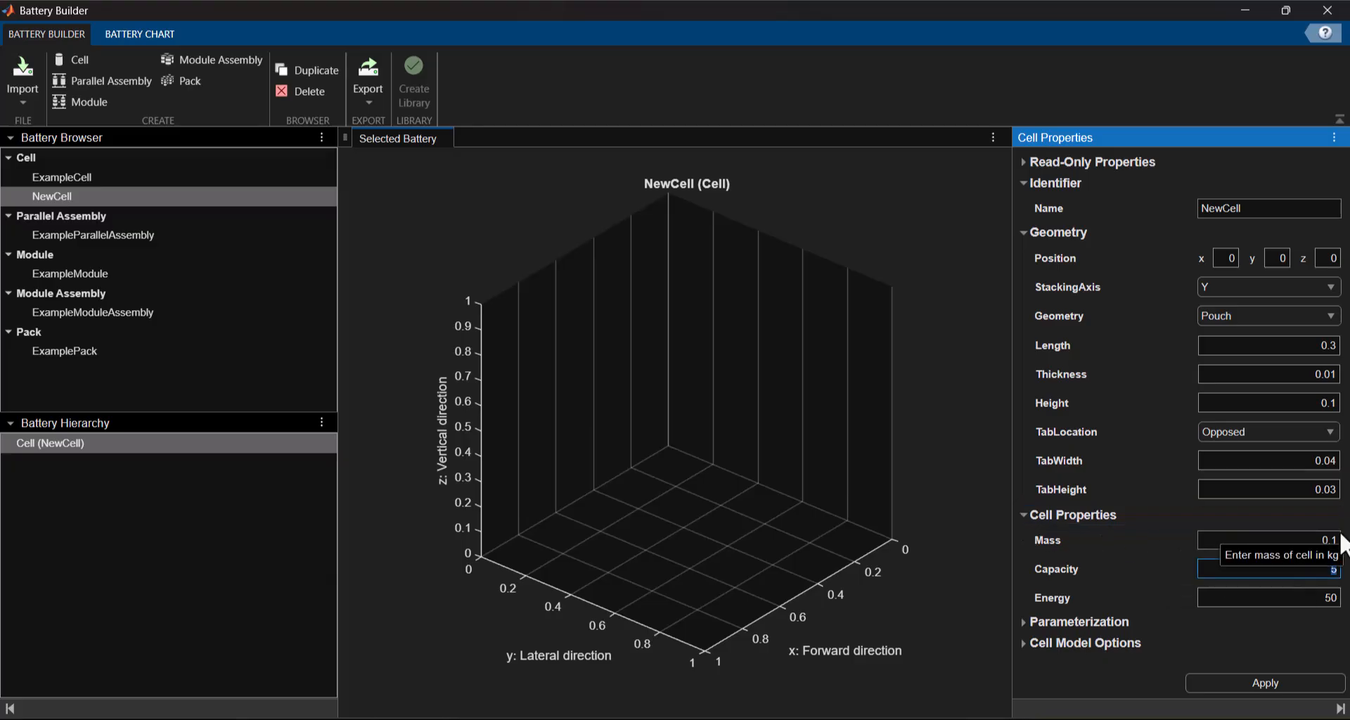
key("BackSpace")
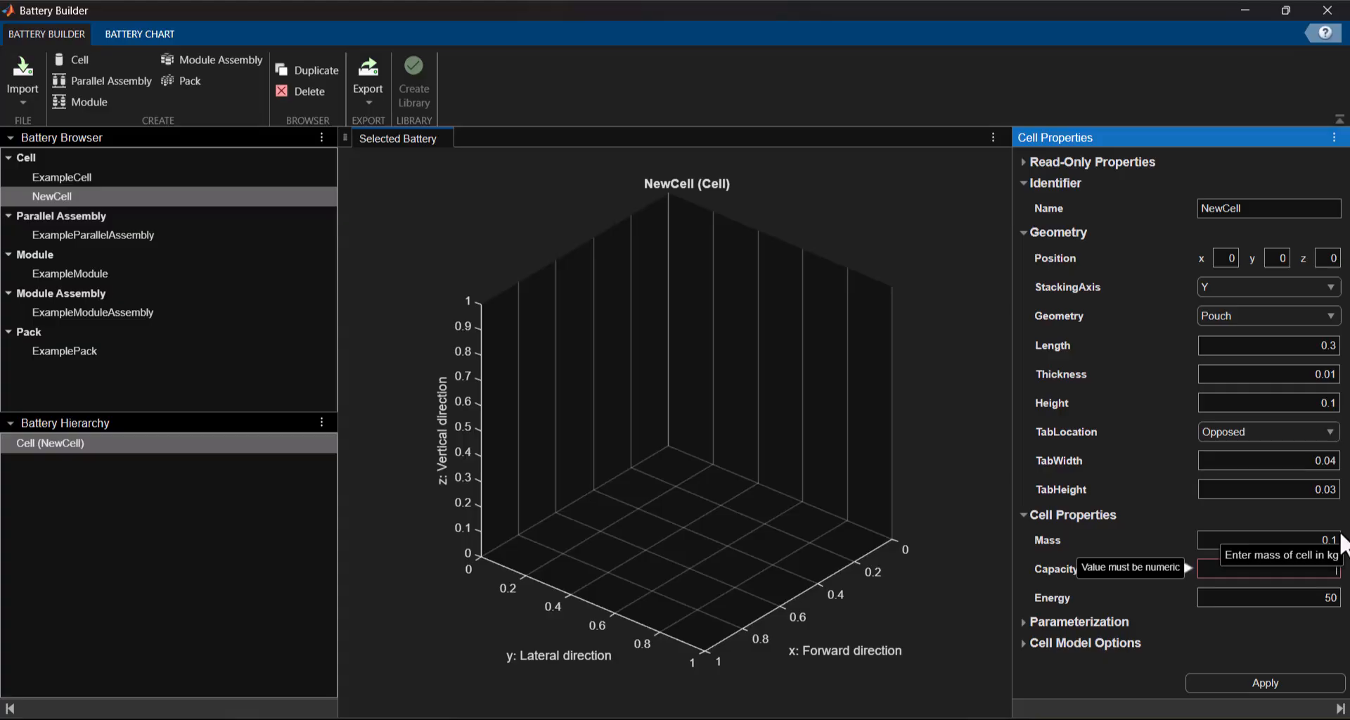
type("4")
type("7")
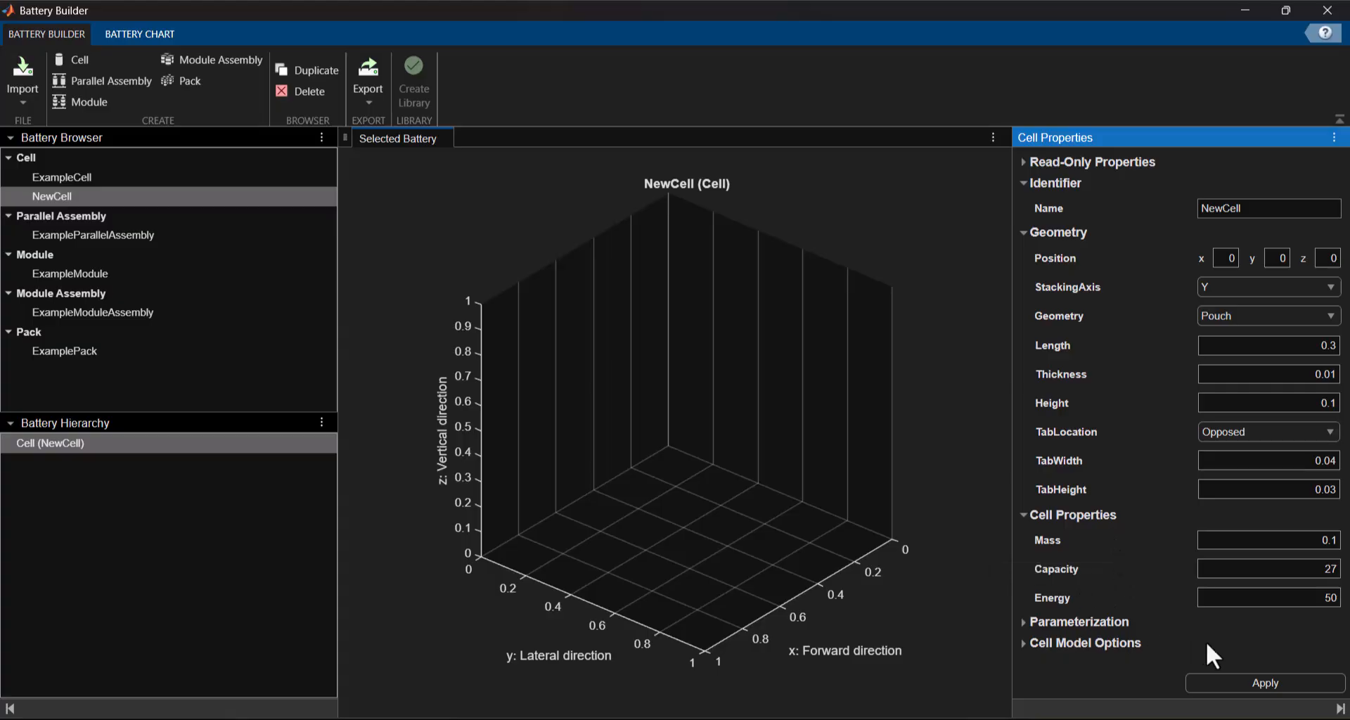
left_click(1239, 684)
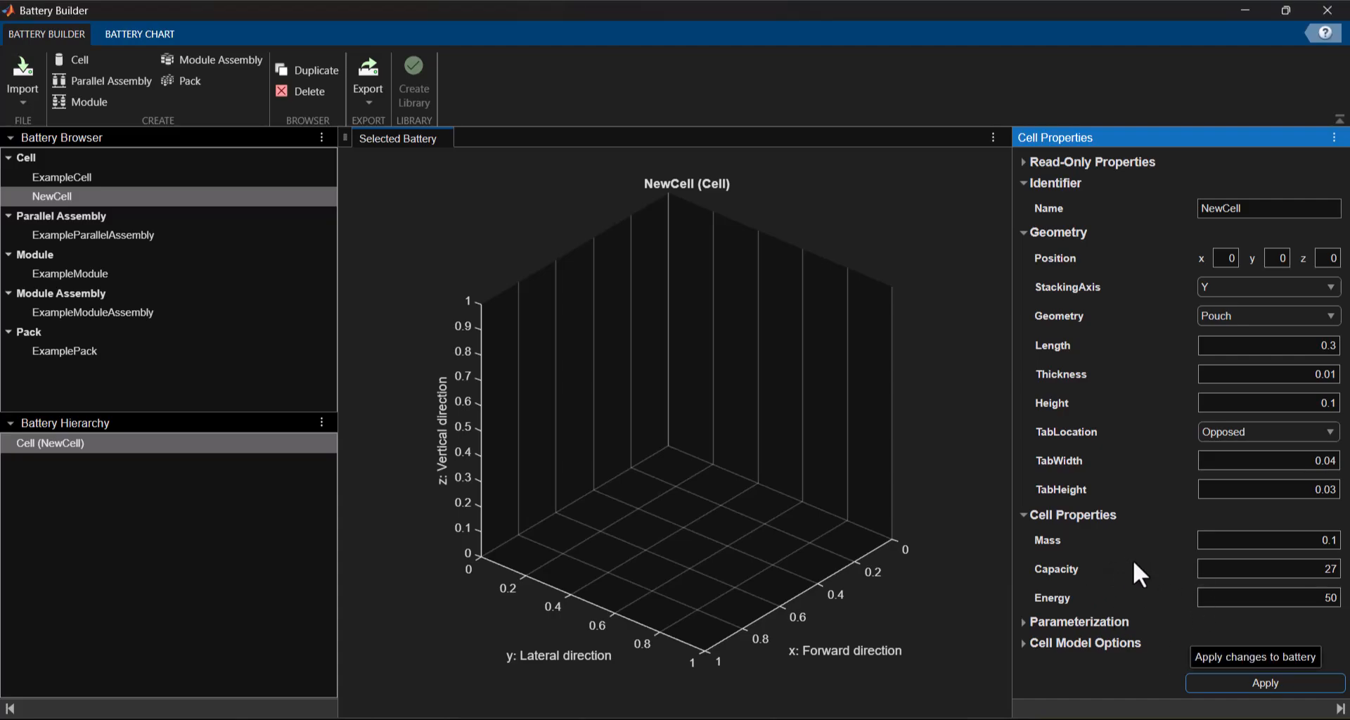
left_click(1272, 682)
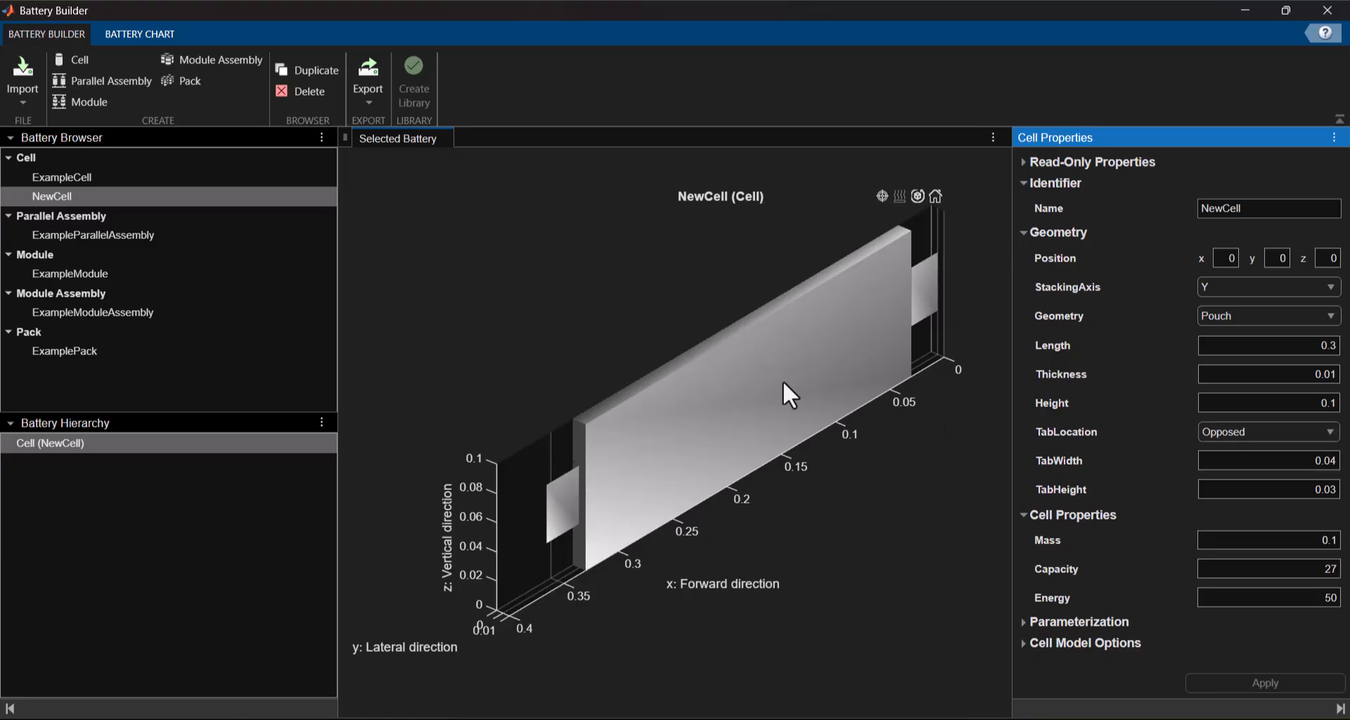
Export the pouch cell to the MATLAB workspace as NewCell and return to Battery Builder.
left_click(369, 99)
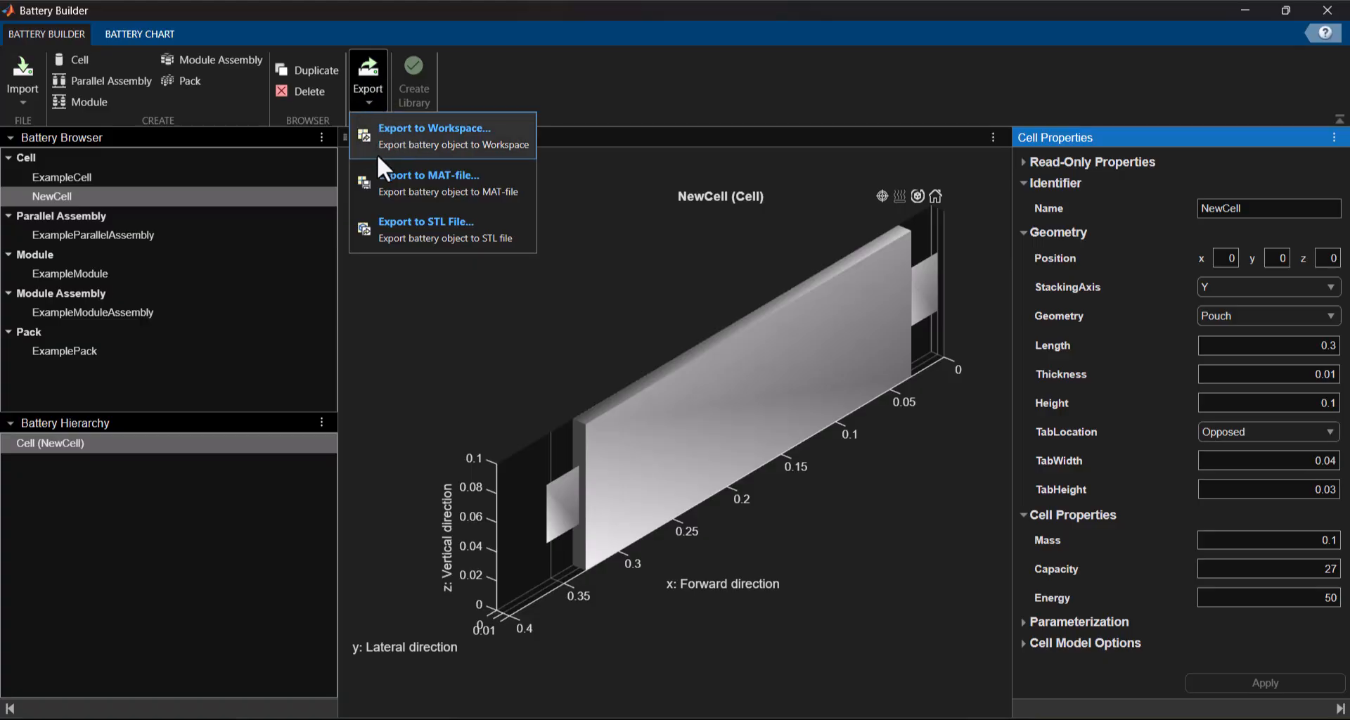
left_click(418, 149)
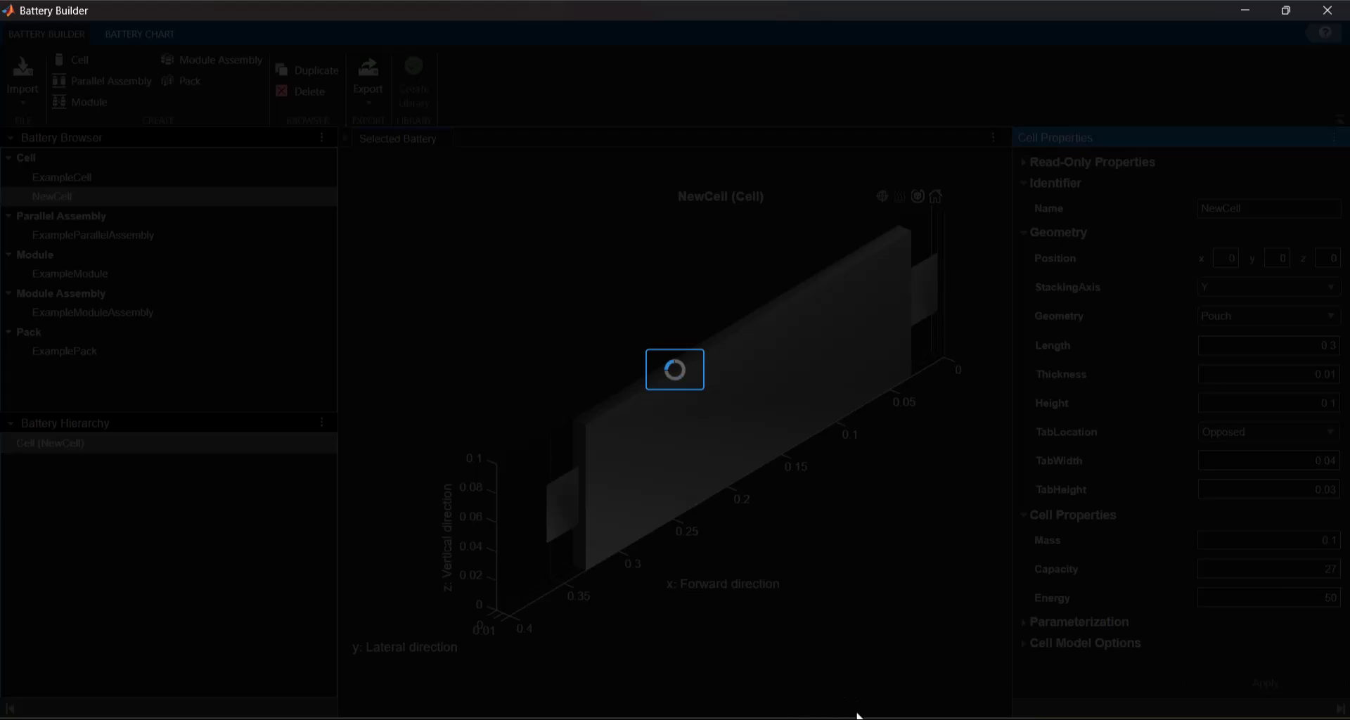
mouse_move(857, 717)
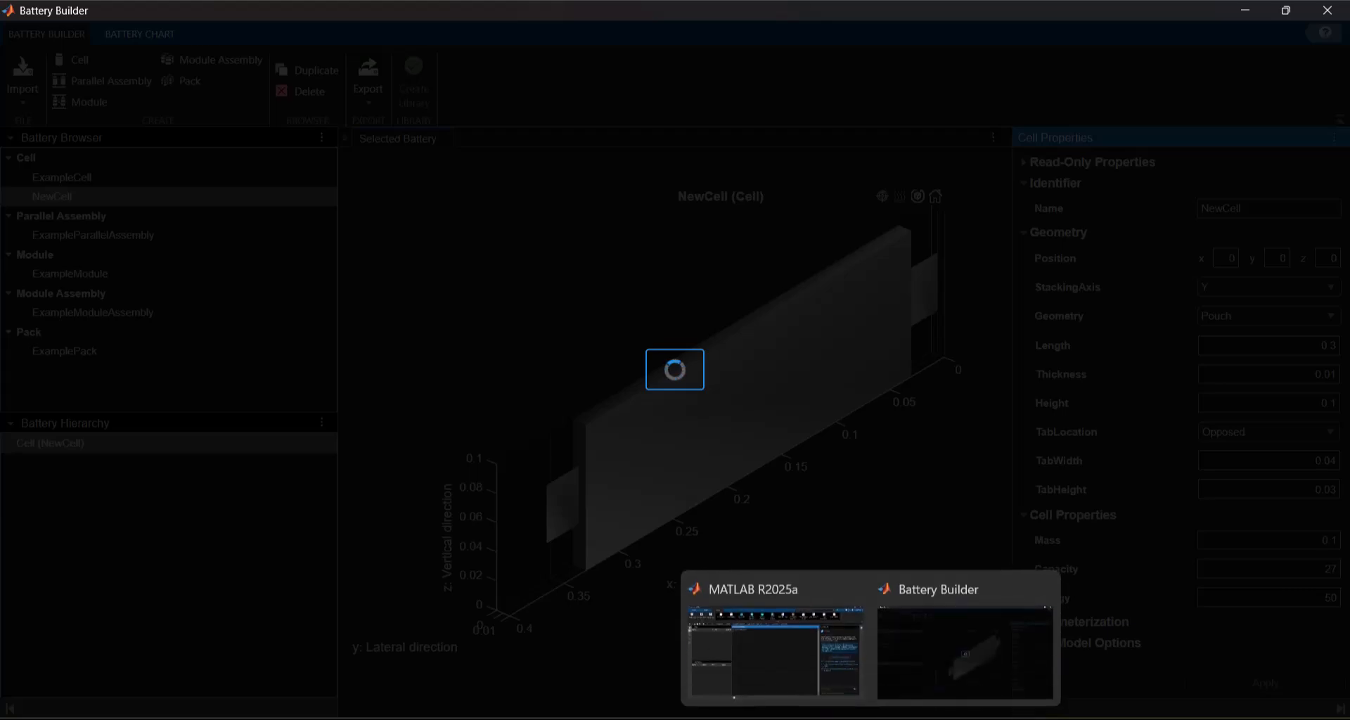
left_click(816, 682)
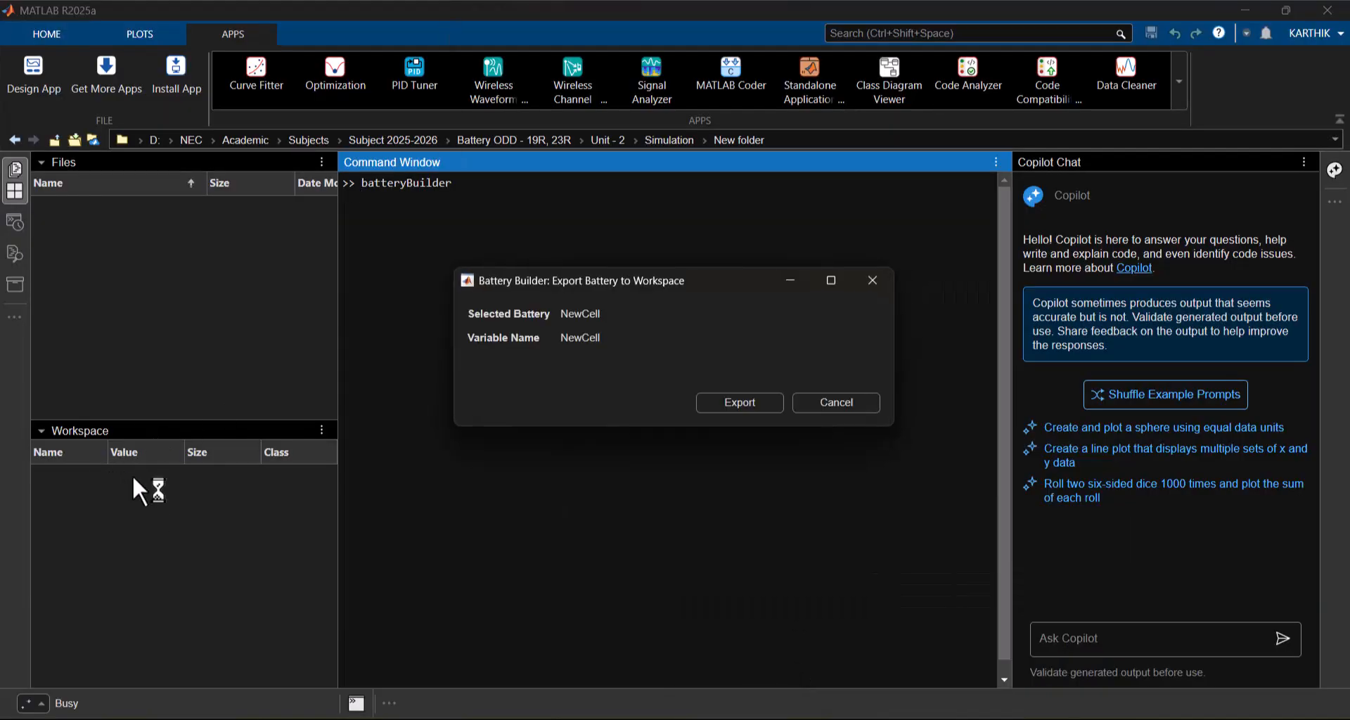
left_click(742, 412)
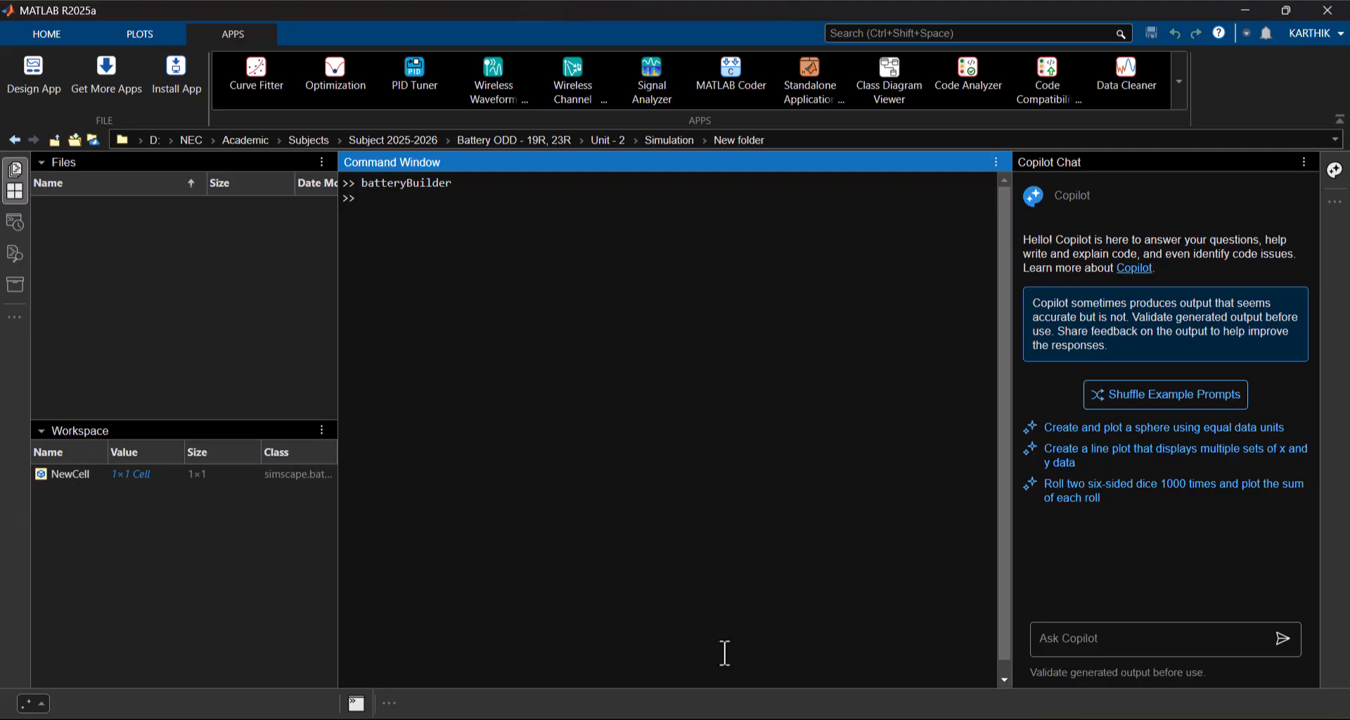
mouse_move(822, 710)
left_click(921, 643)
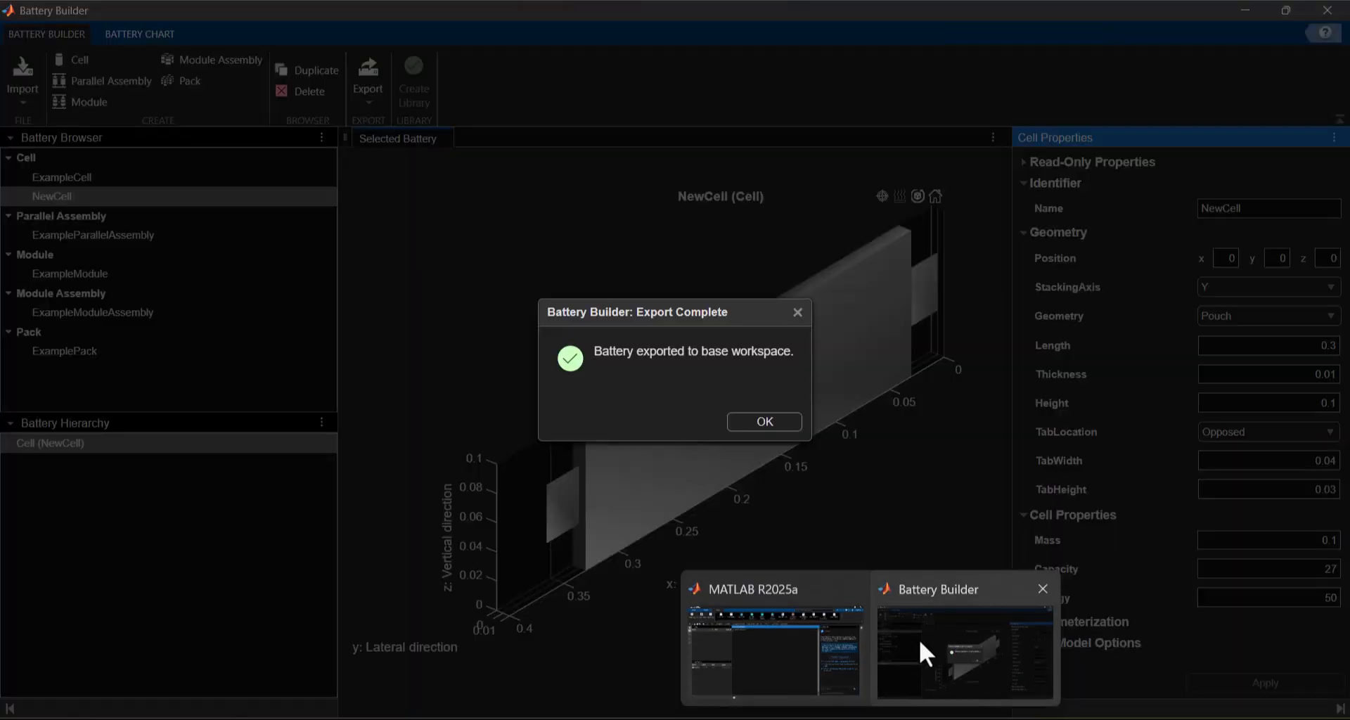
left_click(759, 420)
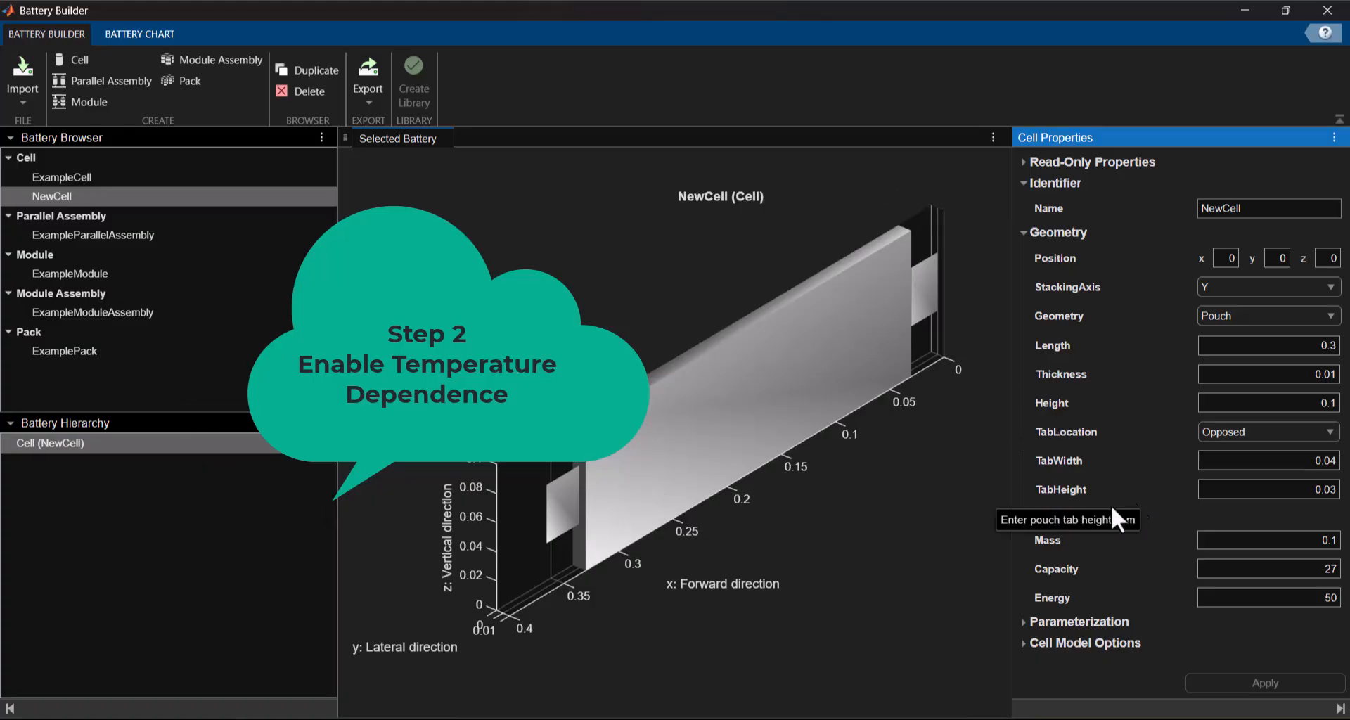
Set T_dependence to yes in the new cell's model options.
left_click(1026, 641)
scroll(1115, 562, "down", 4)
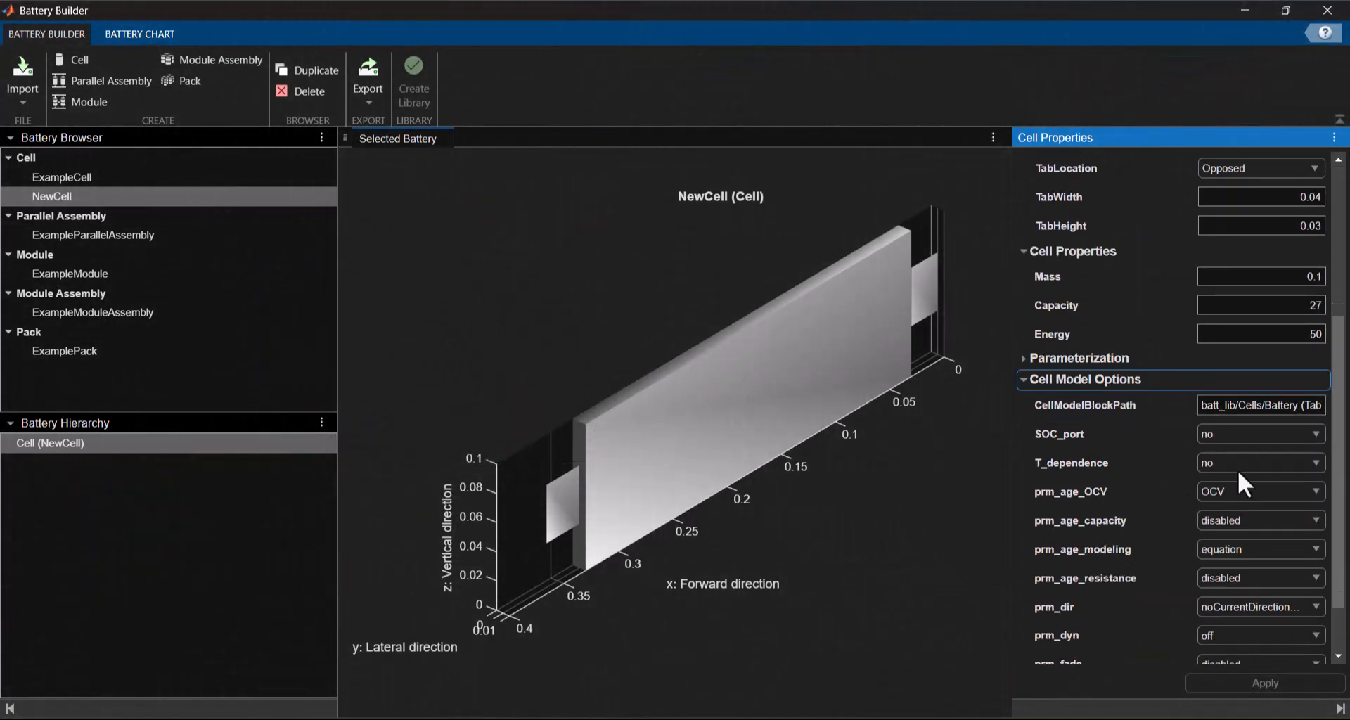
left_click(1240, 468)
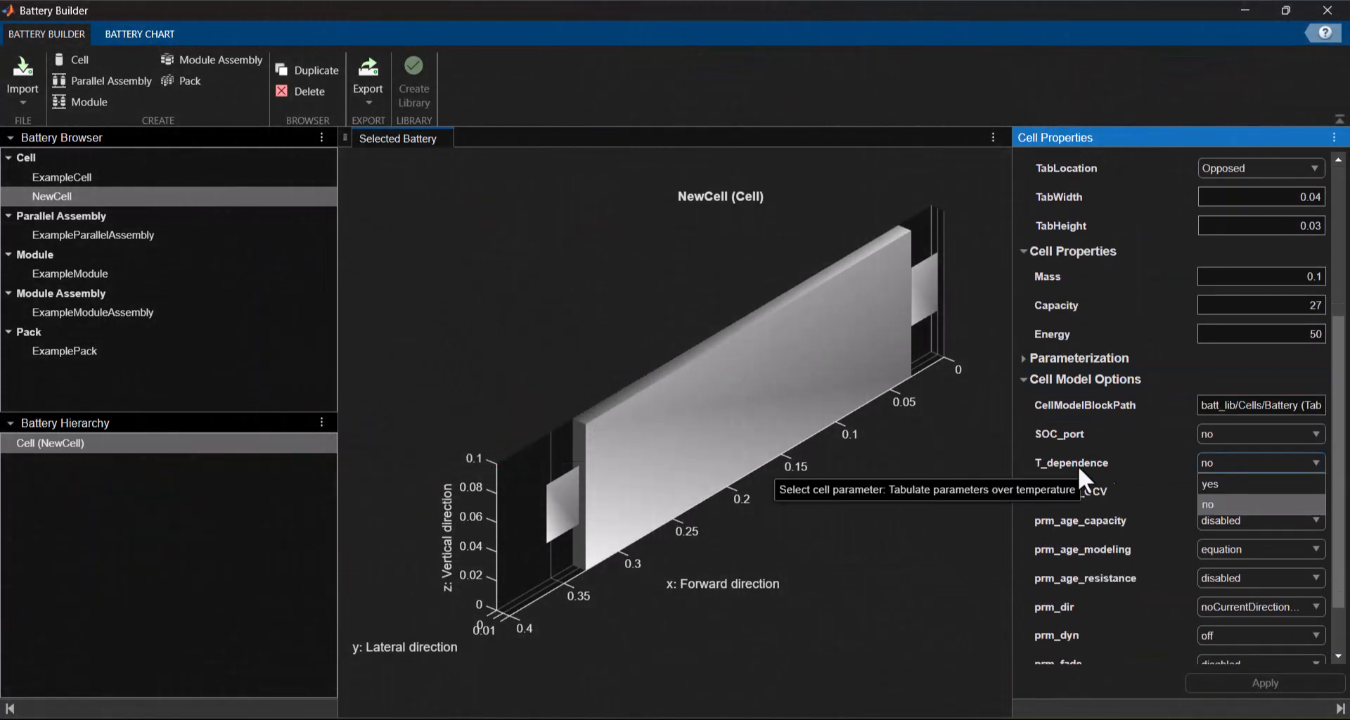
left_click(1213, 485)
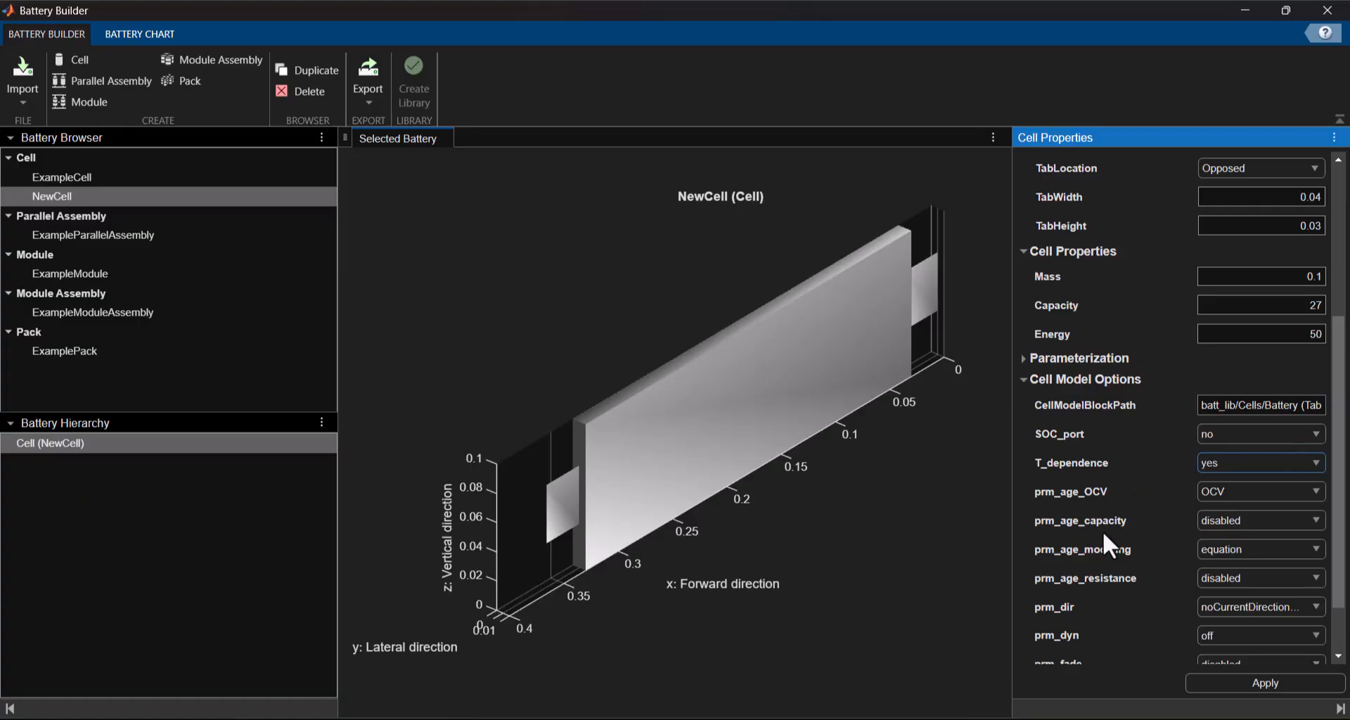
scroll(1104, 534, "down", 2)
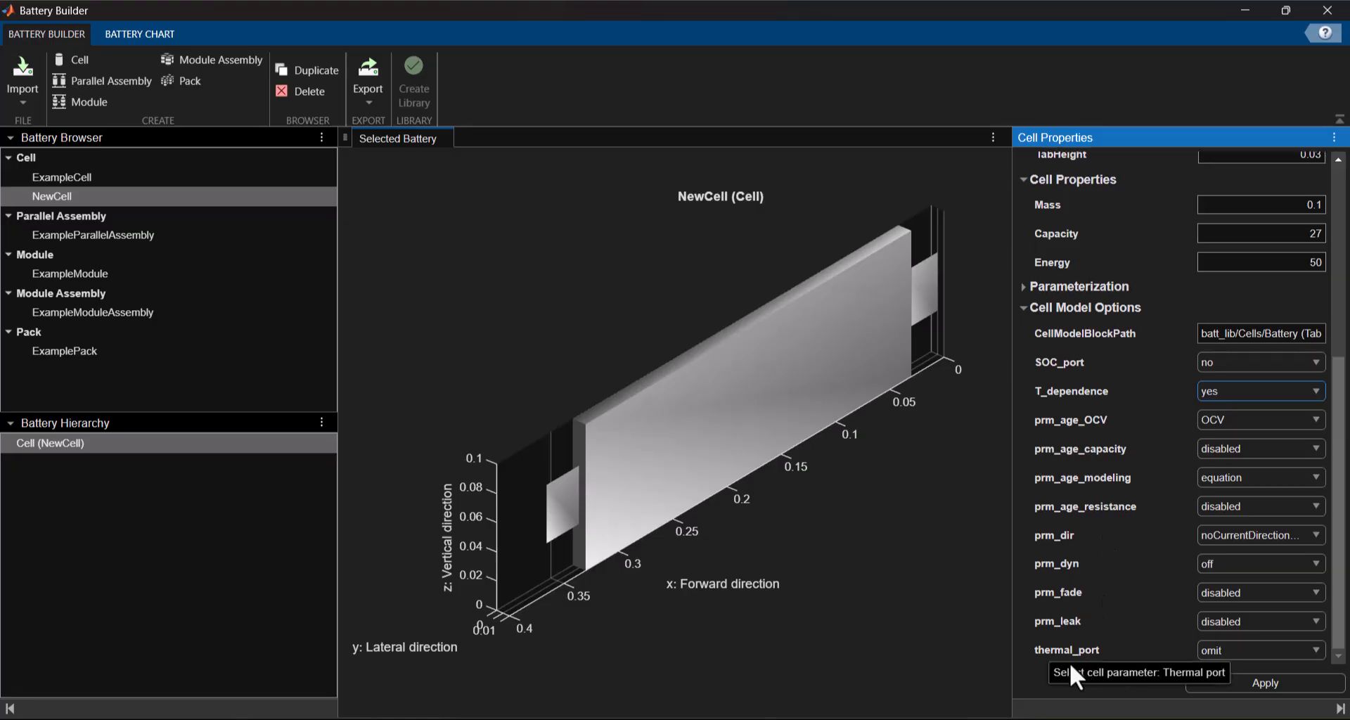
Set the new cell's thermal_port option to model and apply the changes to the cell.
left_click(1201, 656)
left_click(1219, 687)
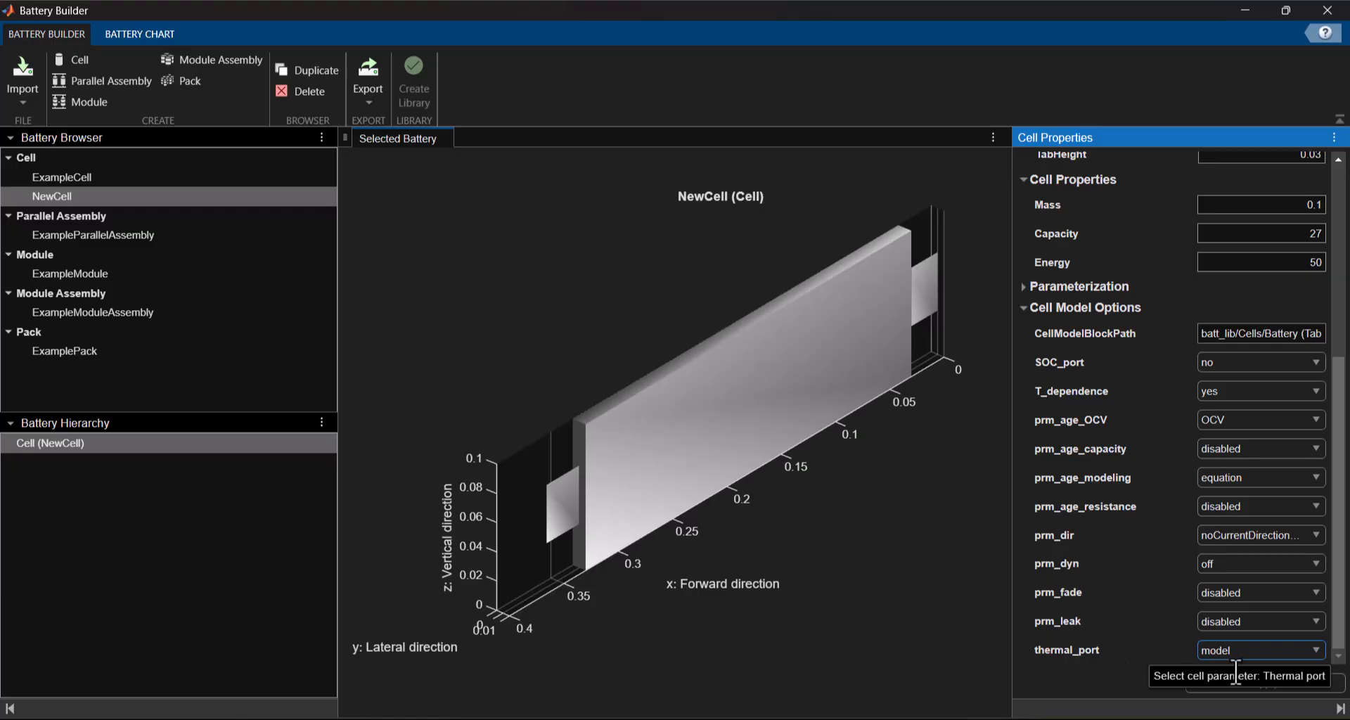
left_click(1256, 687)
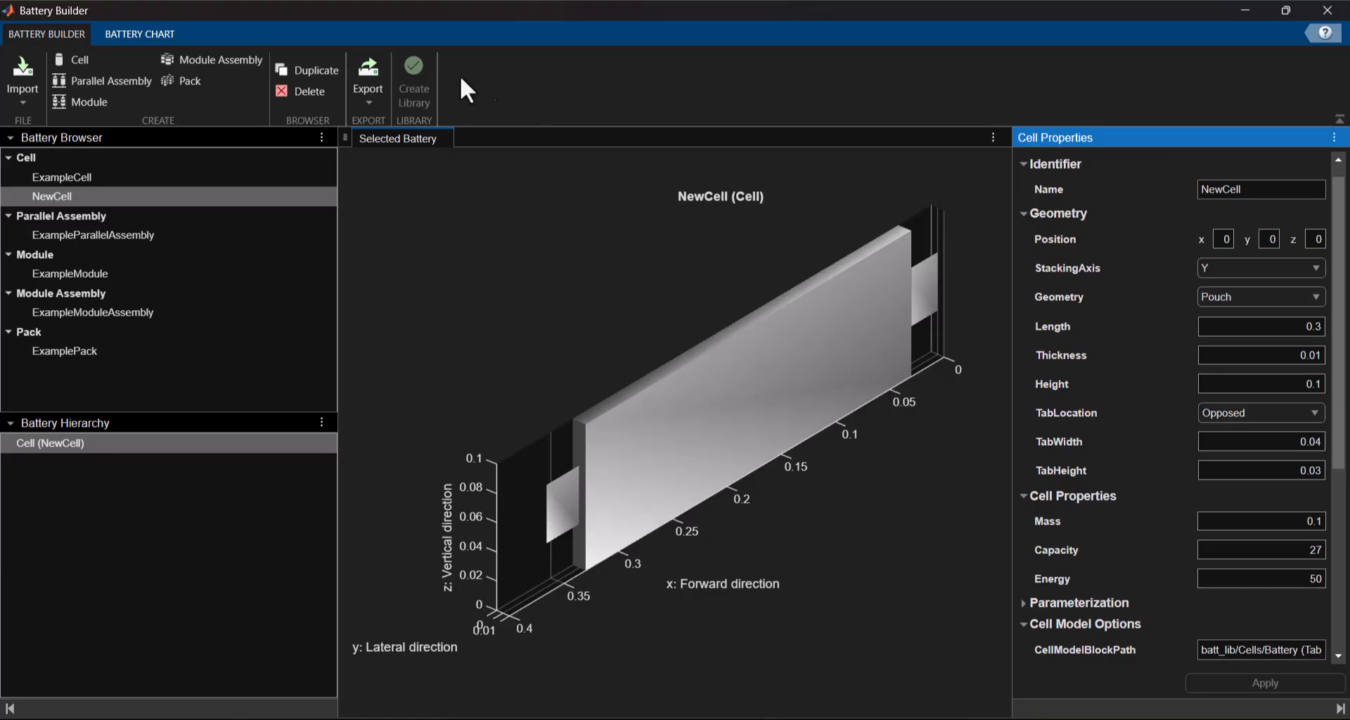
Export the updated cell to the MATLAB workspace as NewCell_1, check the workspace variables and return to Battery Builder.
left_click(361, 102)
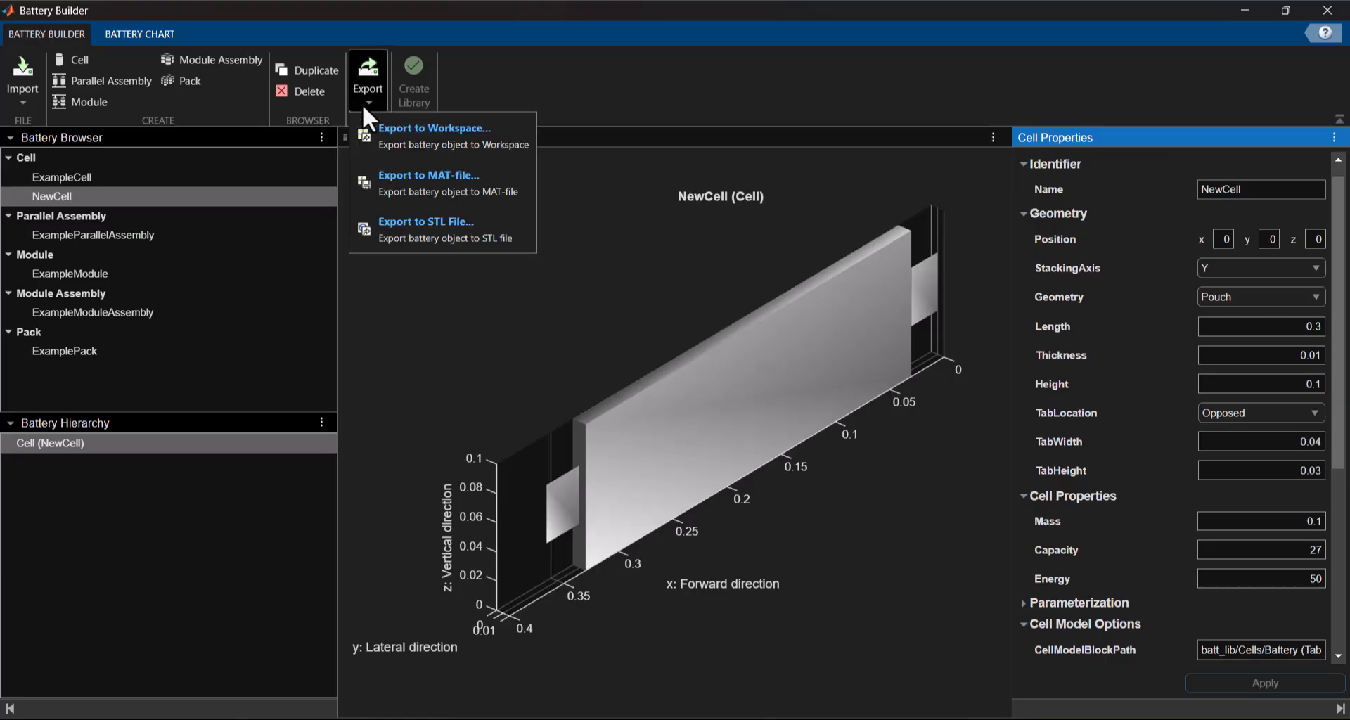
left_click(411, 137)
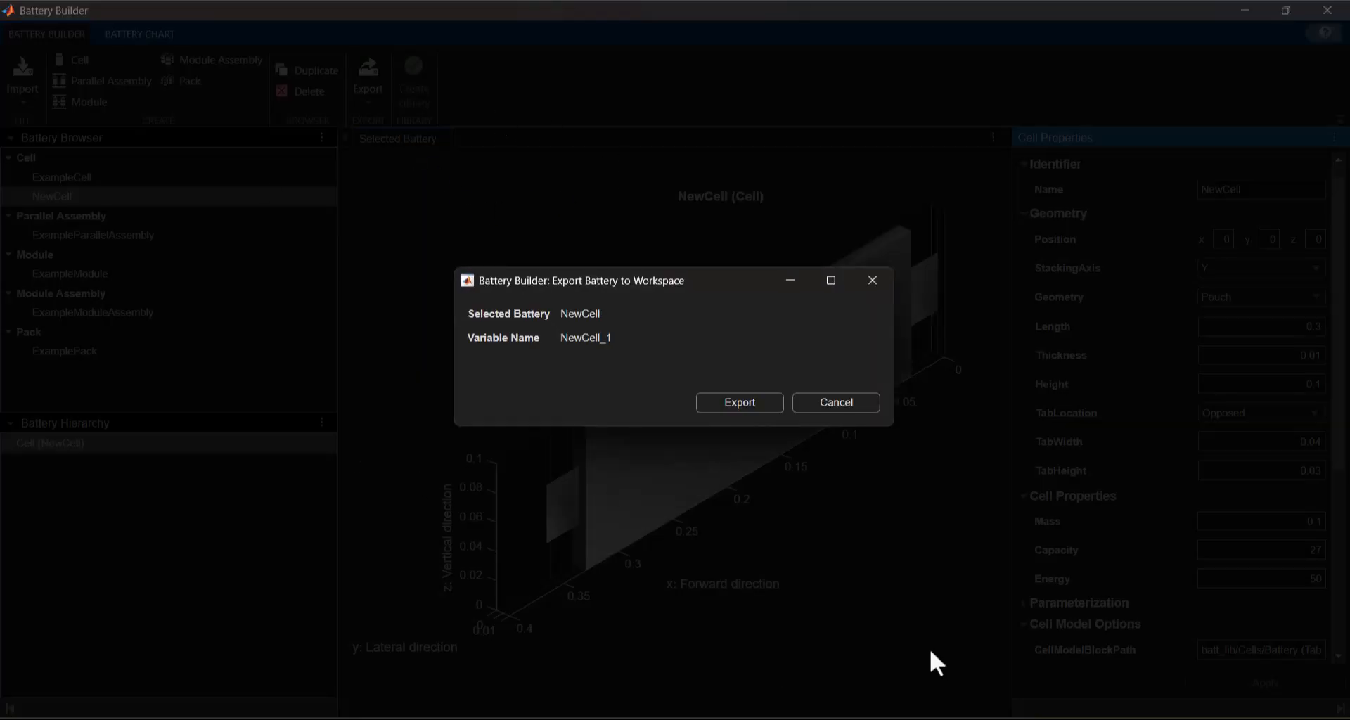
left_click(753, 403)
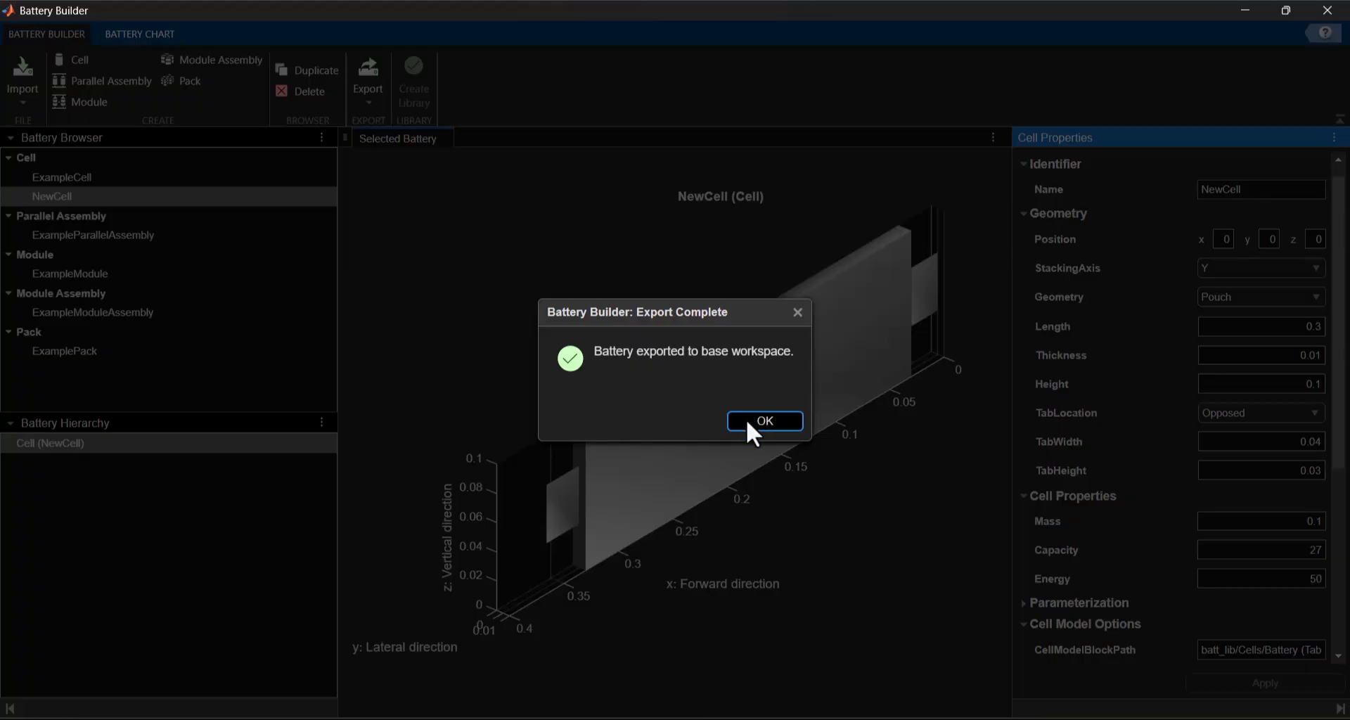
left_click(747, 422)
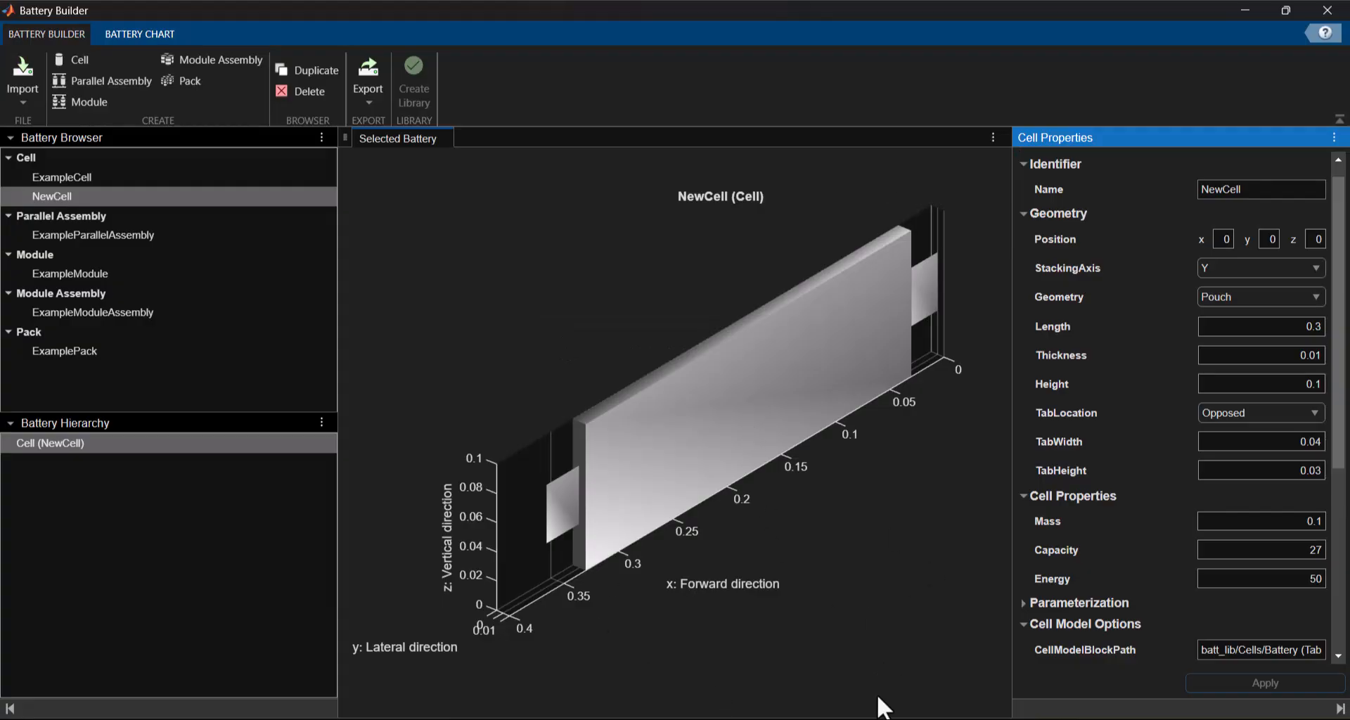
left_click(756, 650)
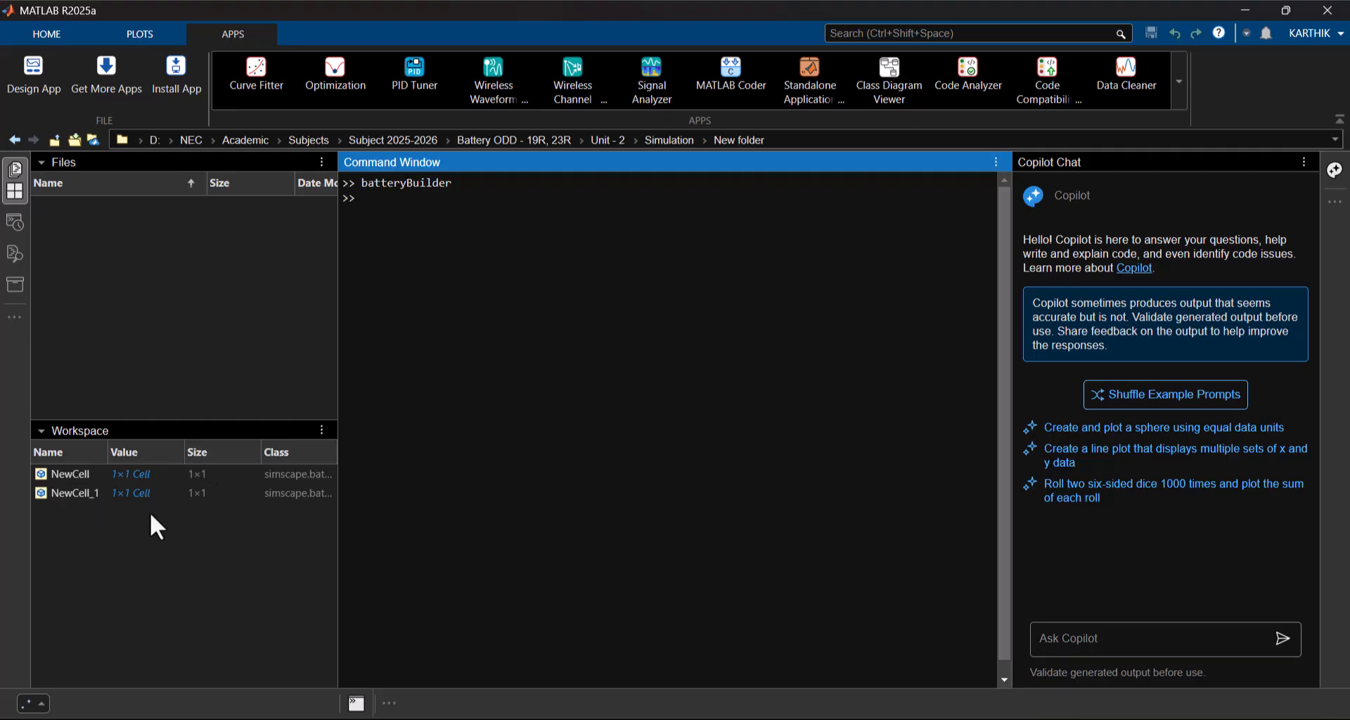
mouse_move(971, 717)
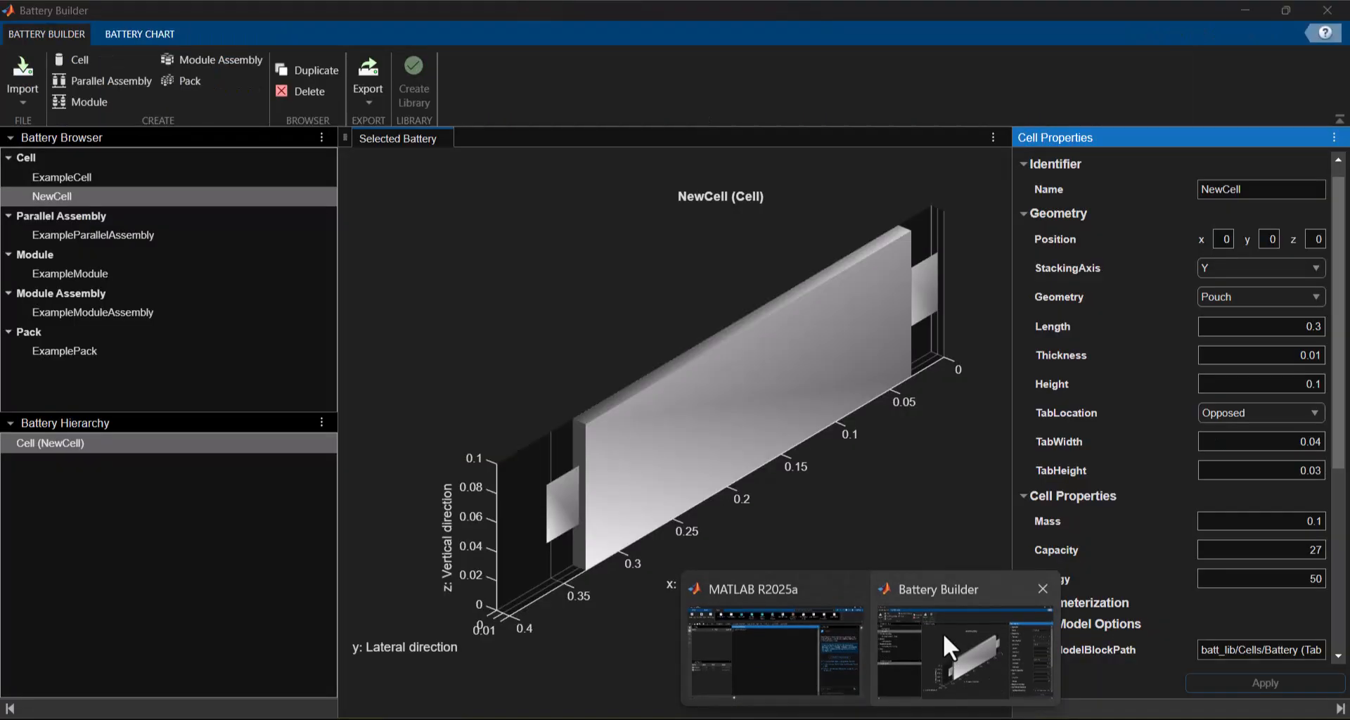
left_click(945, 636)
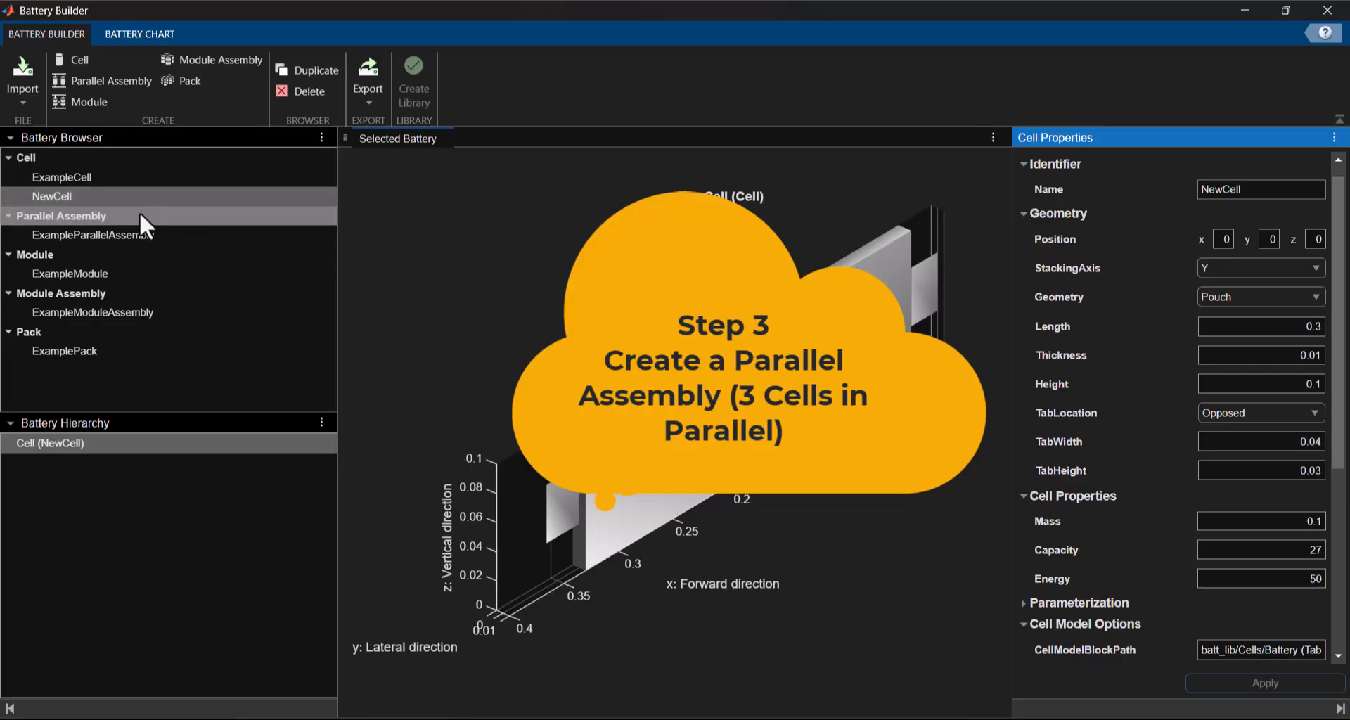
Create a parallel assembly based on NewCell with 3 parallel cells and apply the settings.
left_click(117, 83)
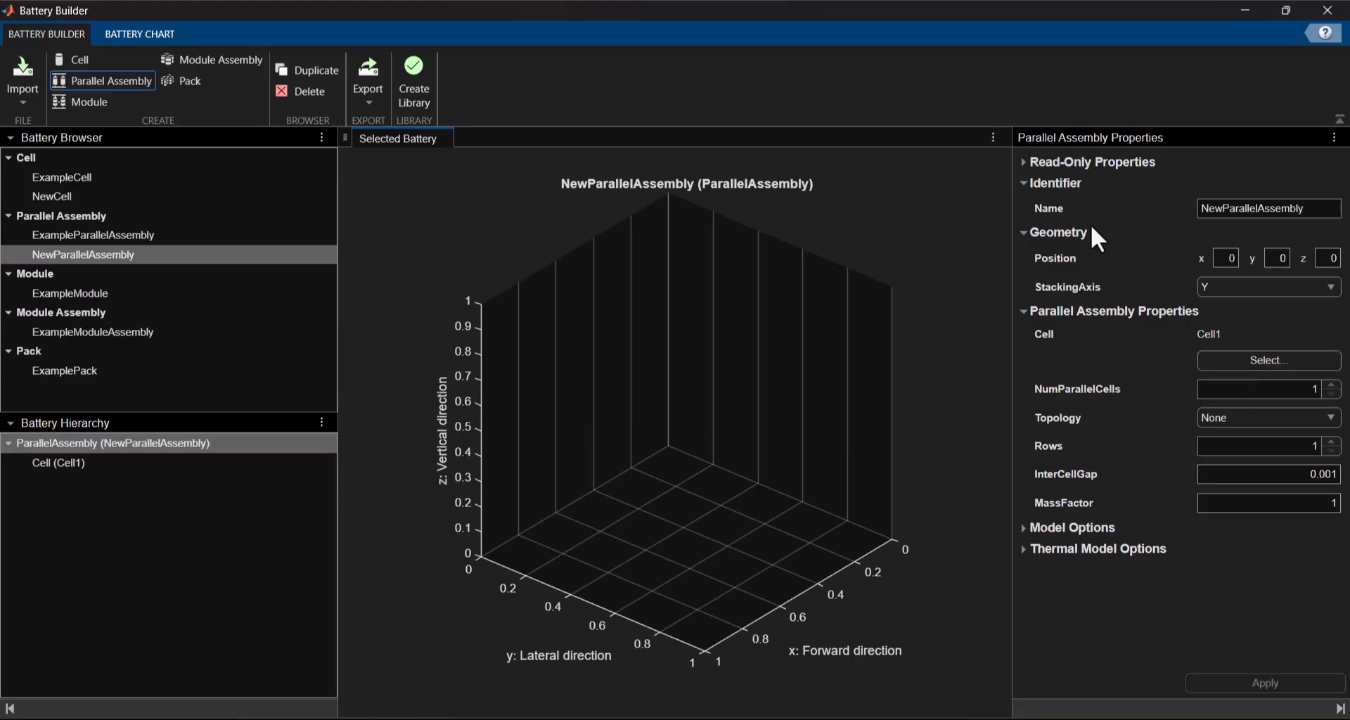
left_click(1263, 360)
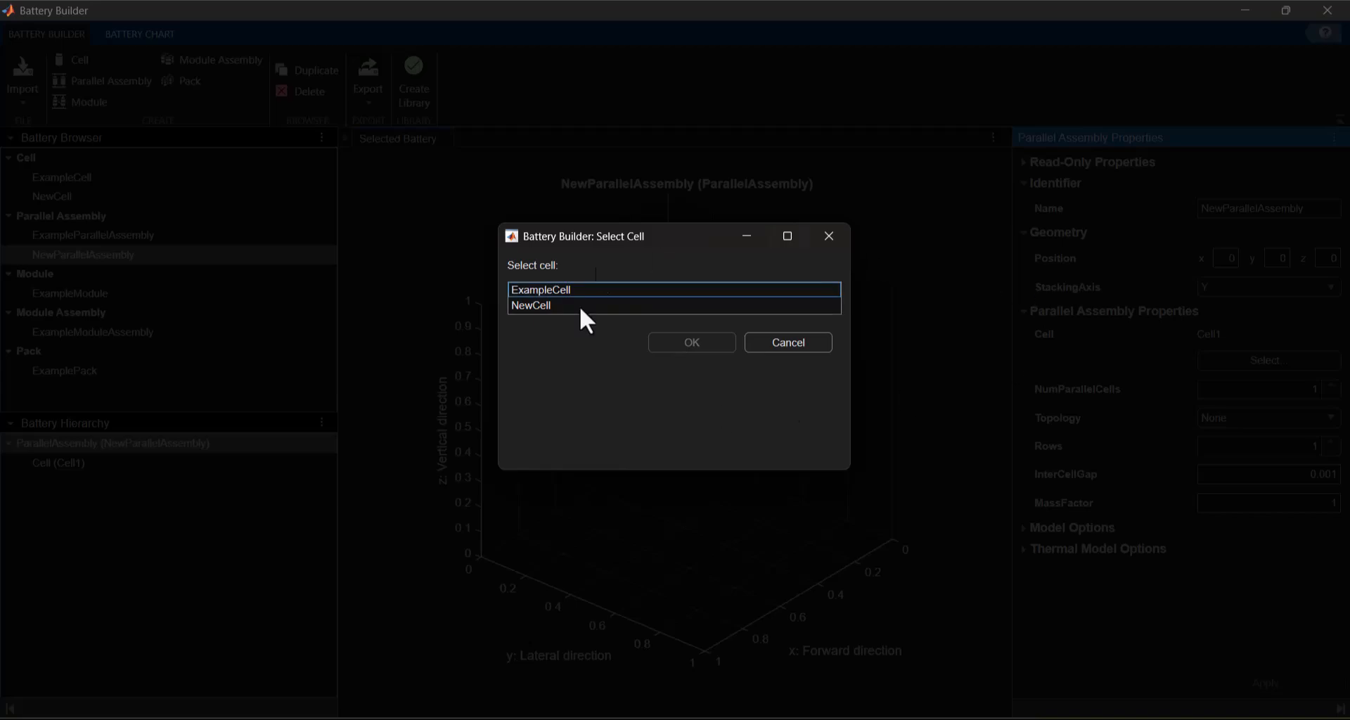
left_click(555, 306)
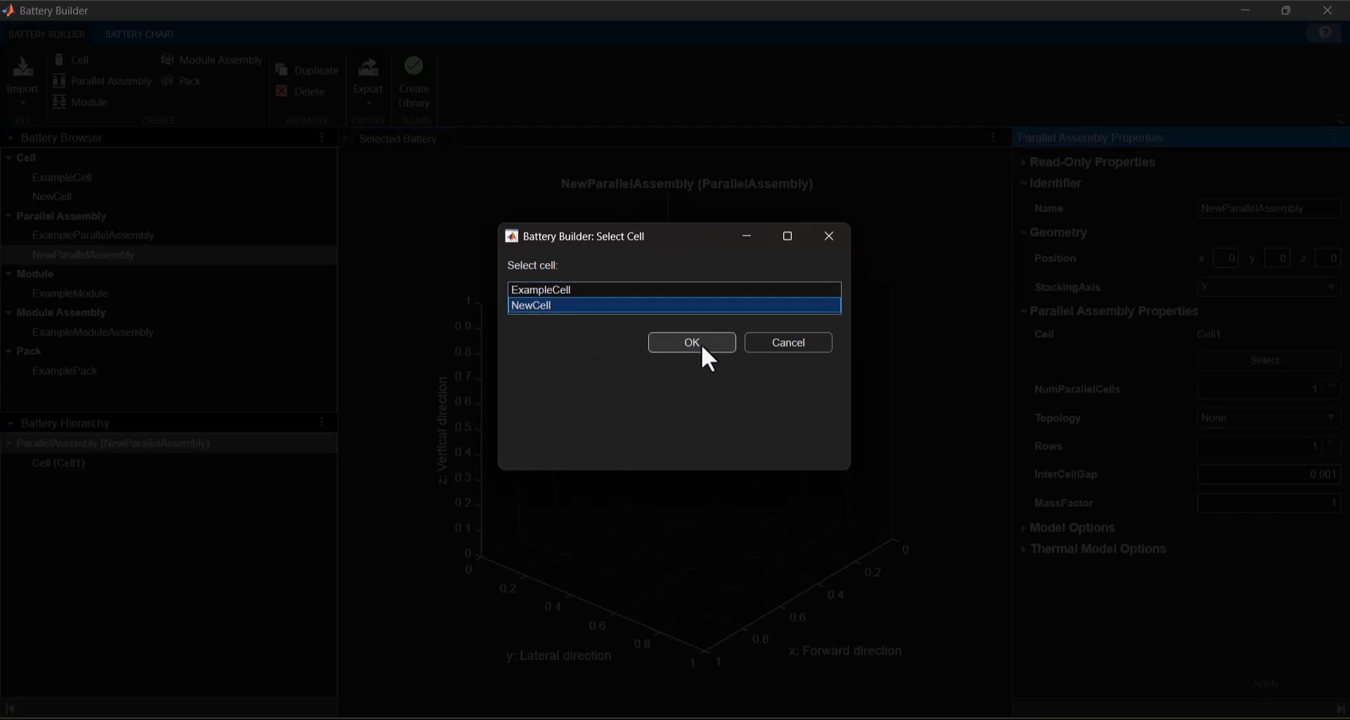
left_click(692, 342)
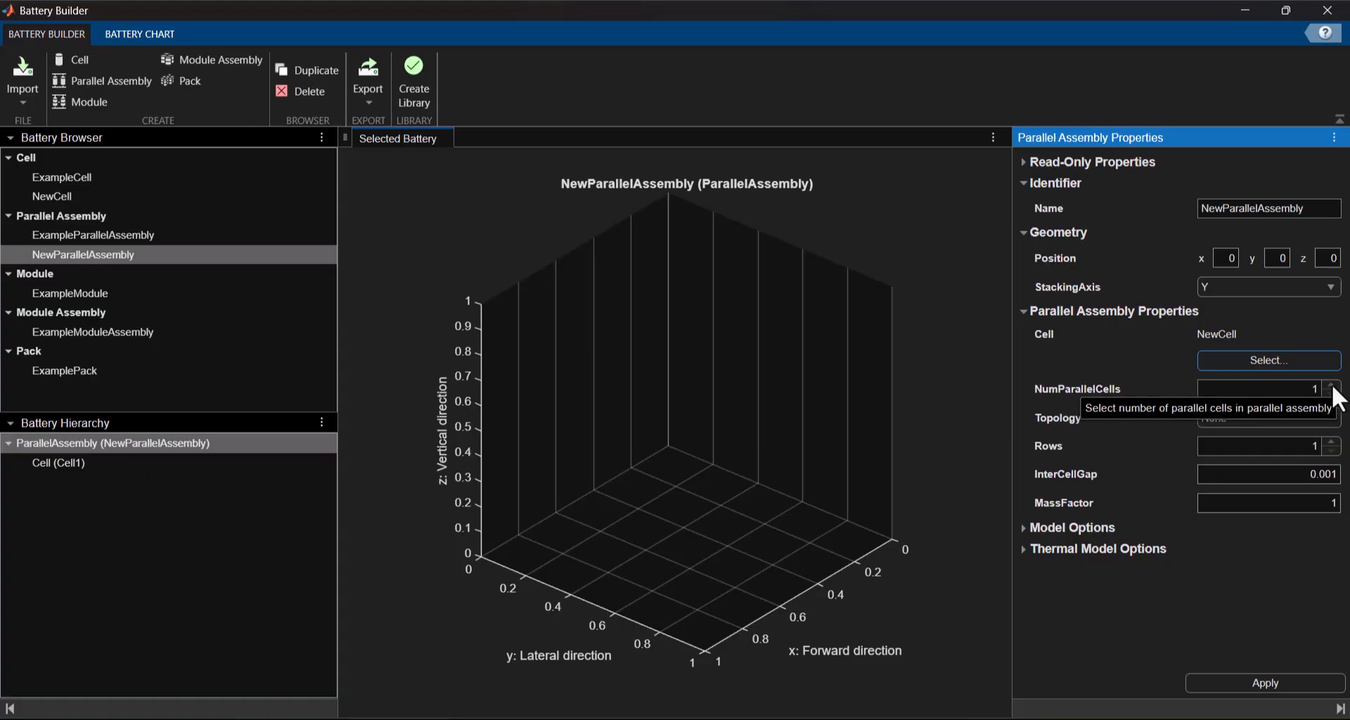
left_click(1331, 384)
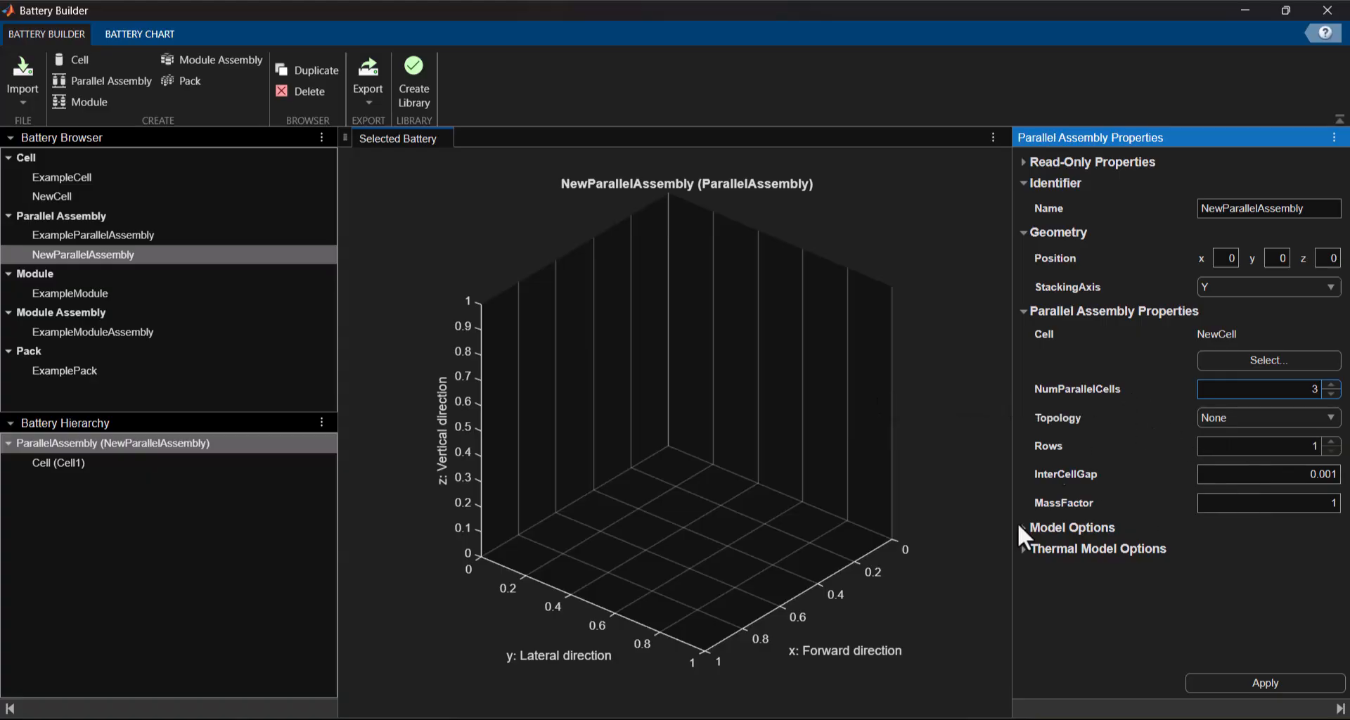
left_click(1281, 682)
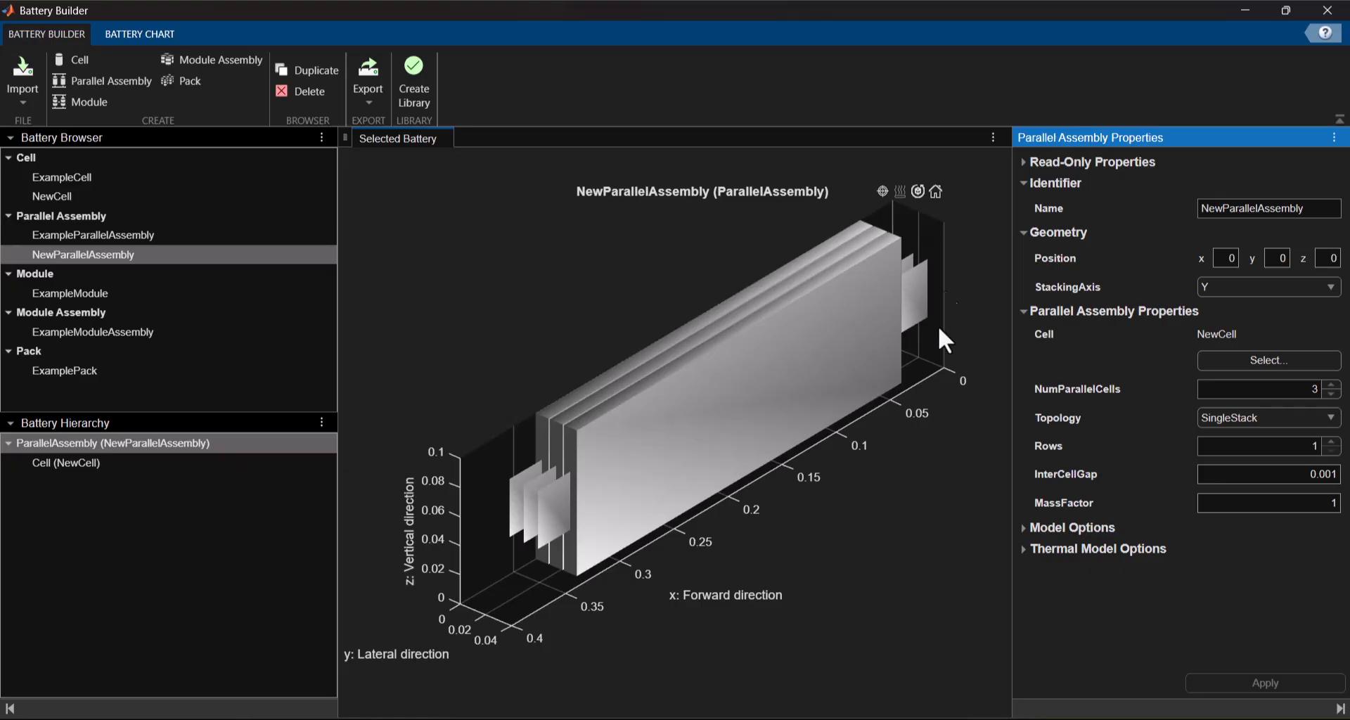
Export the parallel assembly to the MATLAB workspace as NewParallelAssembly.
left_click(369, 99)
left_click(381, 131)
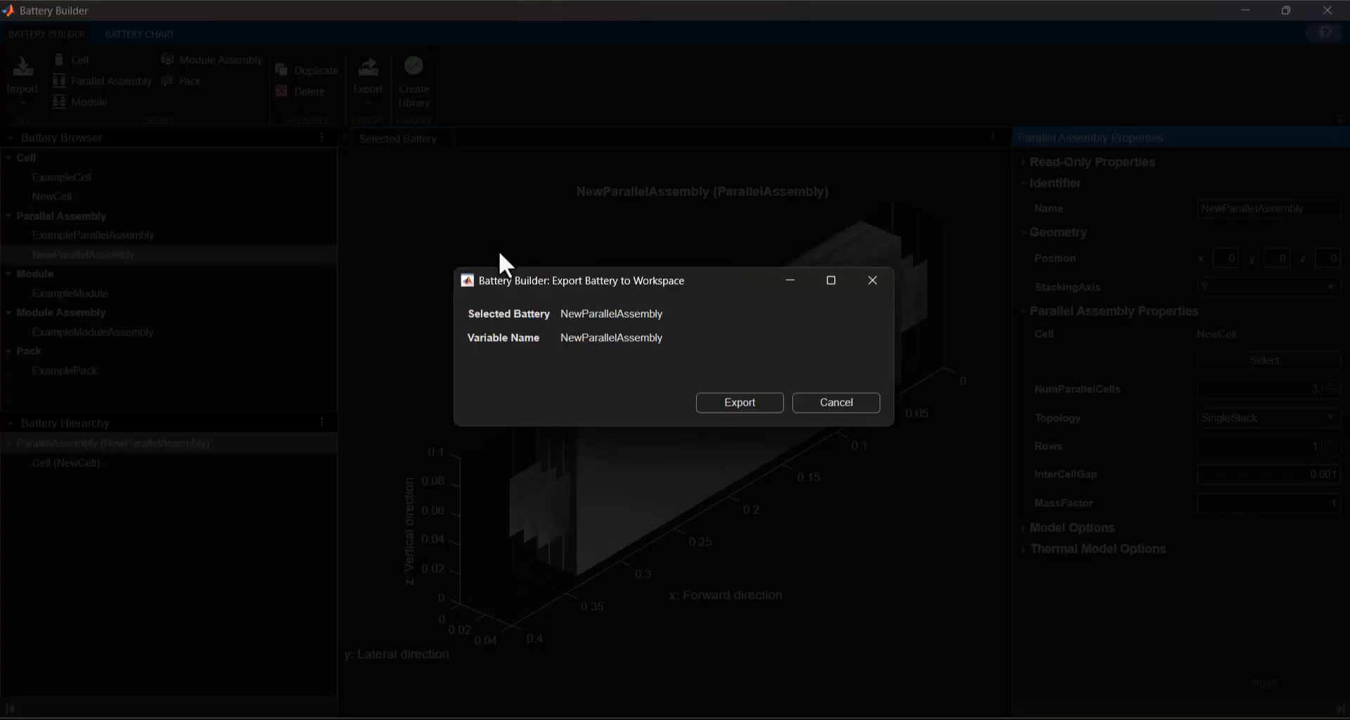
left_click(733, 406)
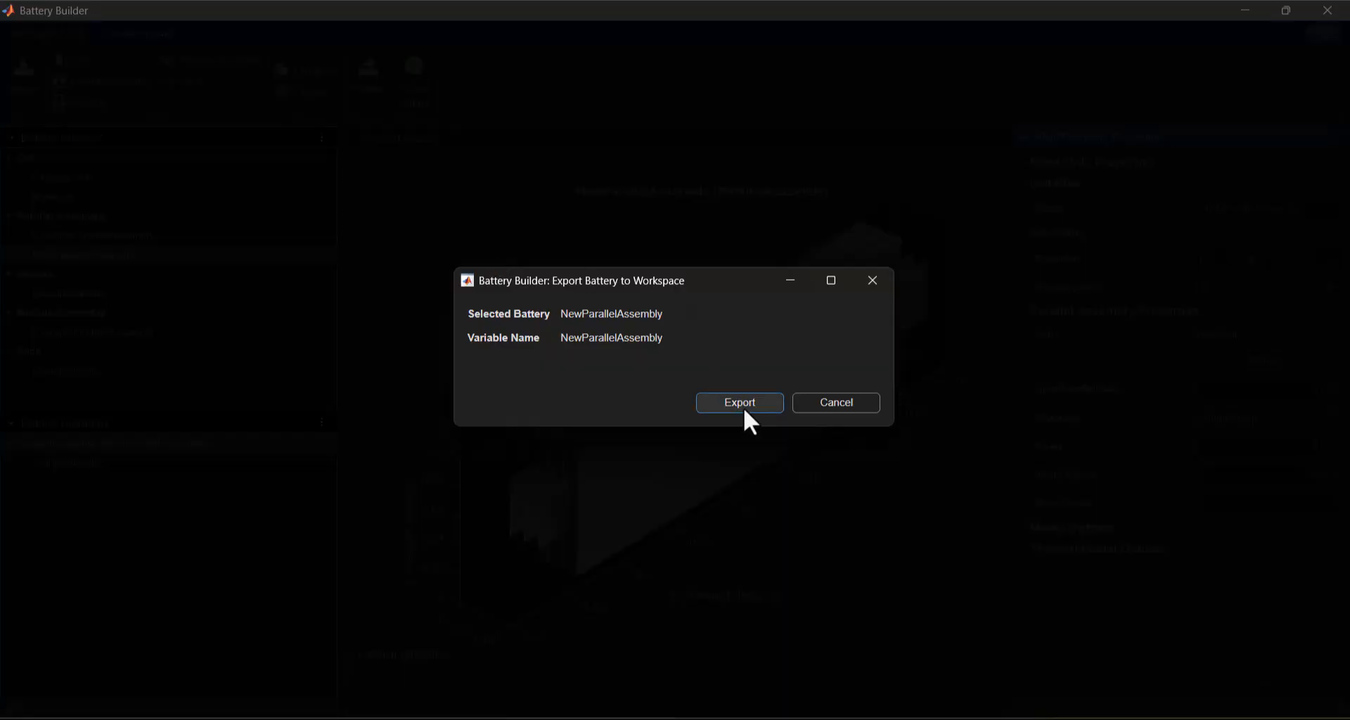
left_click(758, 422)
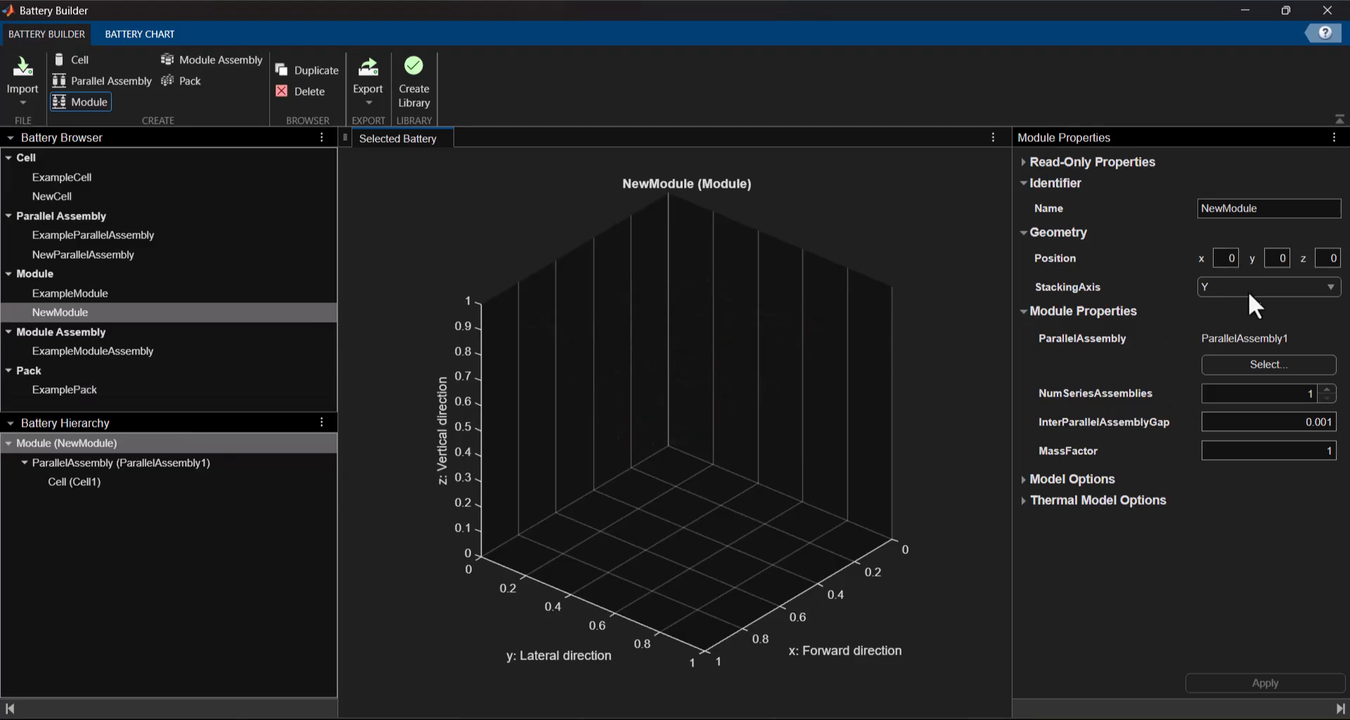
Assign NewParallelAssembly as the parallel assembly of the new module.
left_click(1255, 363)
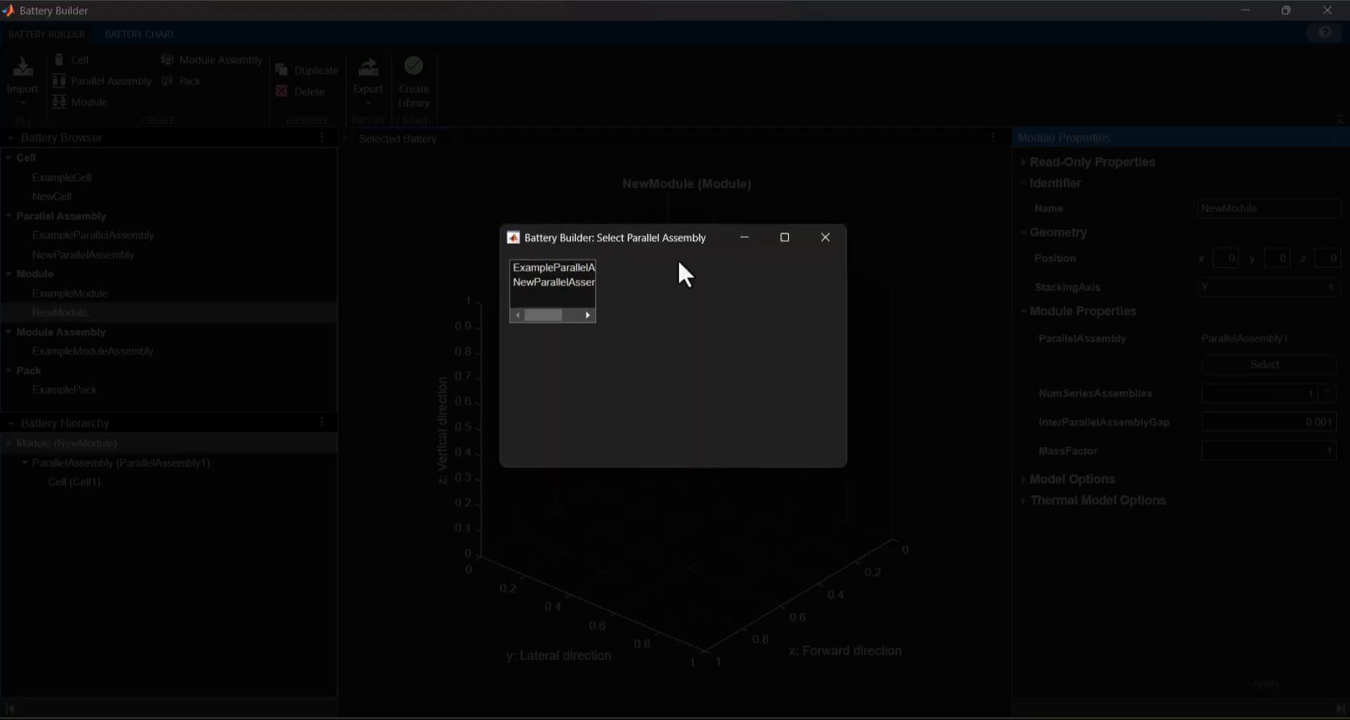
left_click(566, 308)
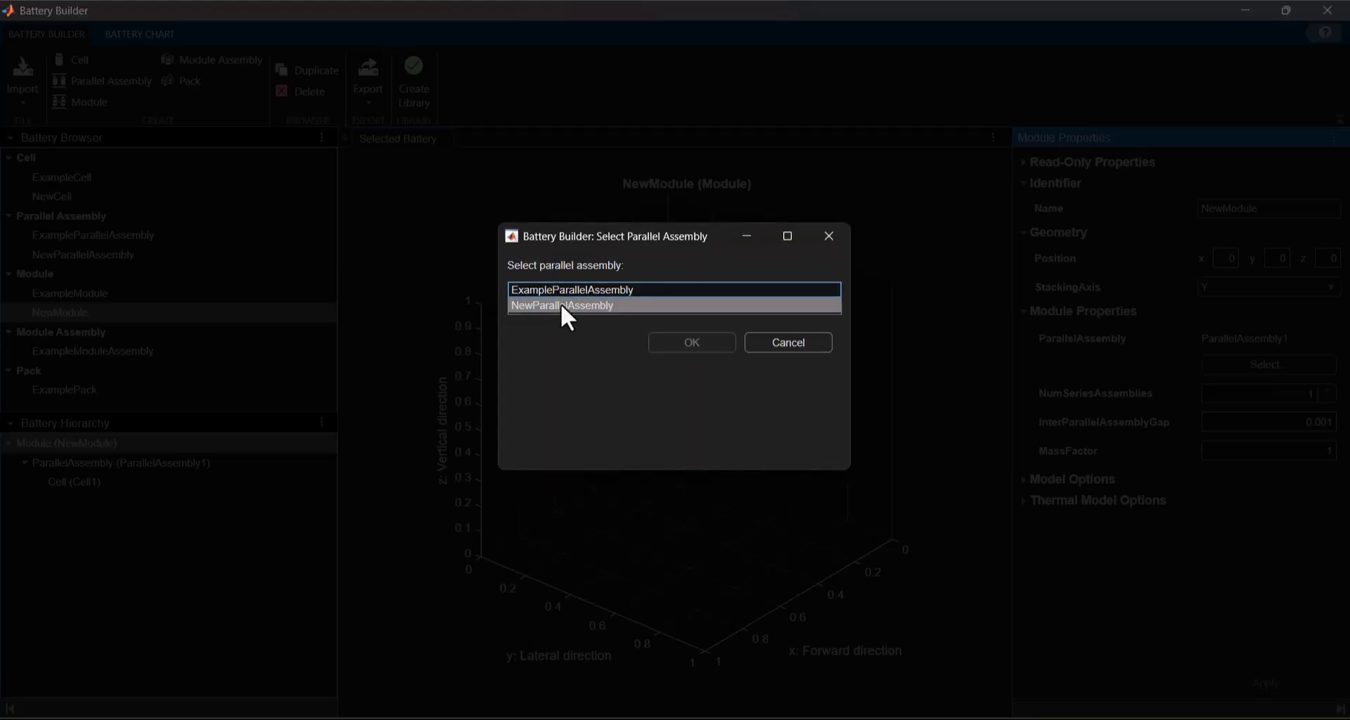
left_click(680, 346)
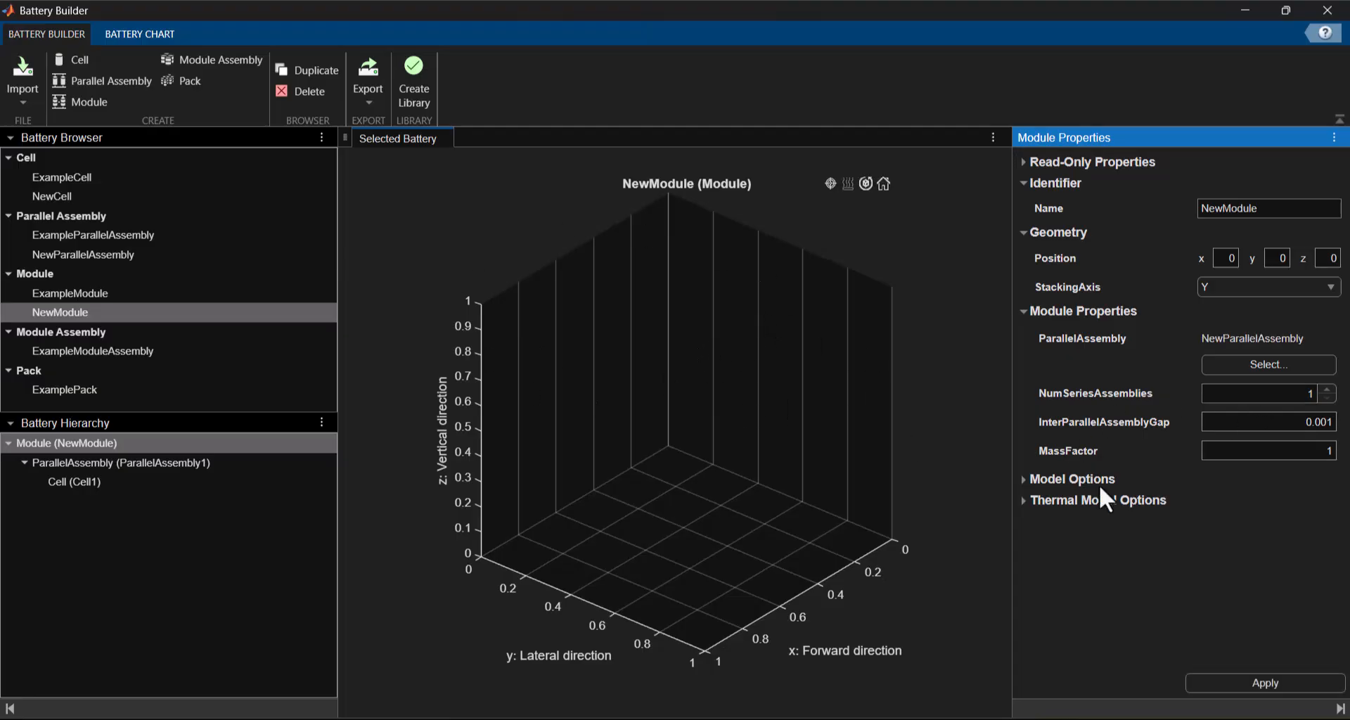
Set the module to 2 series assemblies with an inter-parallel-assembly gap of 0.04 and apply the changes.
left_click(1310, 391)
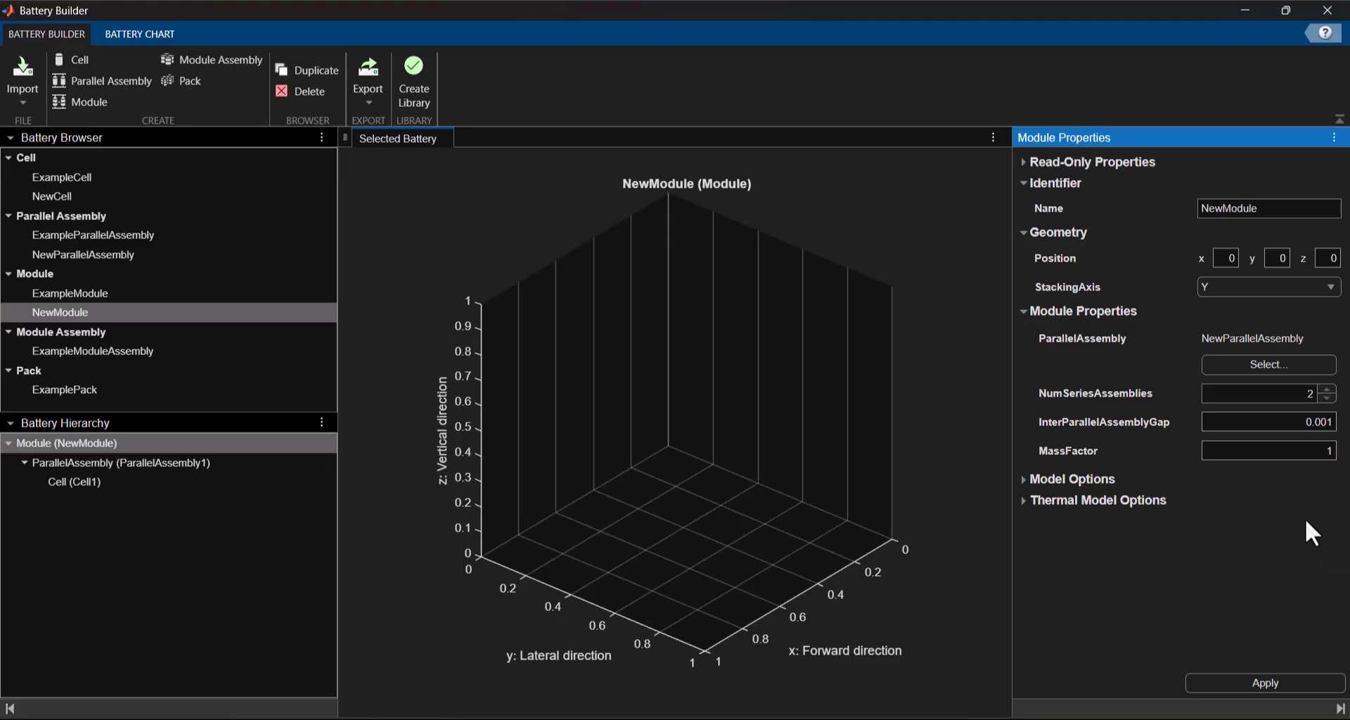
left_click(1326, 422)
key("BackSpace")
key("BackSpace")
type("4")
left_click(1243, 682)
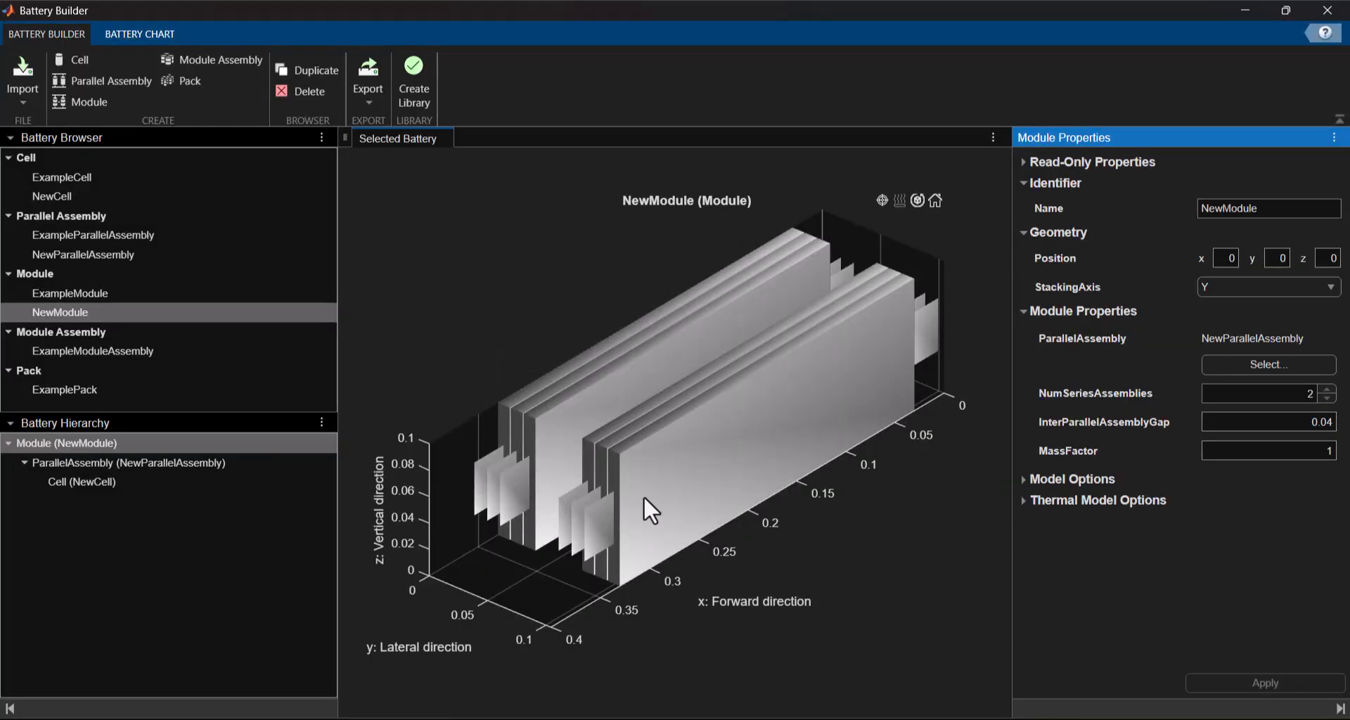
Export the new module to the MATLAB workspace.
left_click(372, 96)
left_click(381, 128)
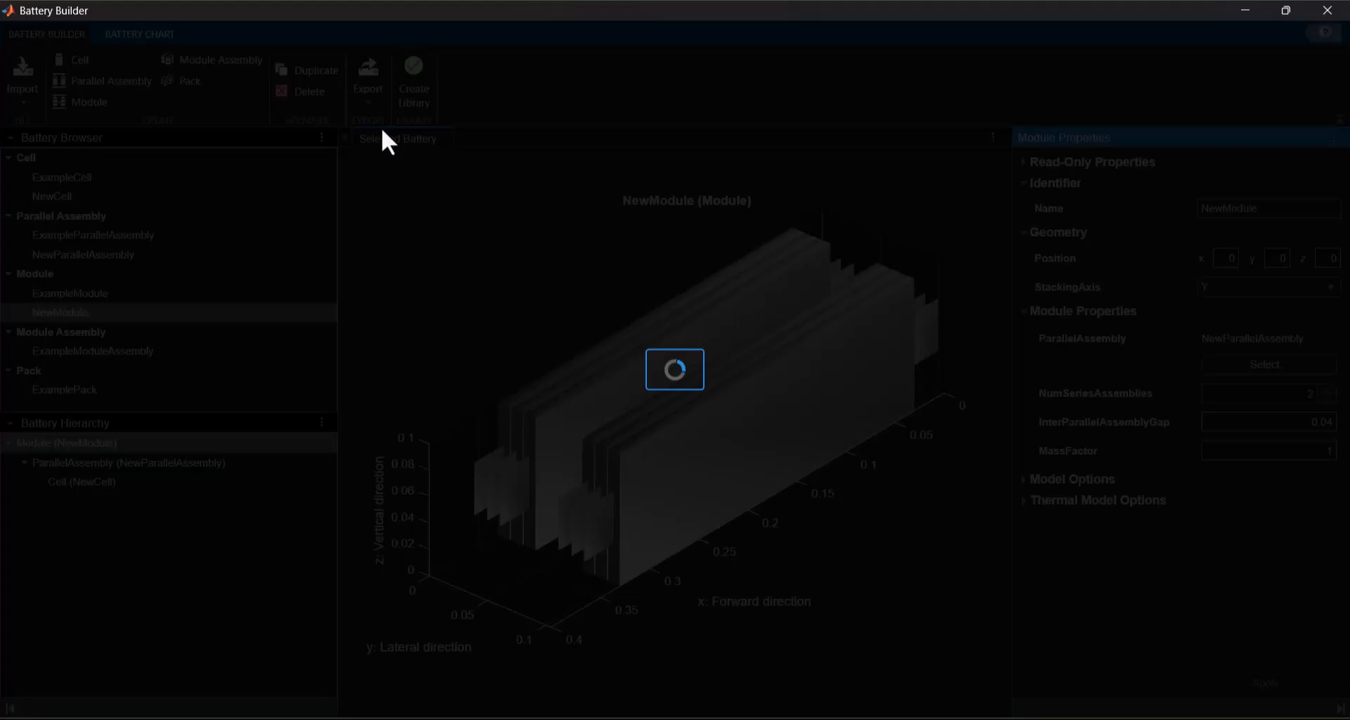
left_click(736, 399)
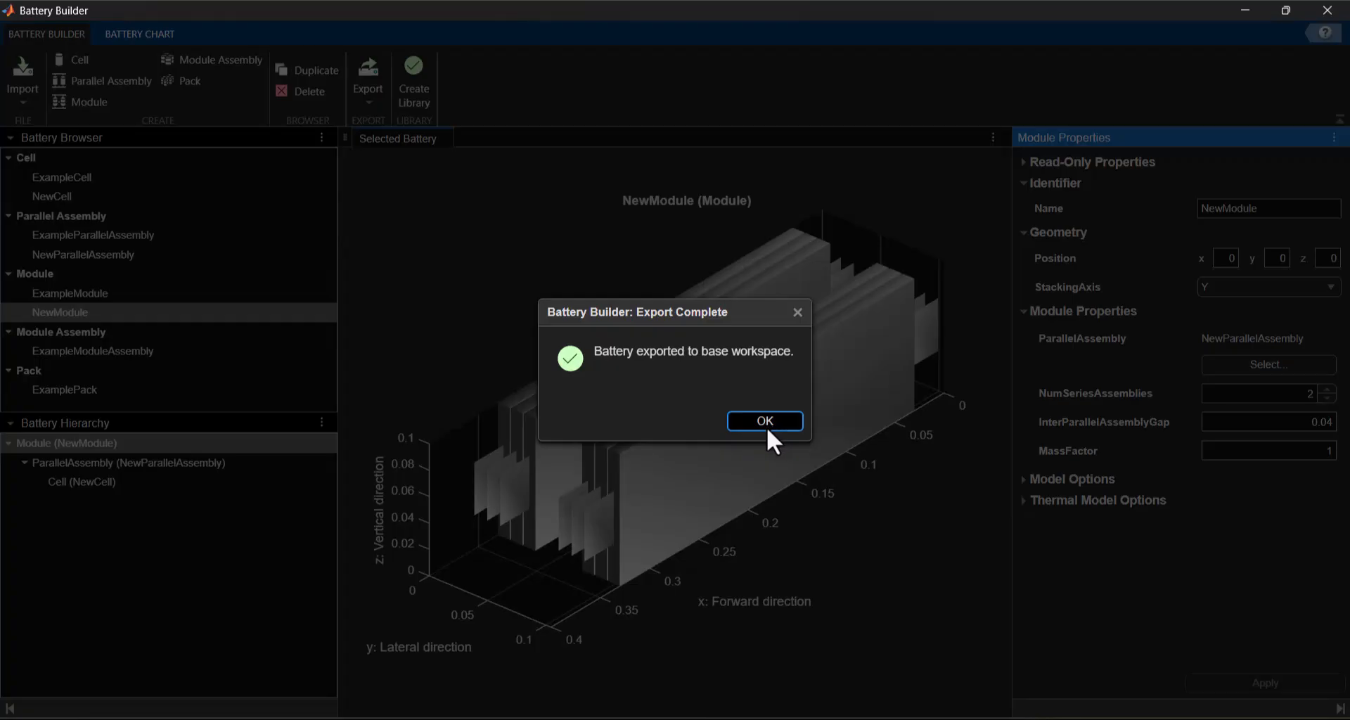
left_click(766, 428)
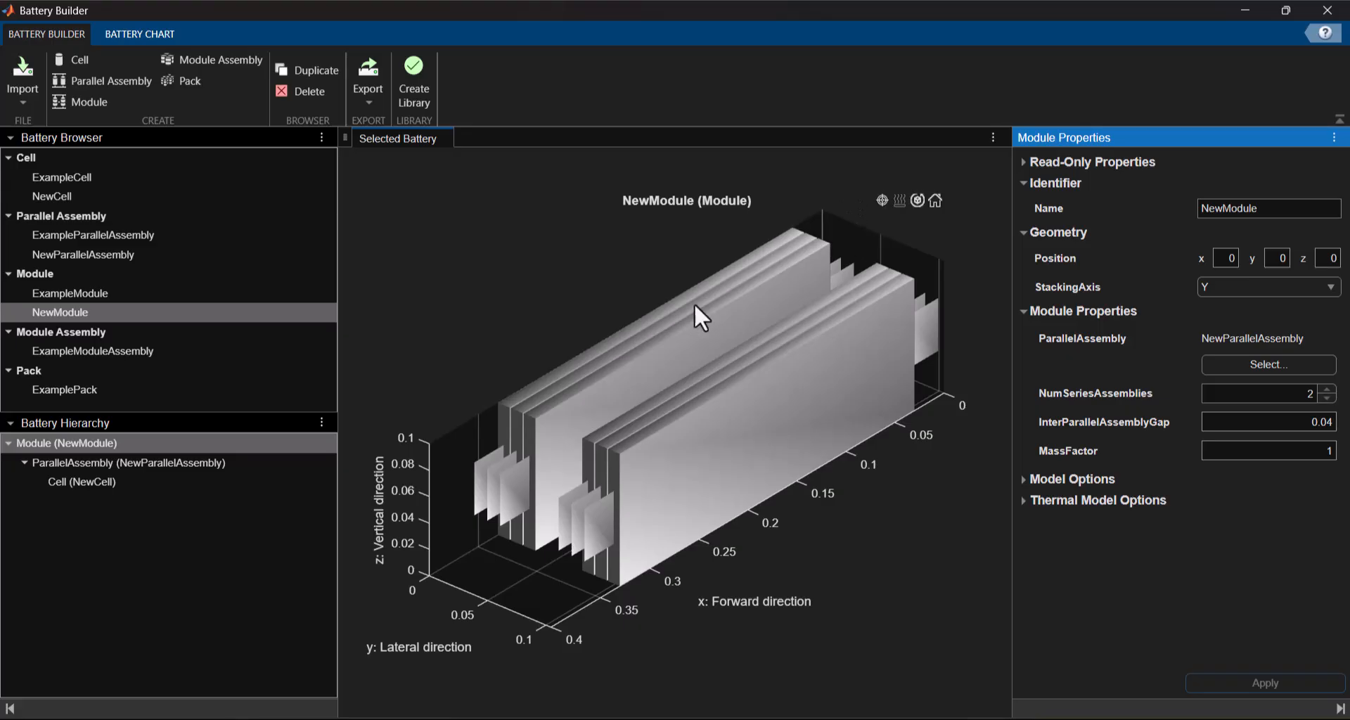
Show the simulation strategy outline on the module chart and change its line color to blue.
left_click(882, 200)
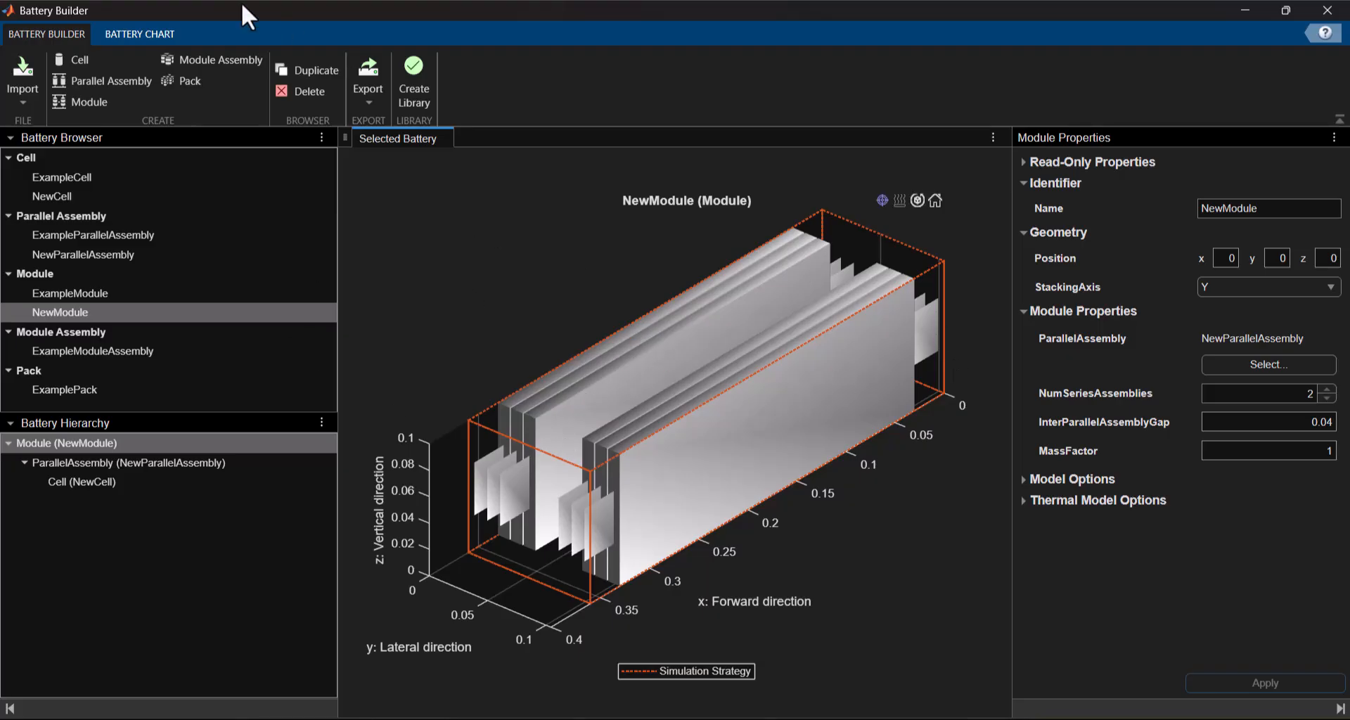
left_click(141, 32)
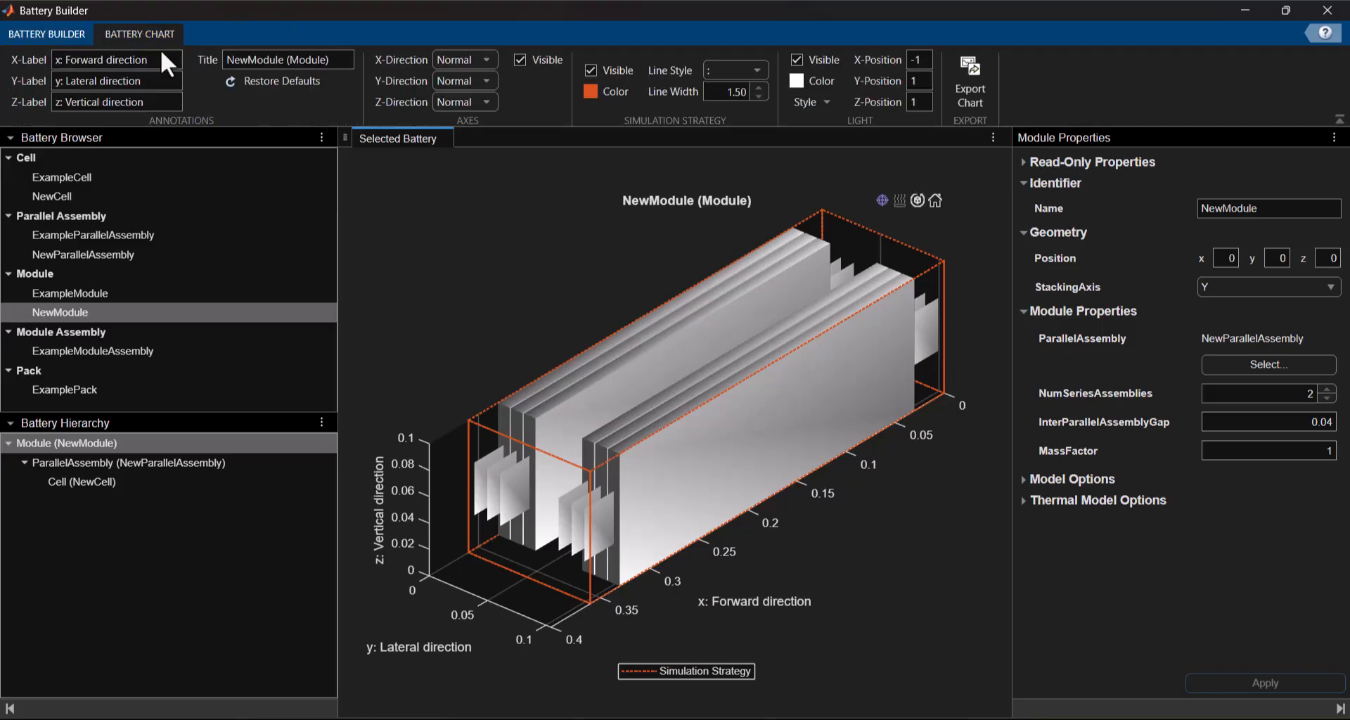
left_click(602, 93)
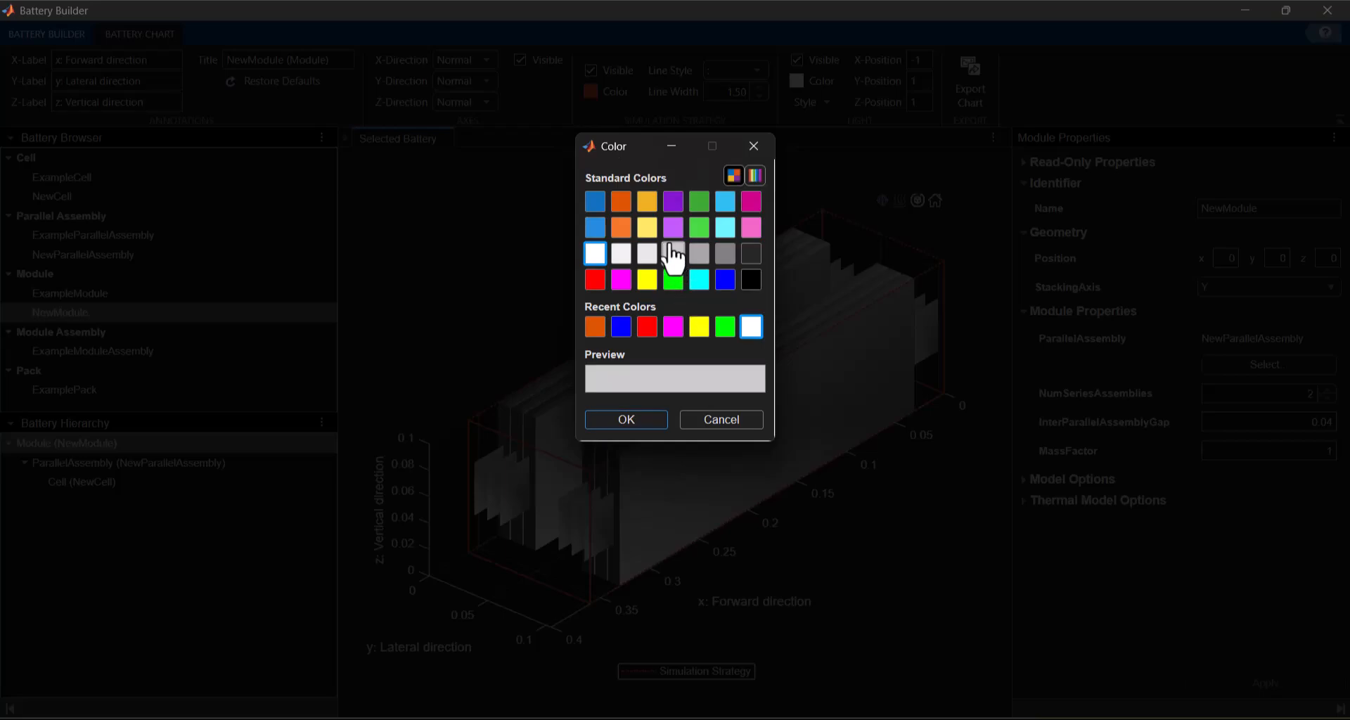
left_click(718, 284)
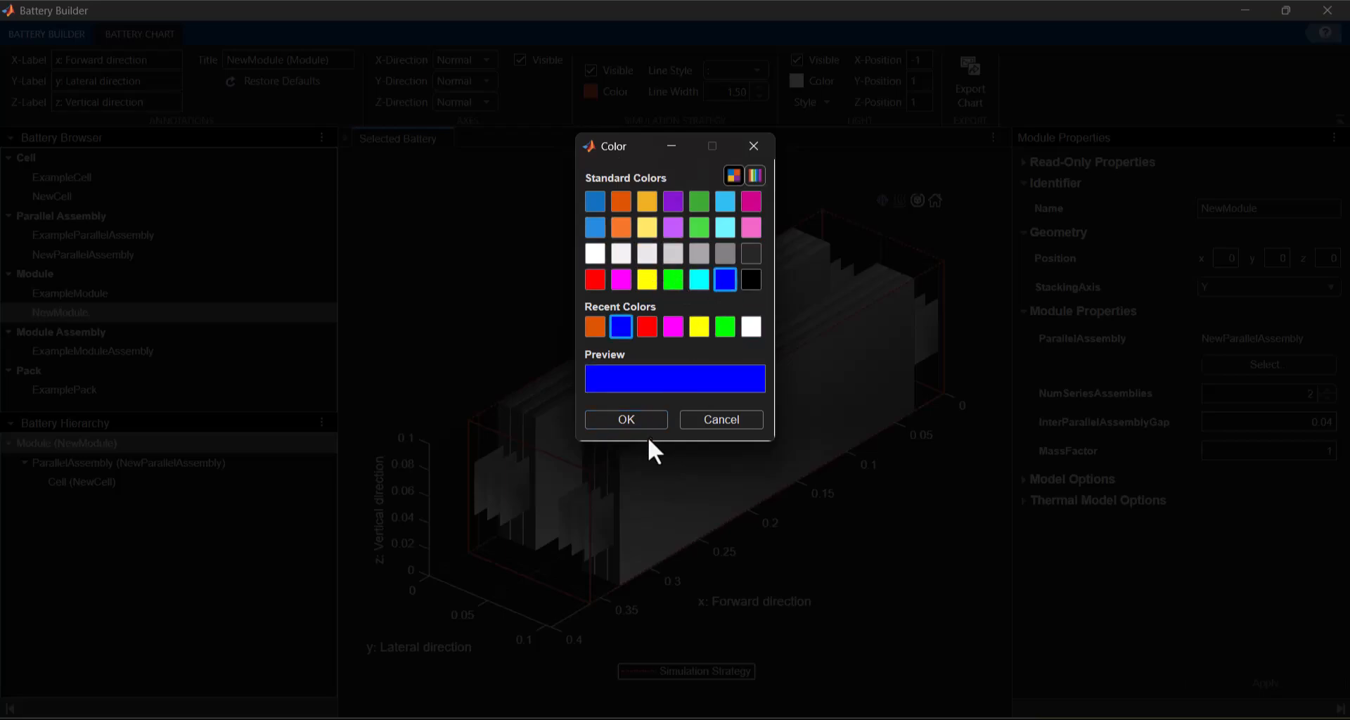
left_click(641, 422)
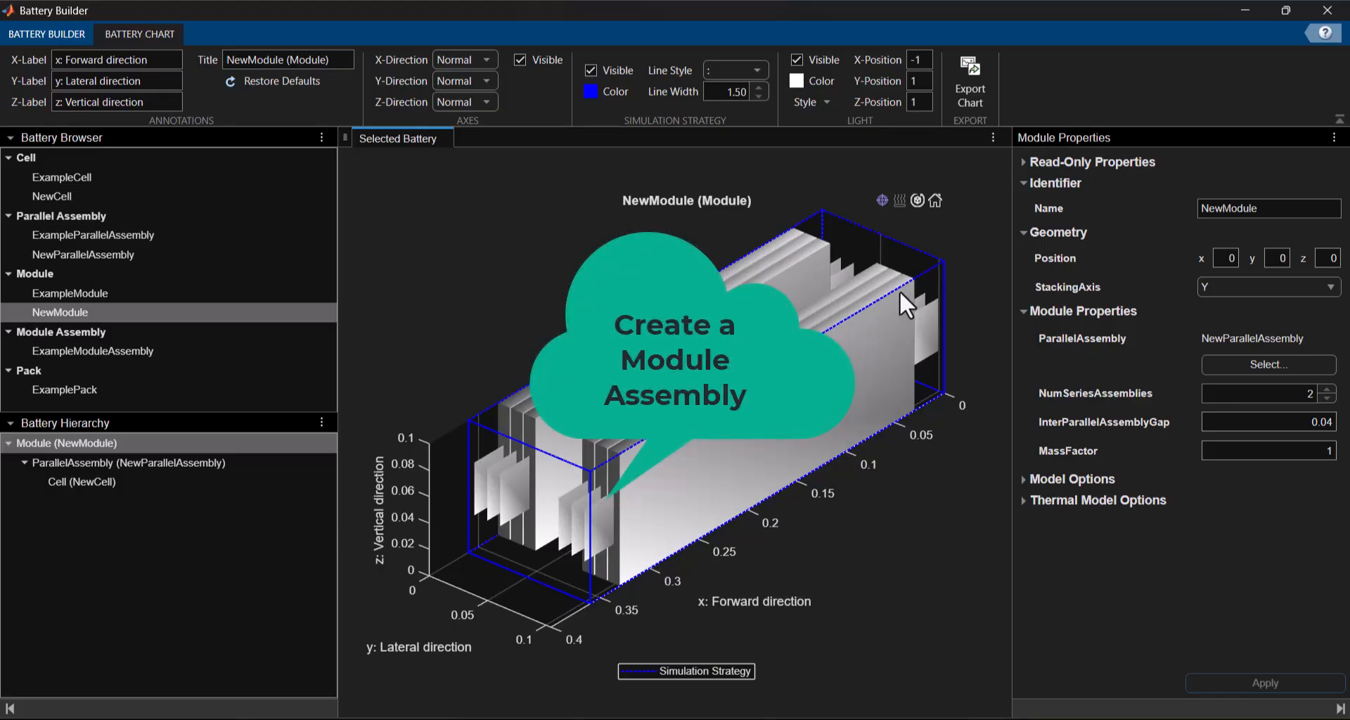
Create a new module assembly, assign NewModule as its module, and apply the changes.
left_click(66, 35)
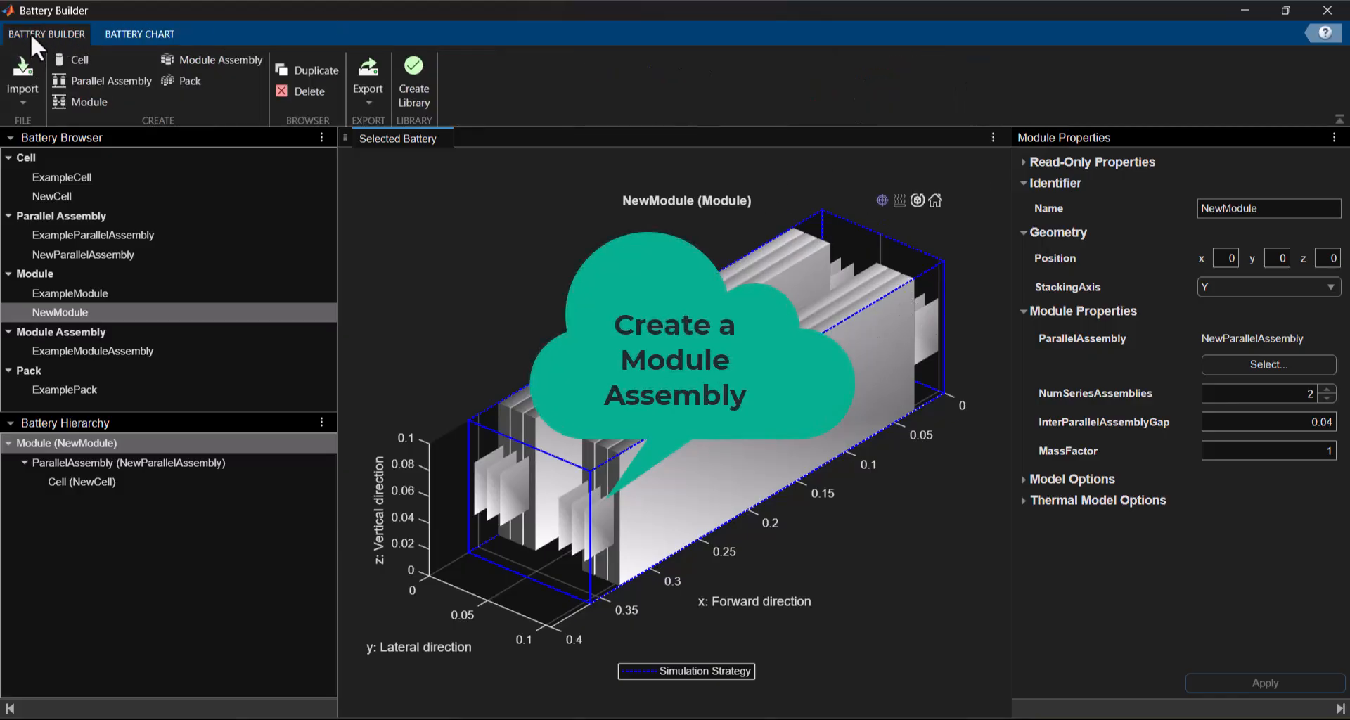
left_click(191, 59)
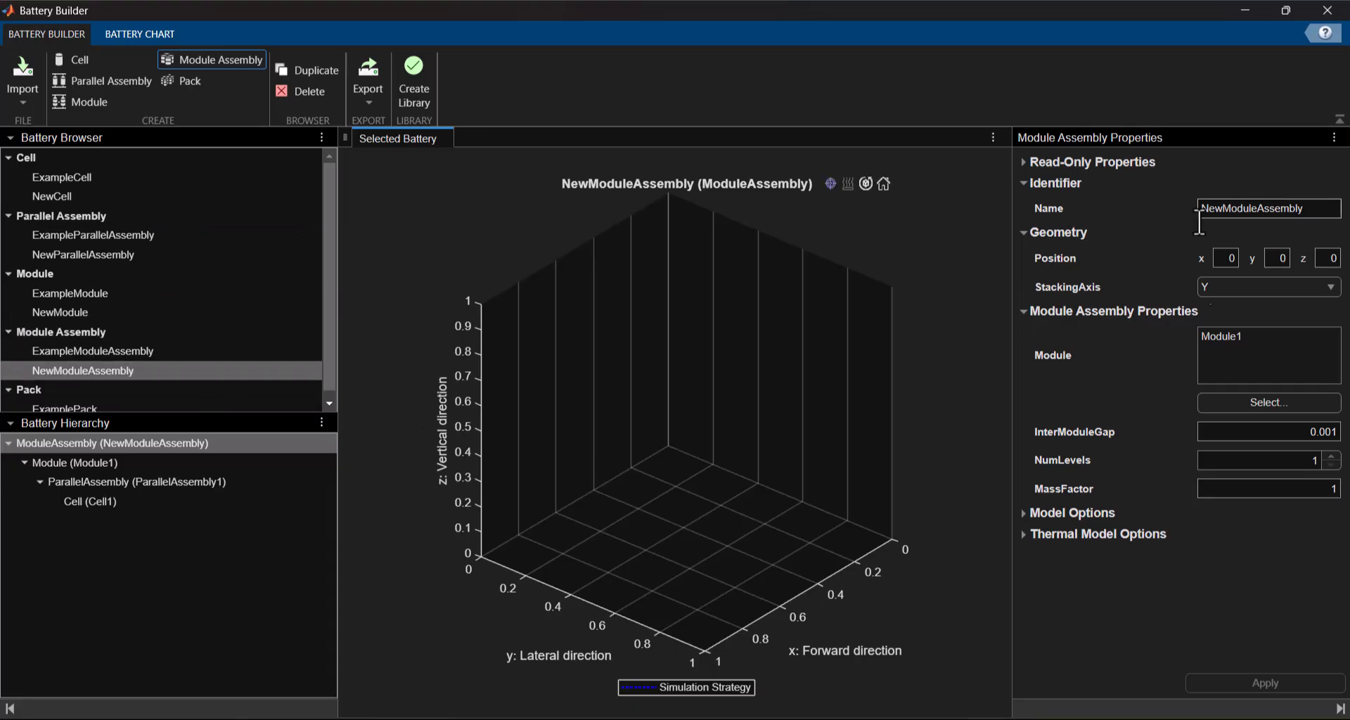
left_click(1260, 405)
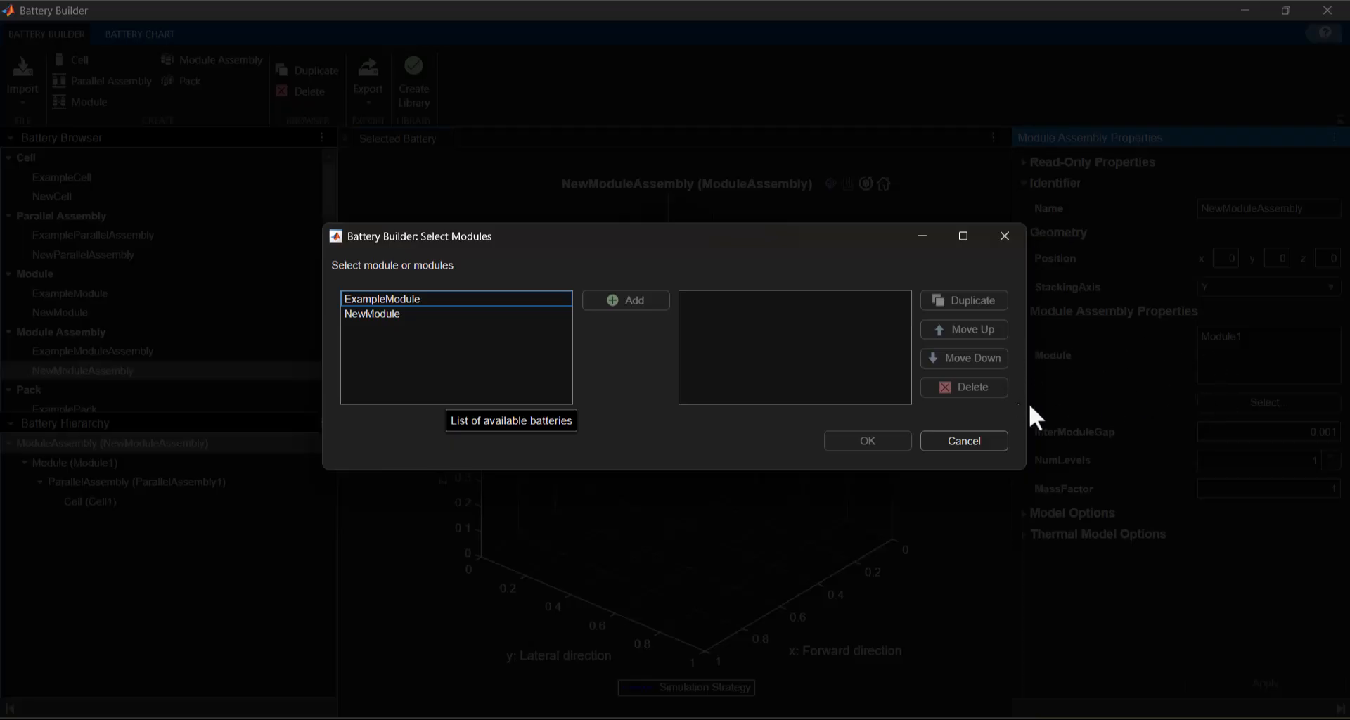
left_click(446, 314)
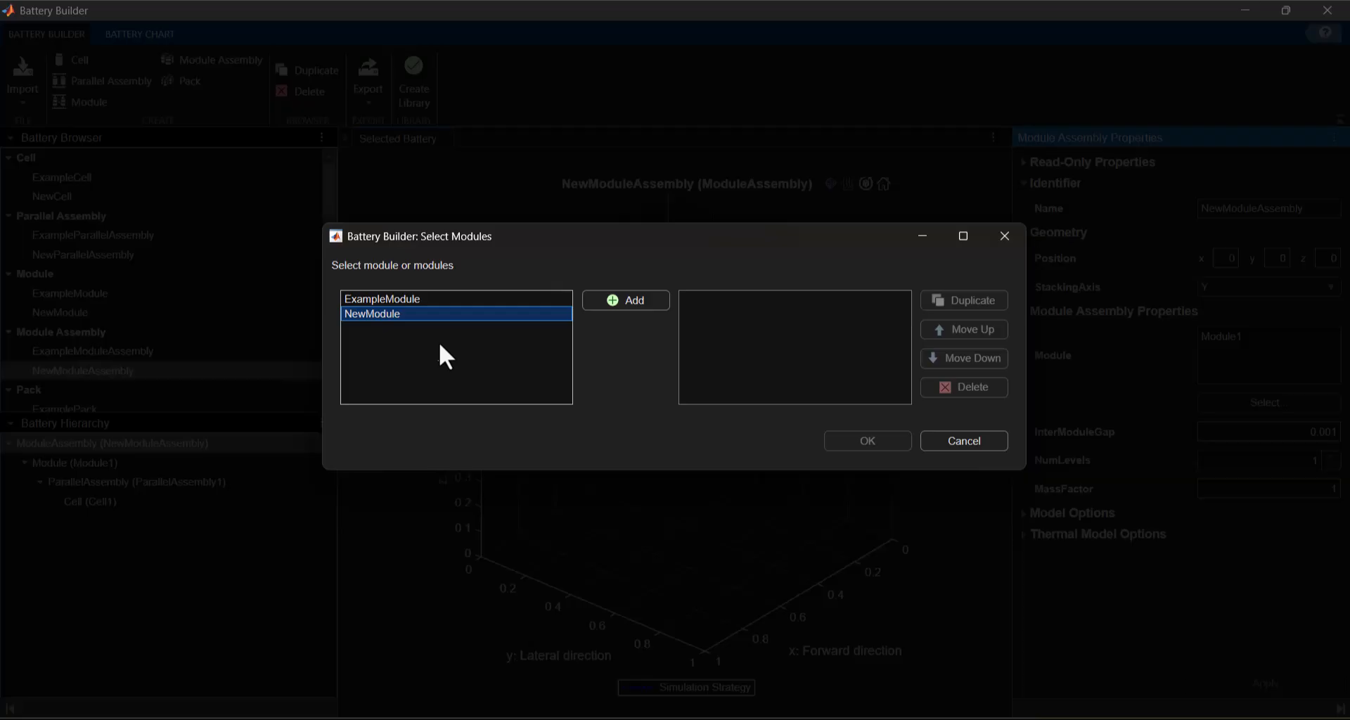
left_click(631, 300)
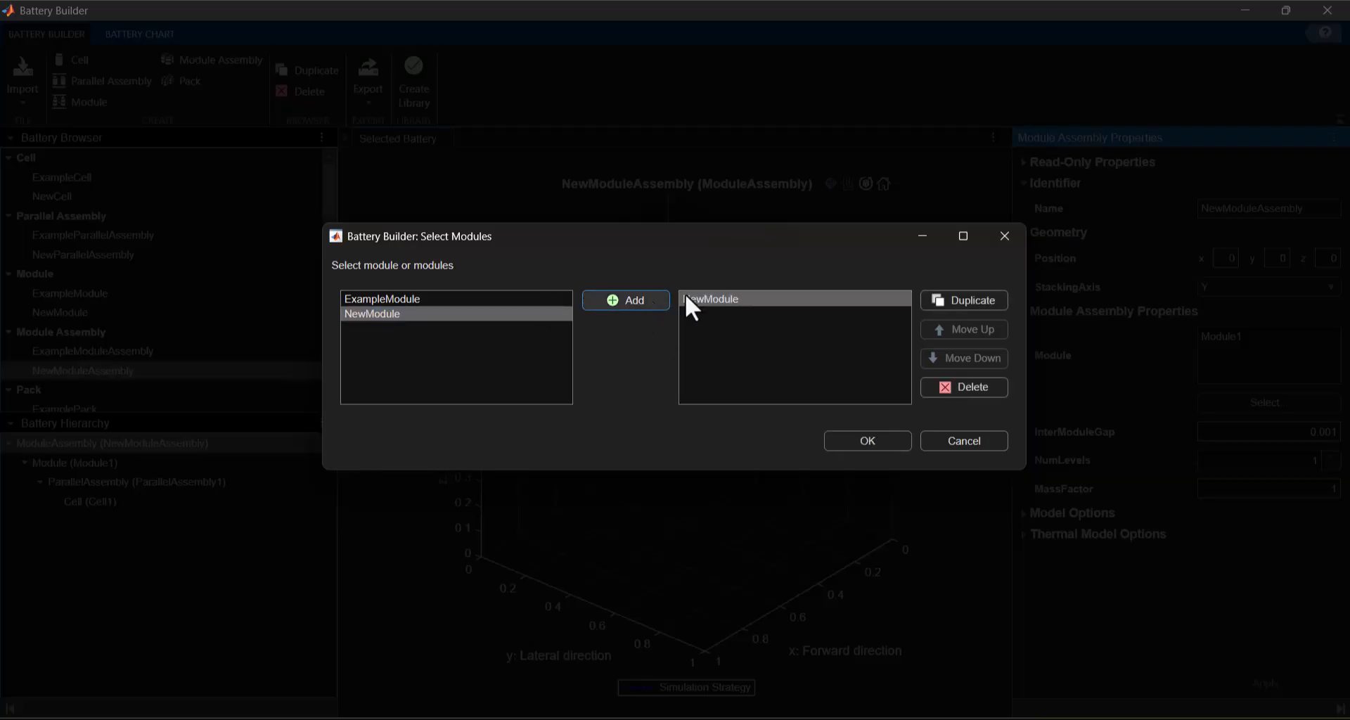
left_click(871, 439)
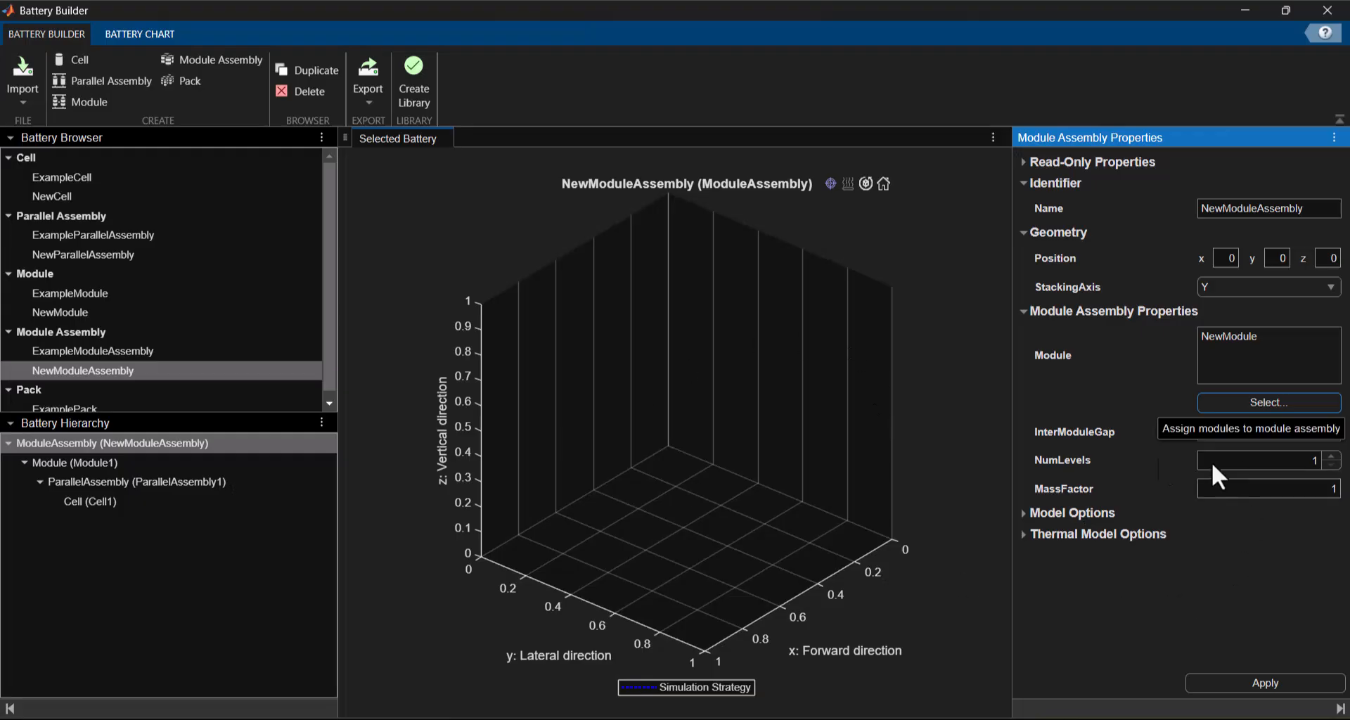
left_click(1276, 681)
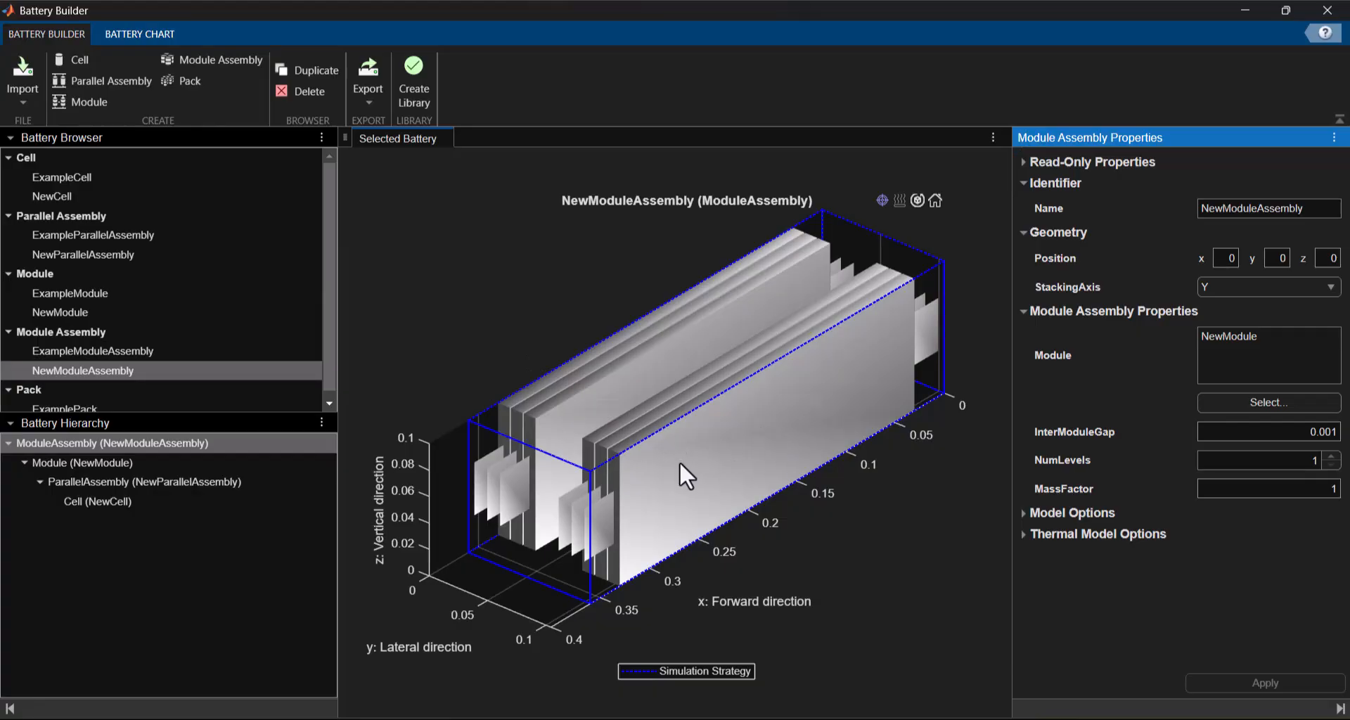
Export NewModuleAssembly to the MATLAB workspace.
left_click(369, 98)
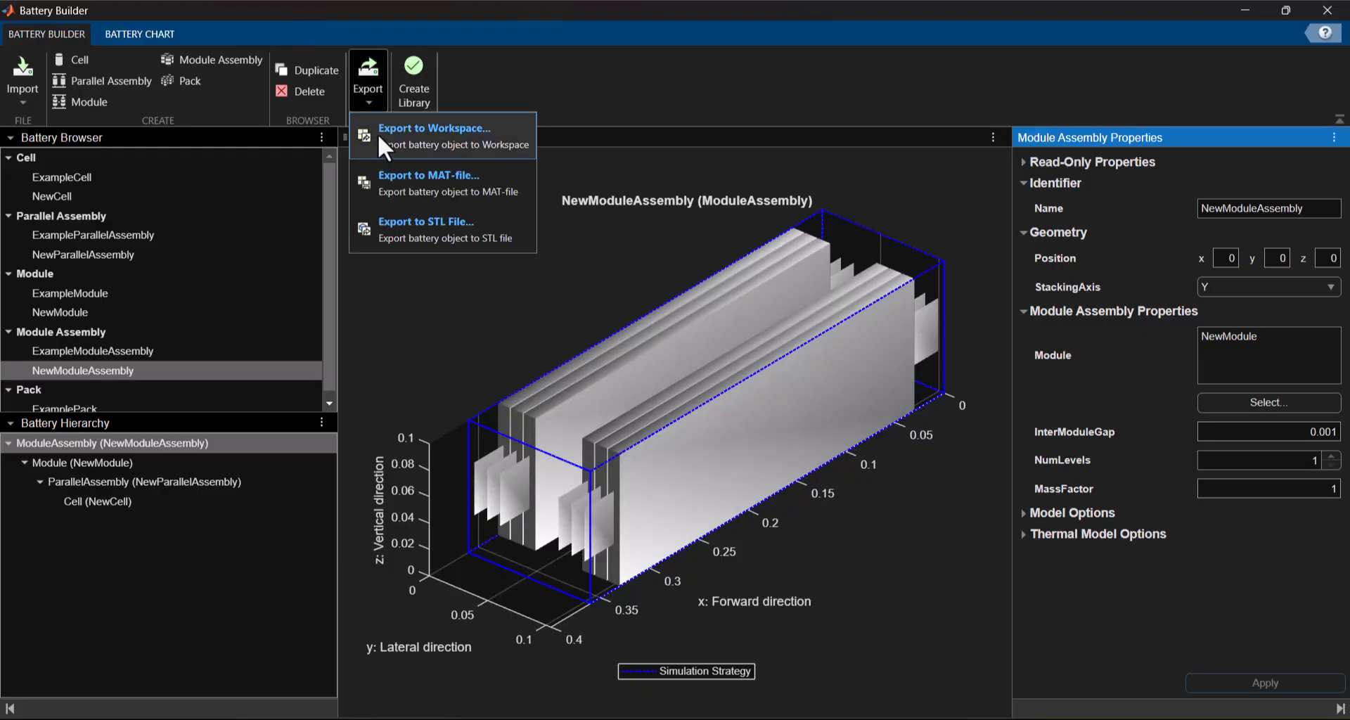
left_click(378, 135)
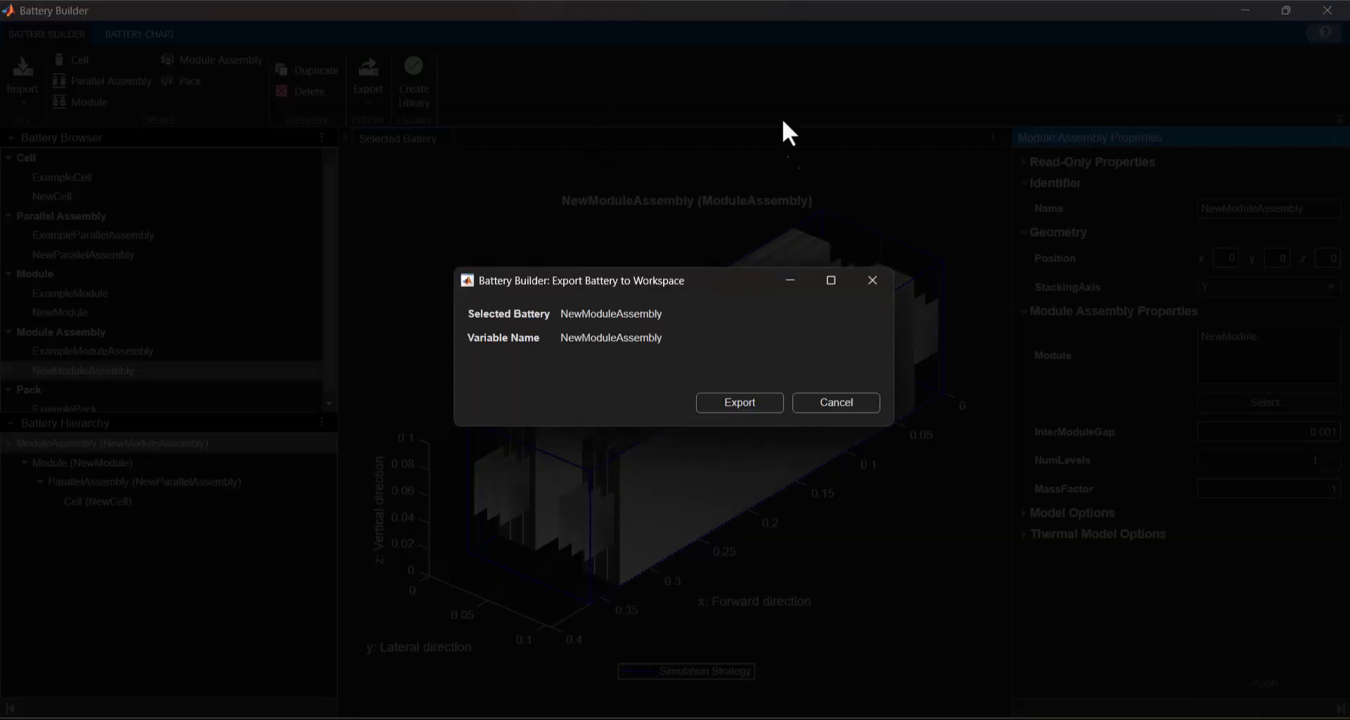
left_click(742, 403)
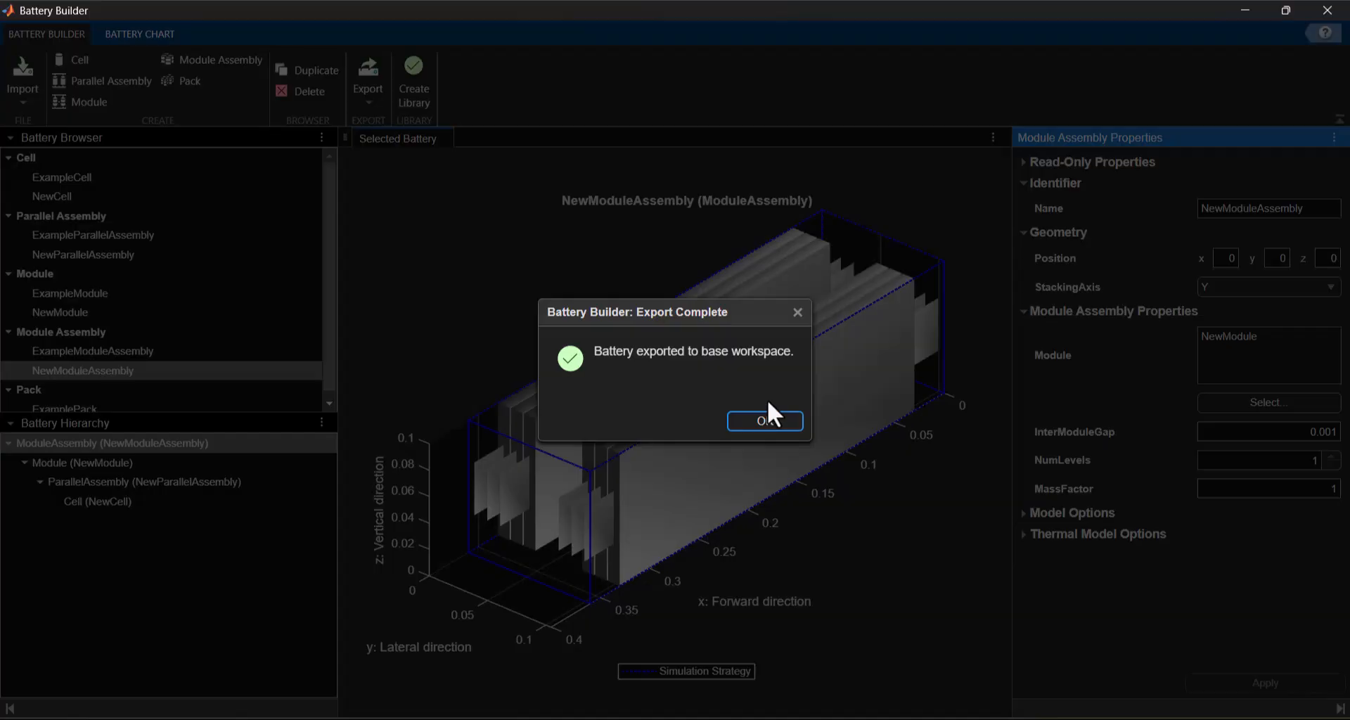
left_click(766, 420)
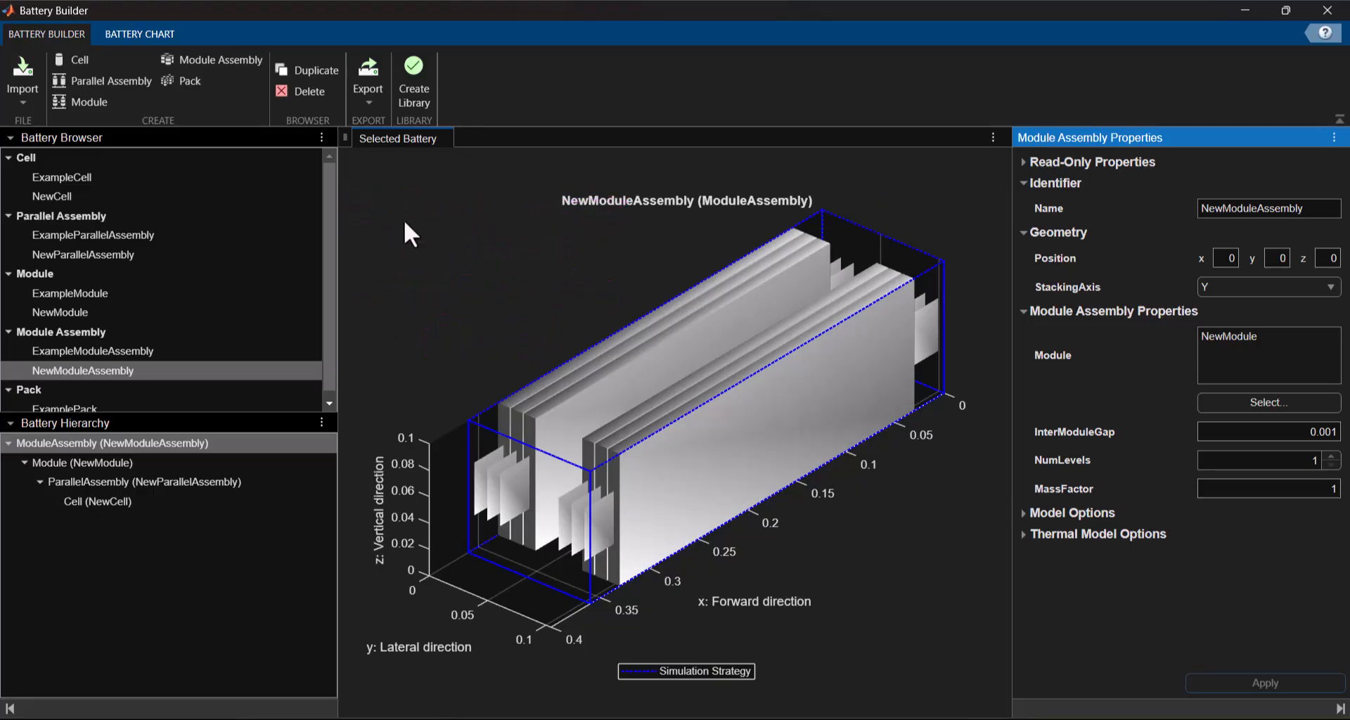
Create a new pack and assign NewModuleAssembly to it twice as its module assemblies.
left_click(185, 82)
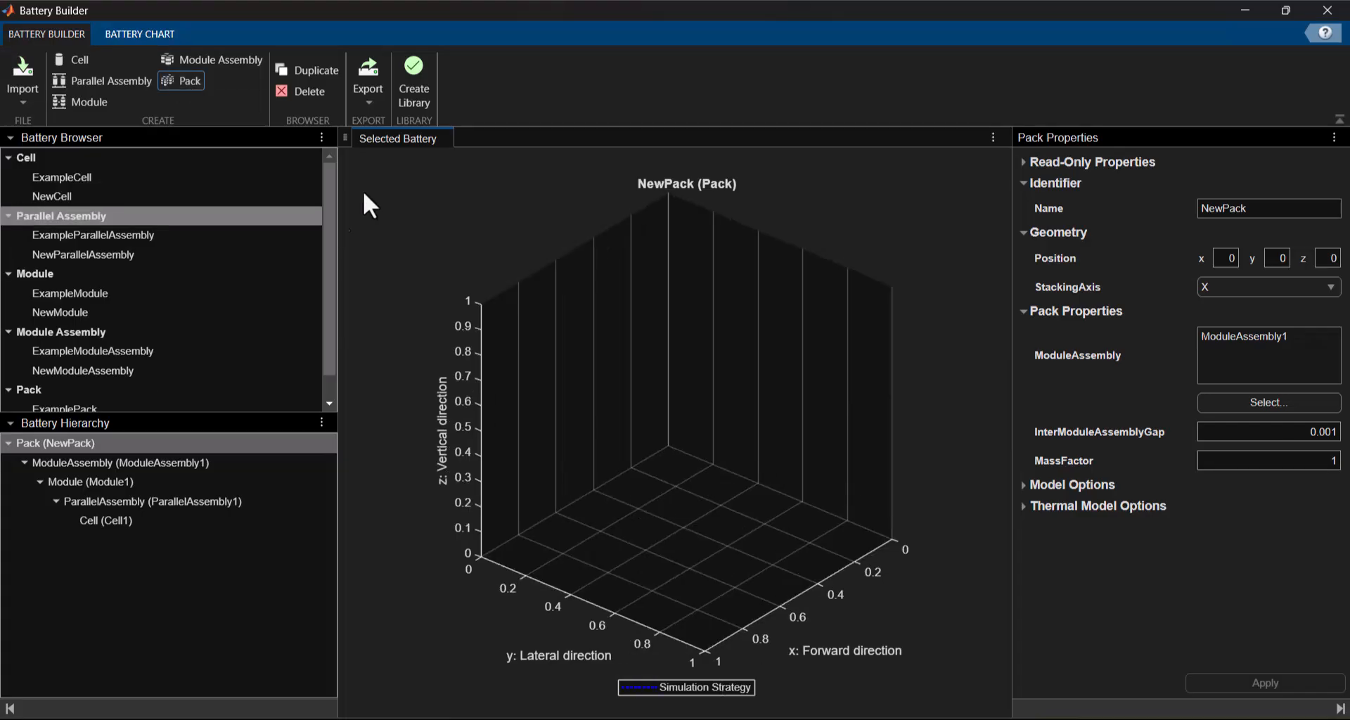
left_click(1249, 405)
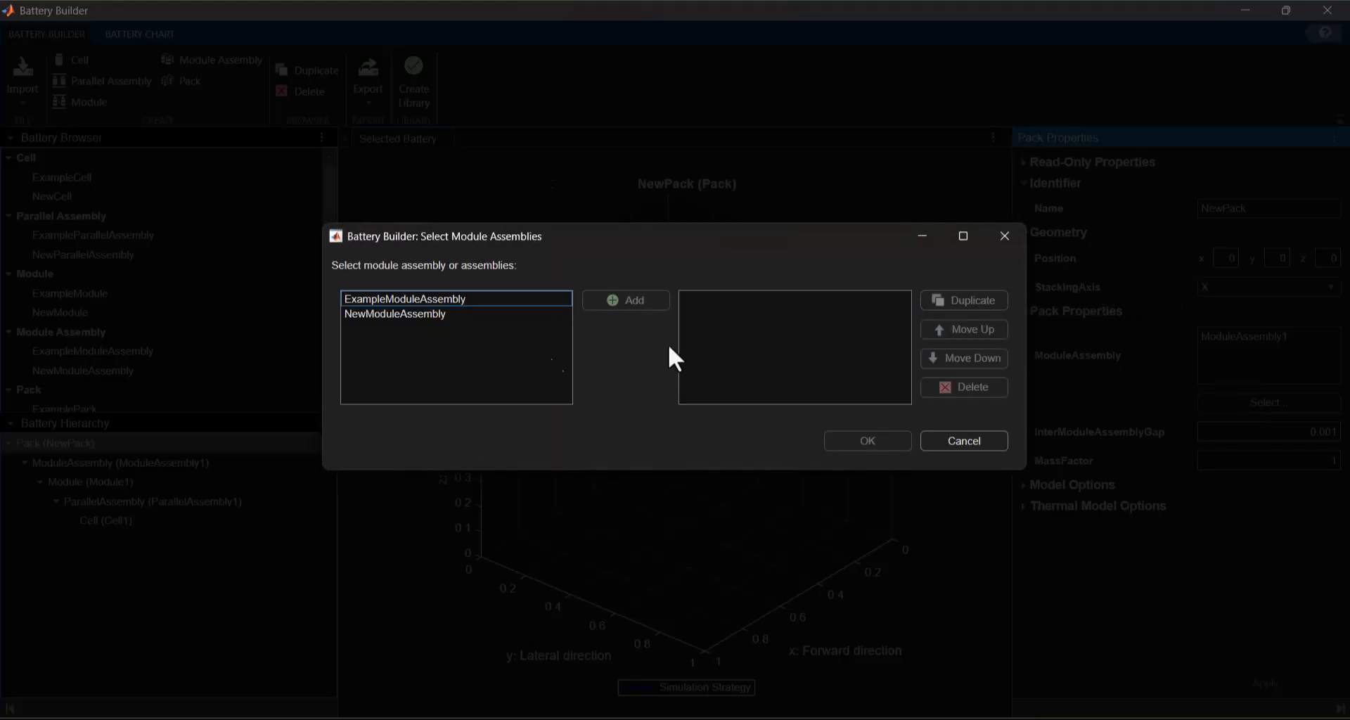
left_click(451, 312)
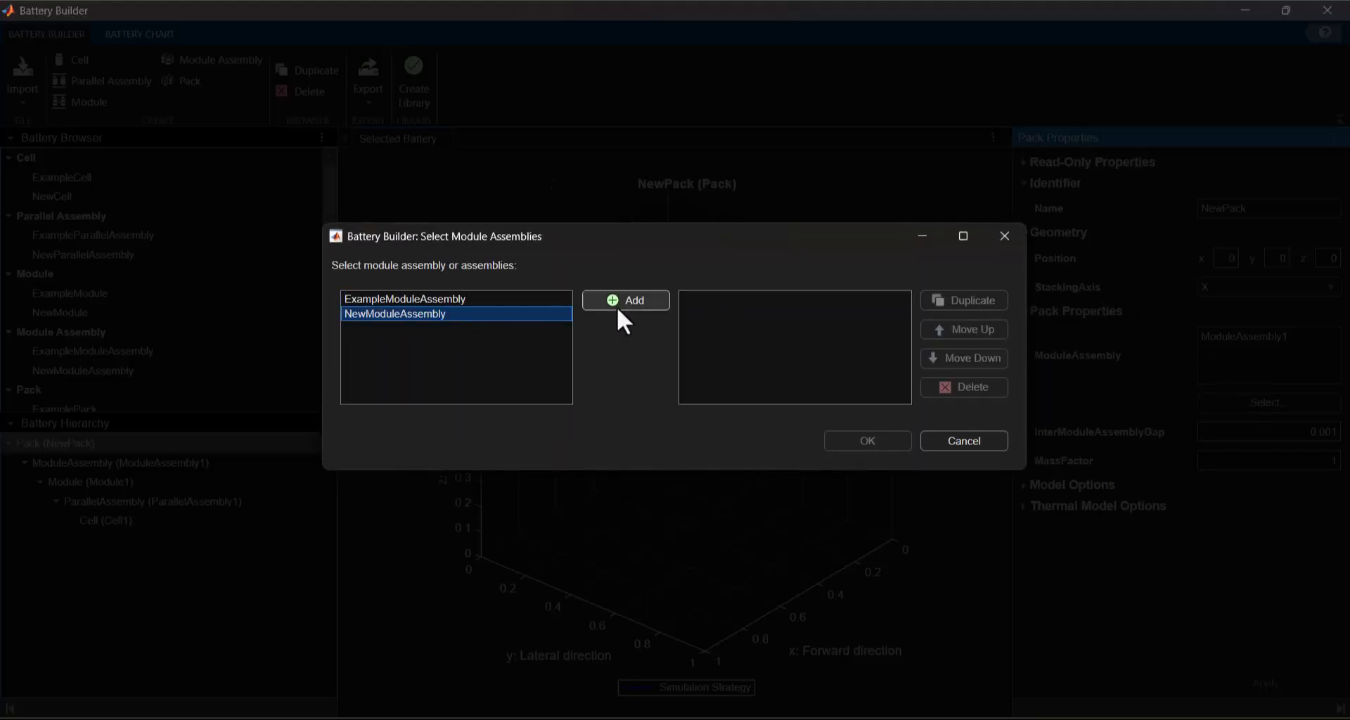
left_click(625, 298)
left_click(622, 298)
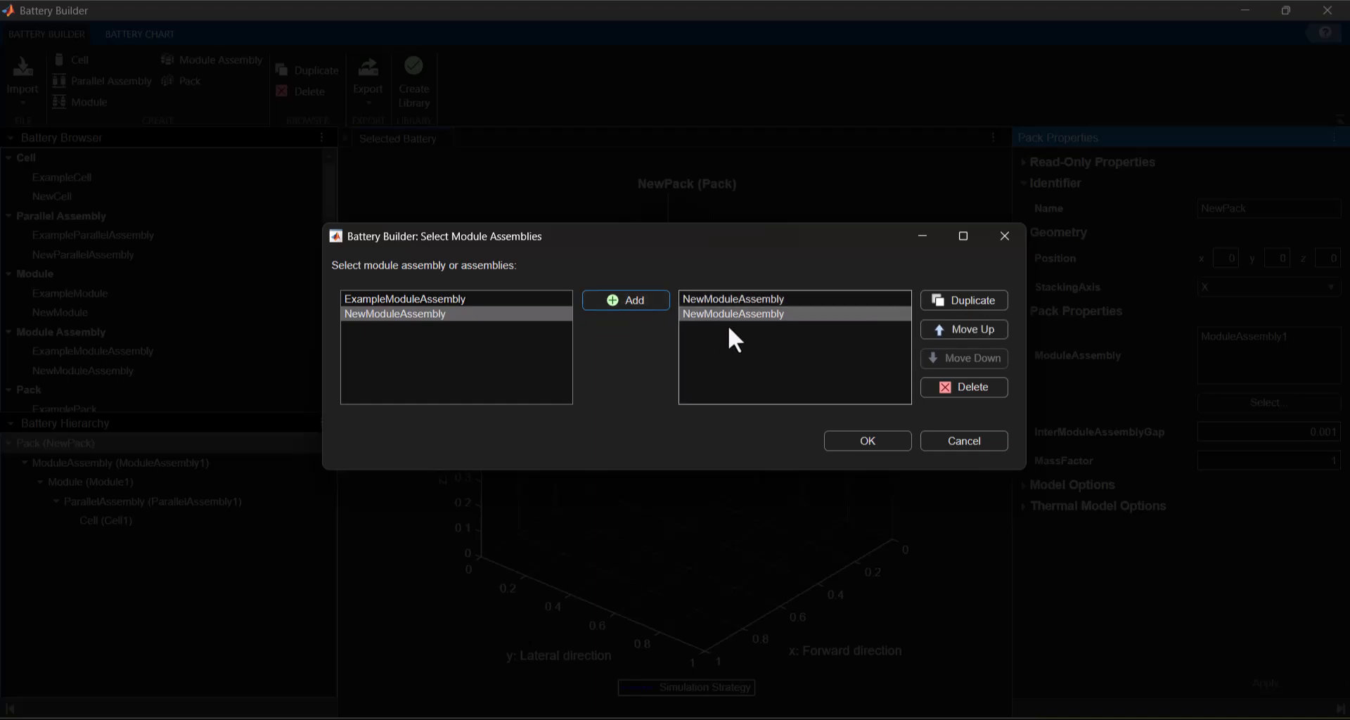
left_click(867, 441)
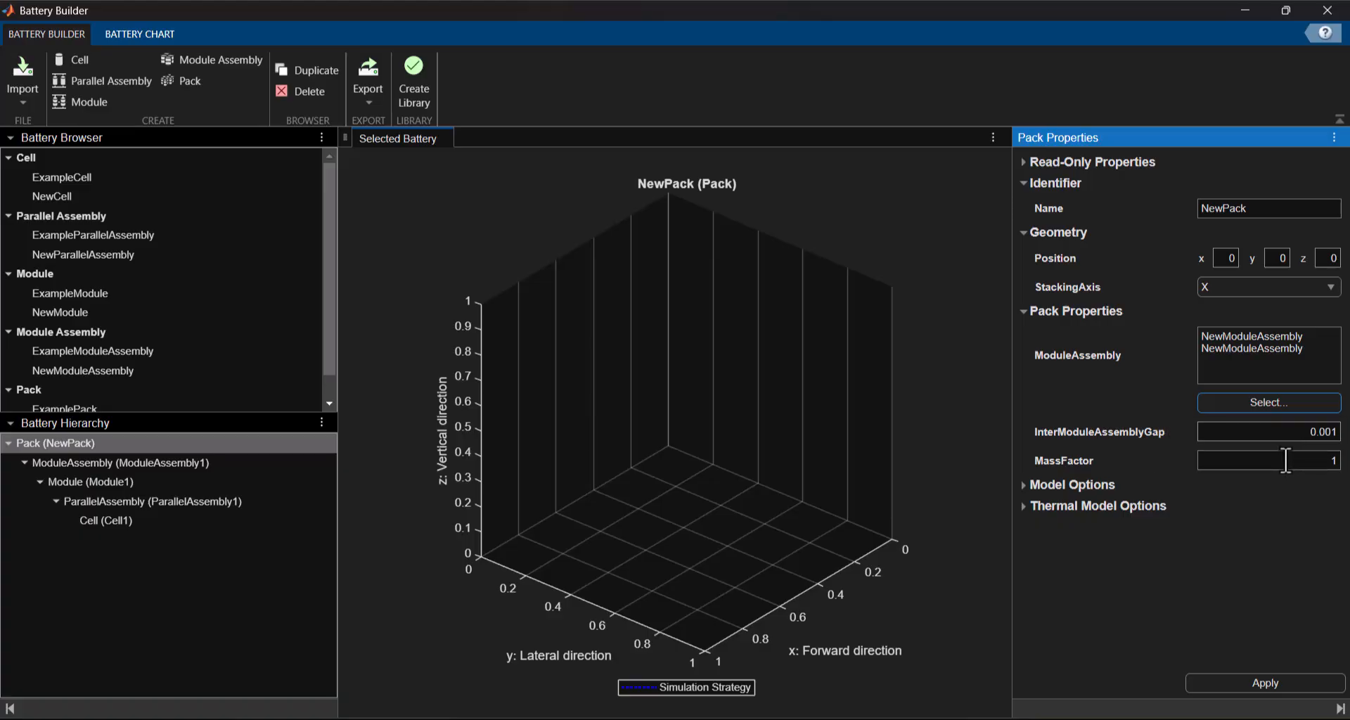
Set the pack's InterModuleAssemblyGap to 0.04.
left_click(1332, 431)
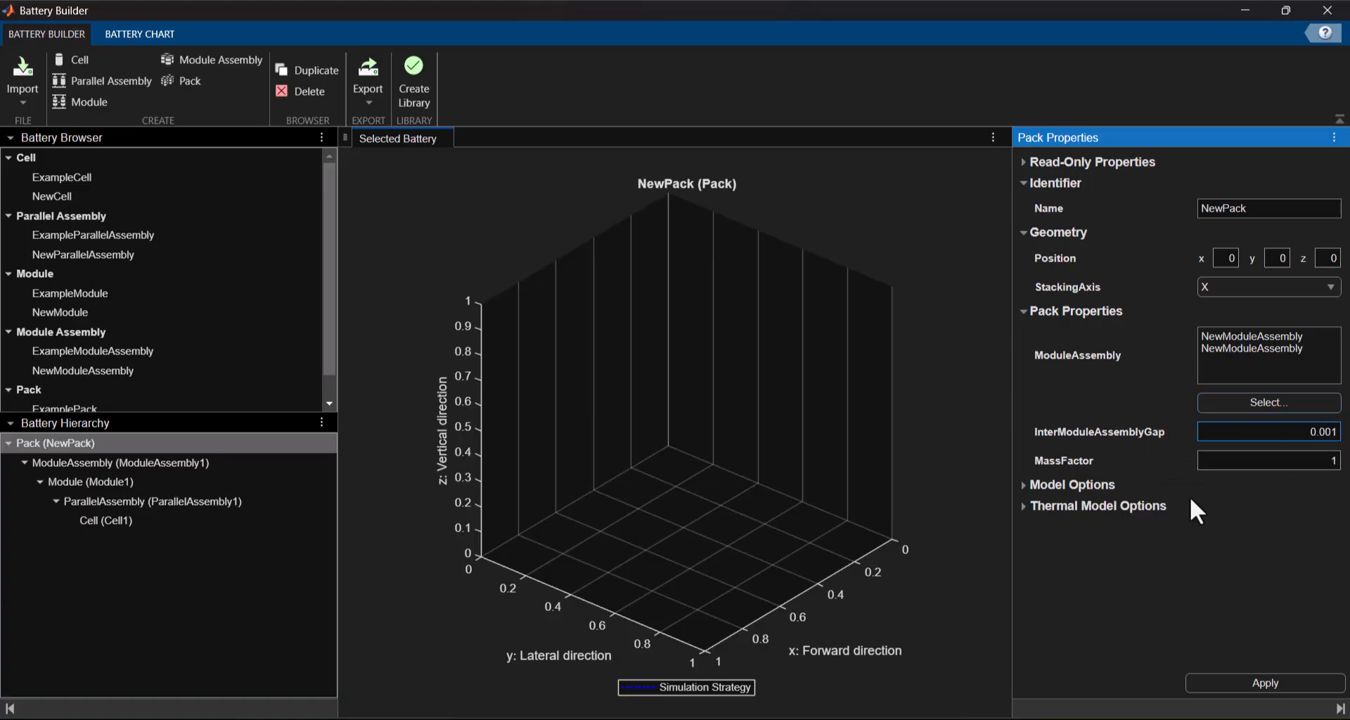
key("BackSpace")
key("BackSpace")
type("4")
Set the pack's AmbientThermalPath to the cell-based thermal option and apply the pack changes.
left_click(1021, 506)
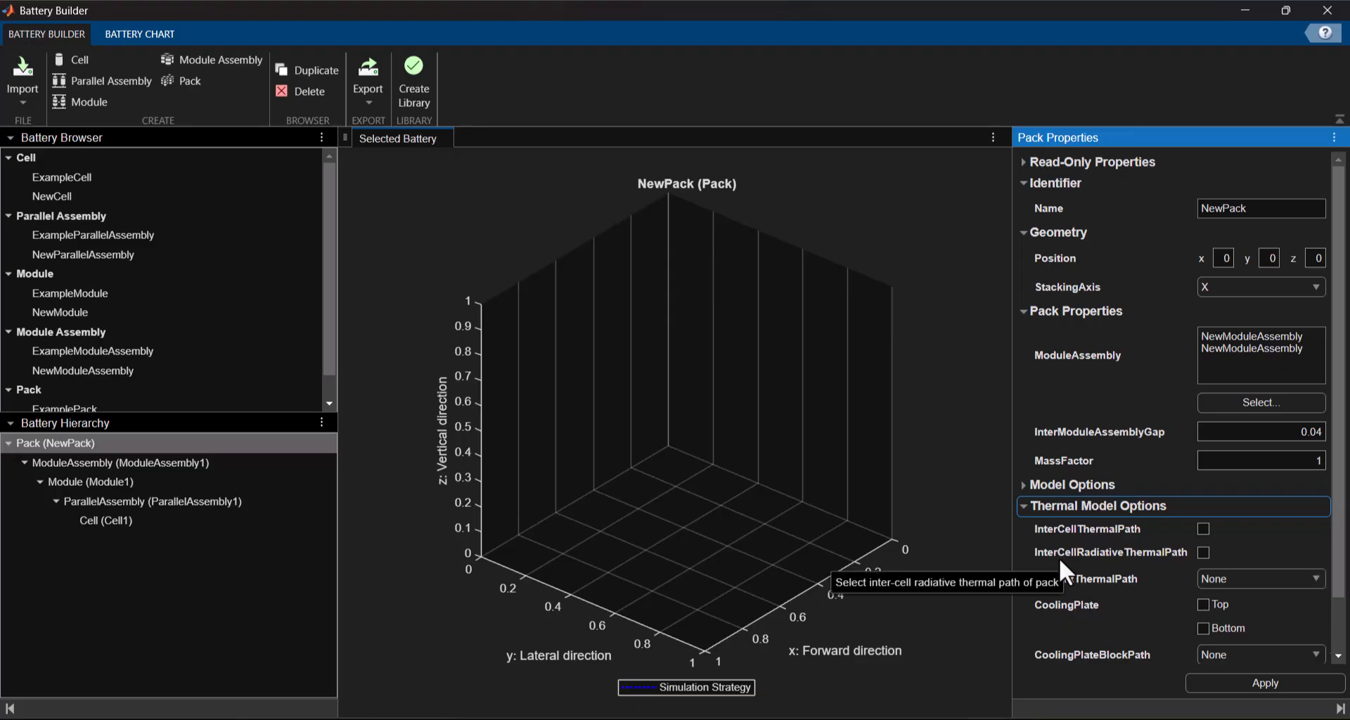
scroll(1059, 557, "down", 2)
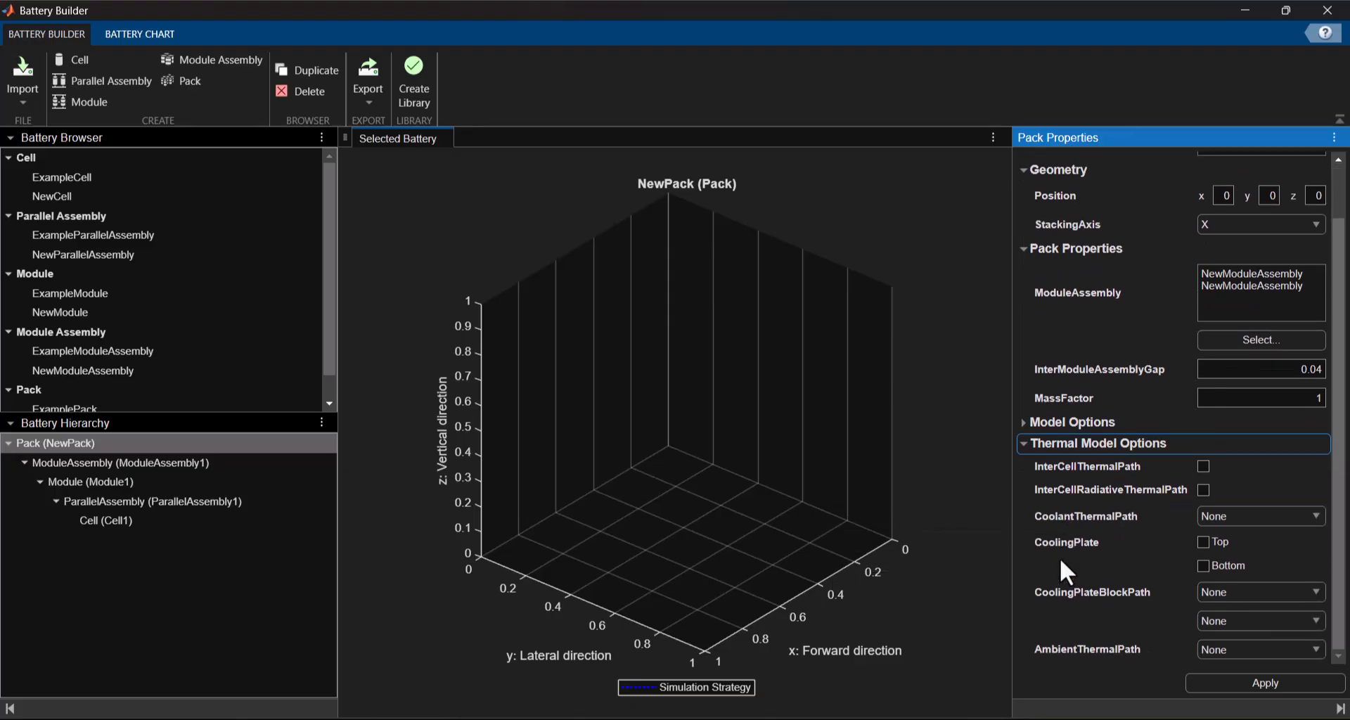
left_click(1230, 652)
left_click(1226, 694)
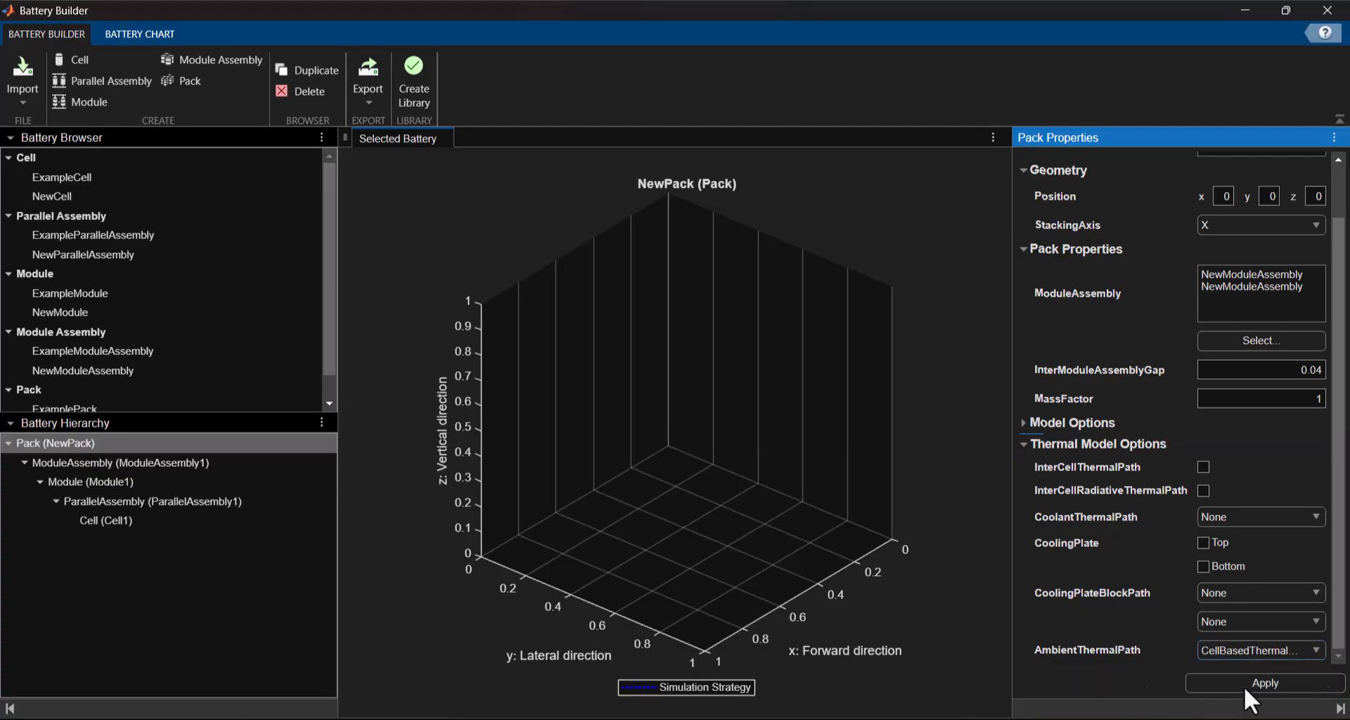
left_click(1267, 680)
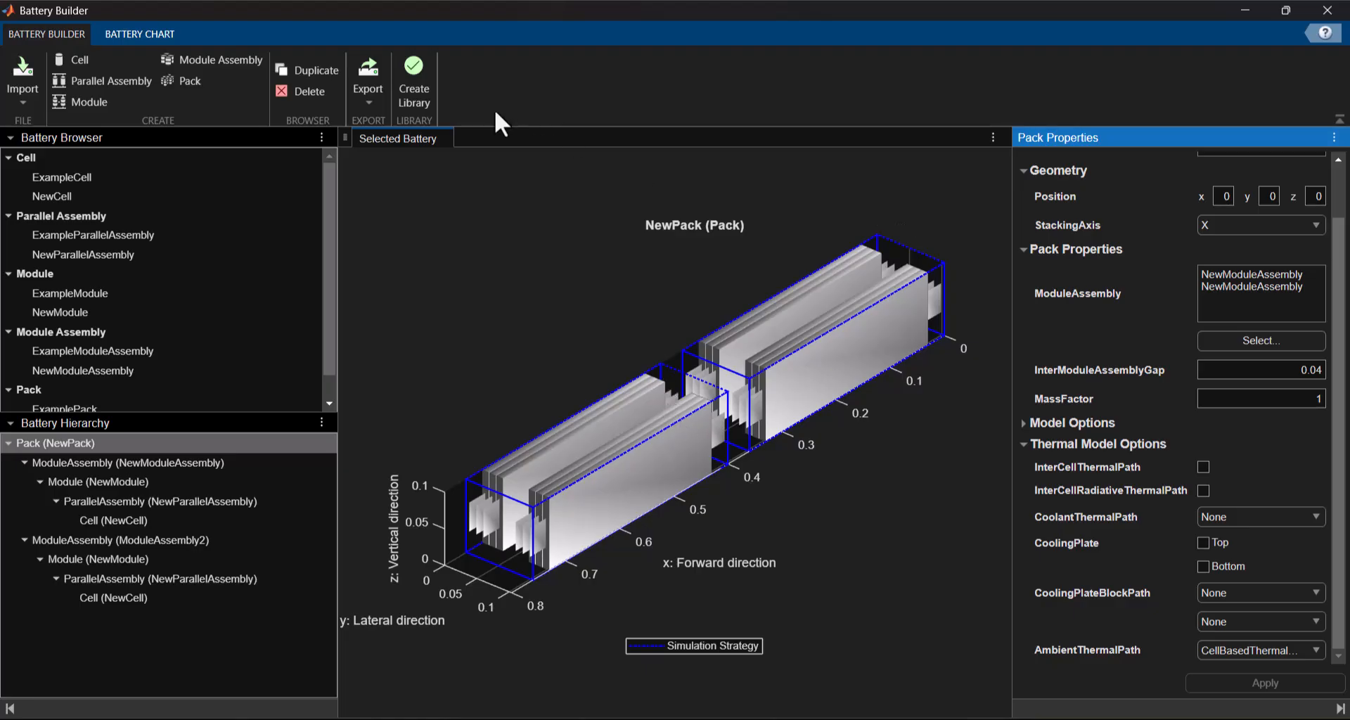
Export NewPack to the MATLAB workspace.
left_click(379, 102)
left_click(393, 129)
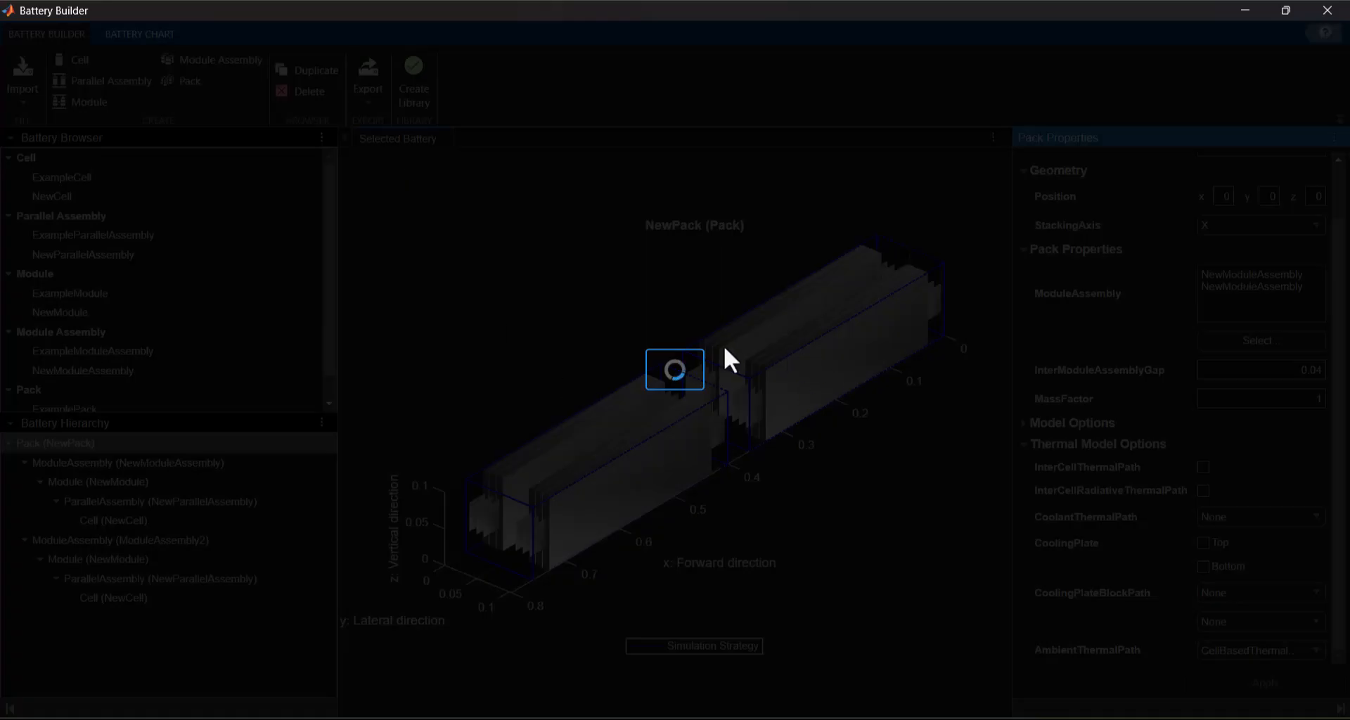
left_click(724, 405)
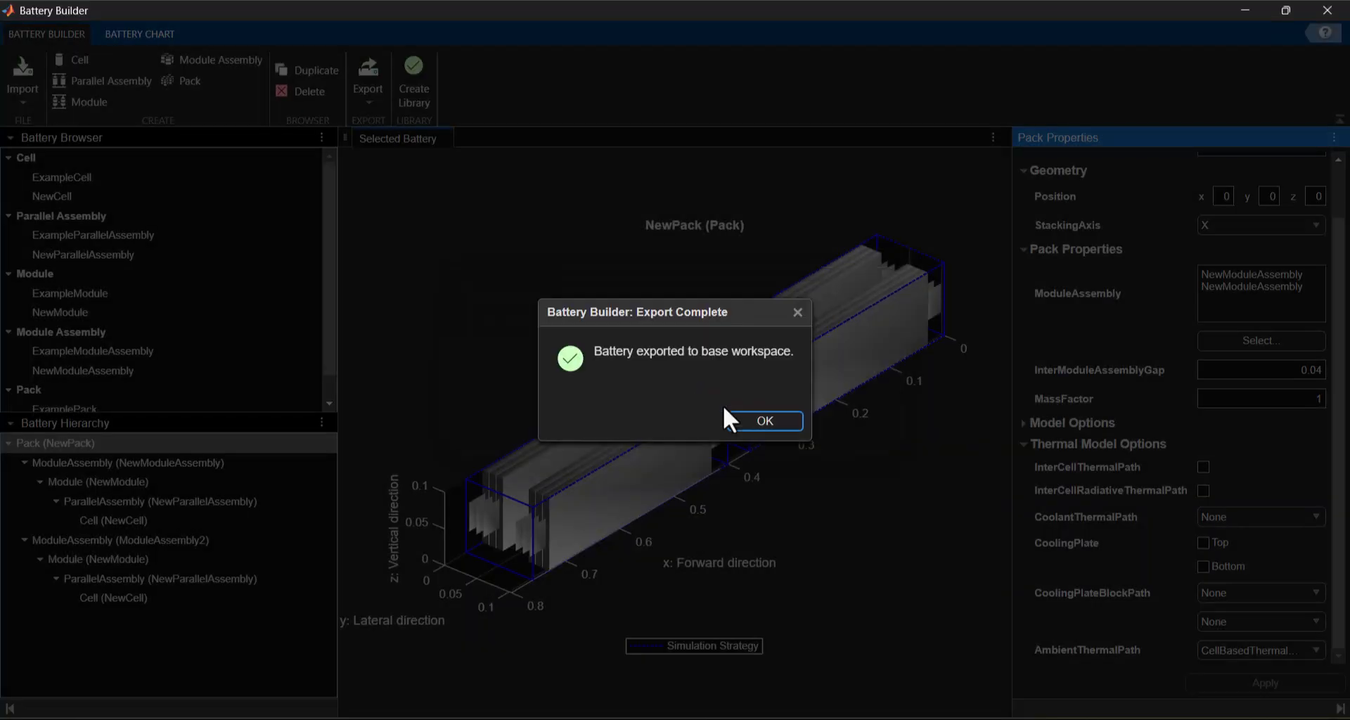
left_click(745, 418)
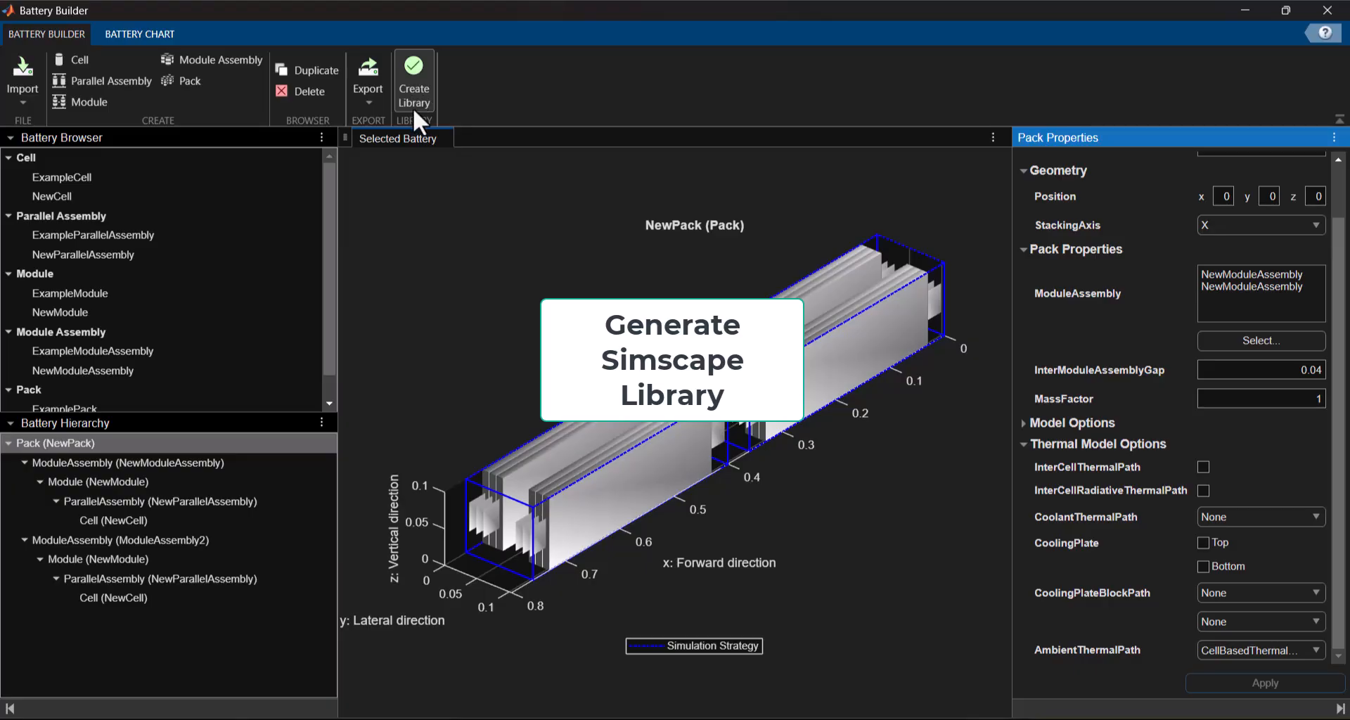
Start creating a battery library from NewPack and set its directory to New folder under Battery ODD - 19R, 23R, Unit - 2, Simulation.
left_click(416, 86)
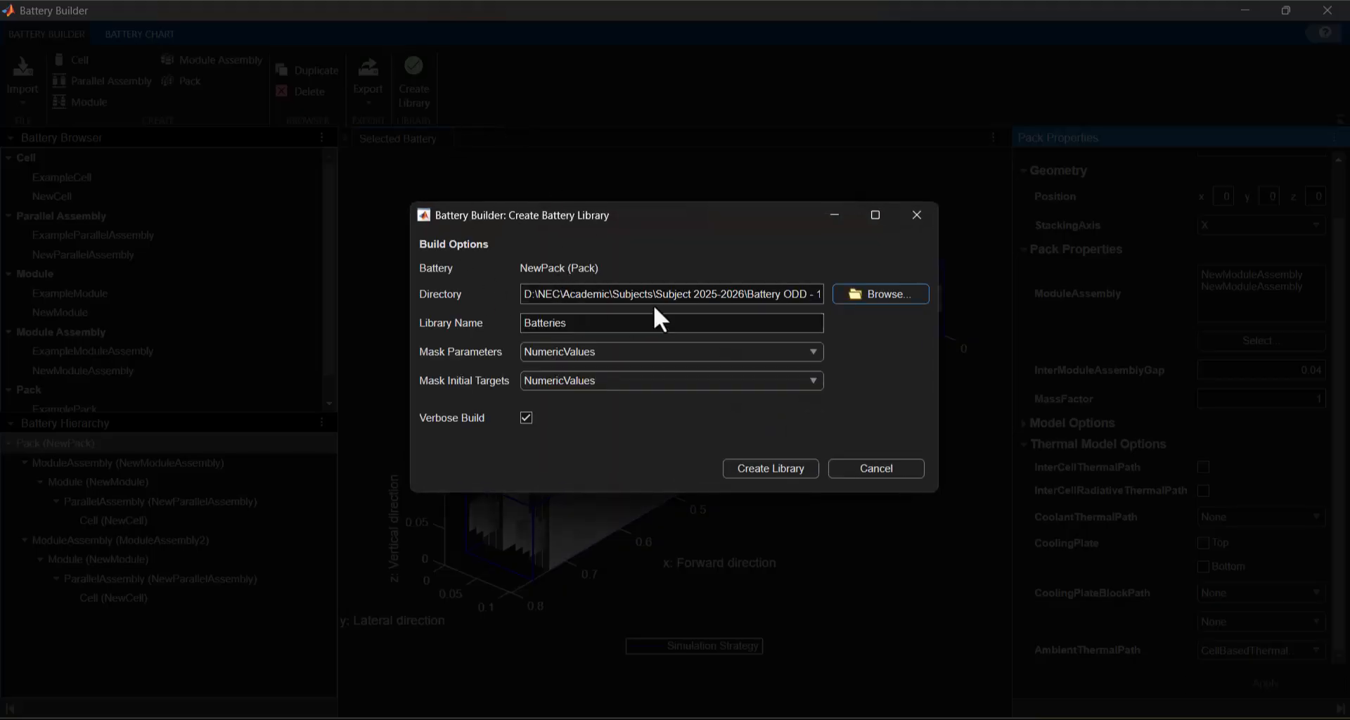
left_click(858, 289)
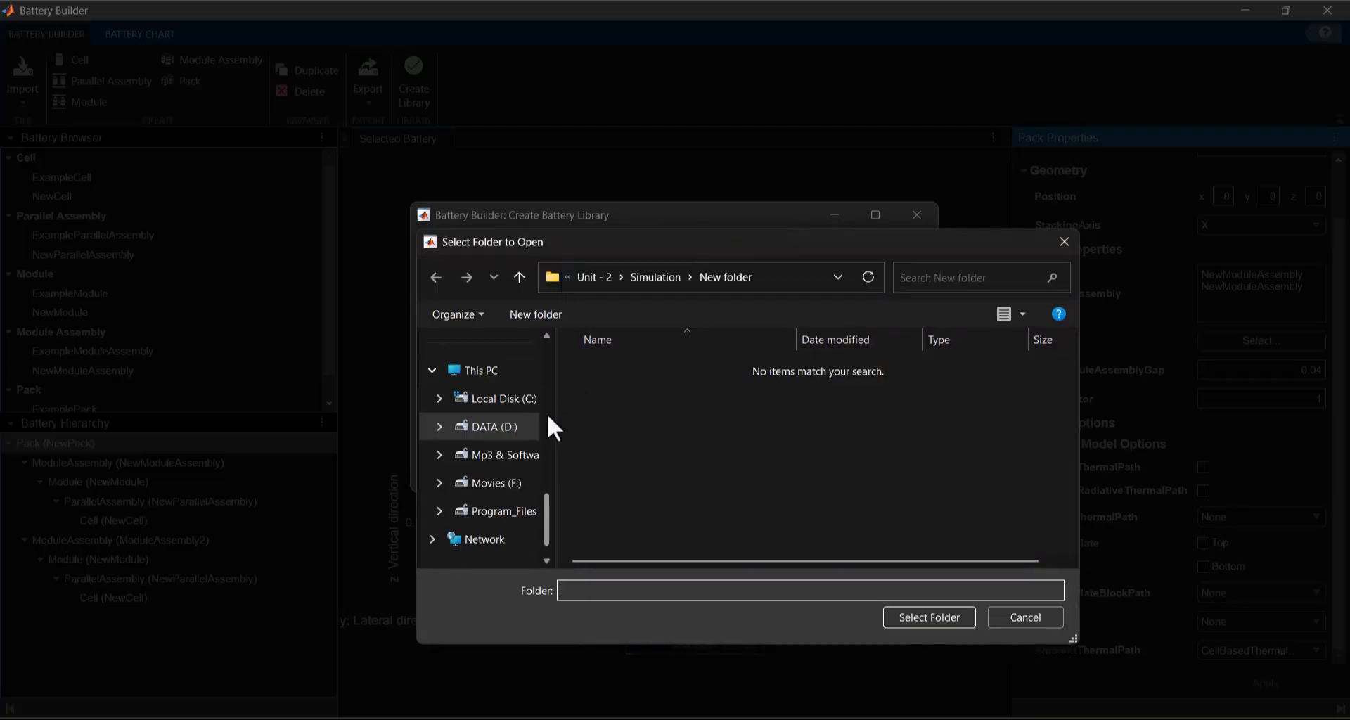
scroll(483, 495, "down", 1)
scroll(483, 495, "up", 3)
scroll(483, 492, "up", 4)
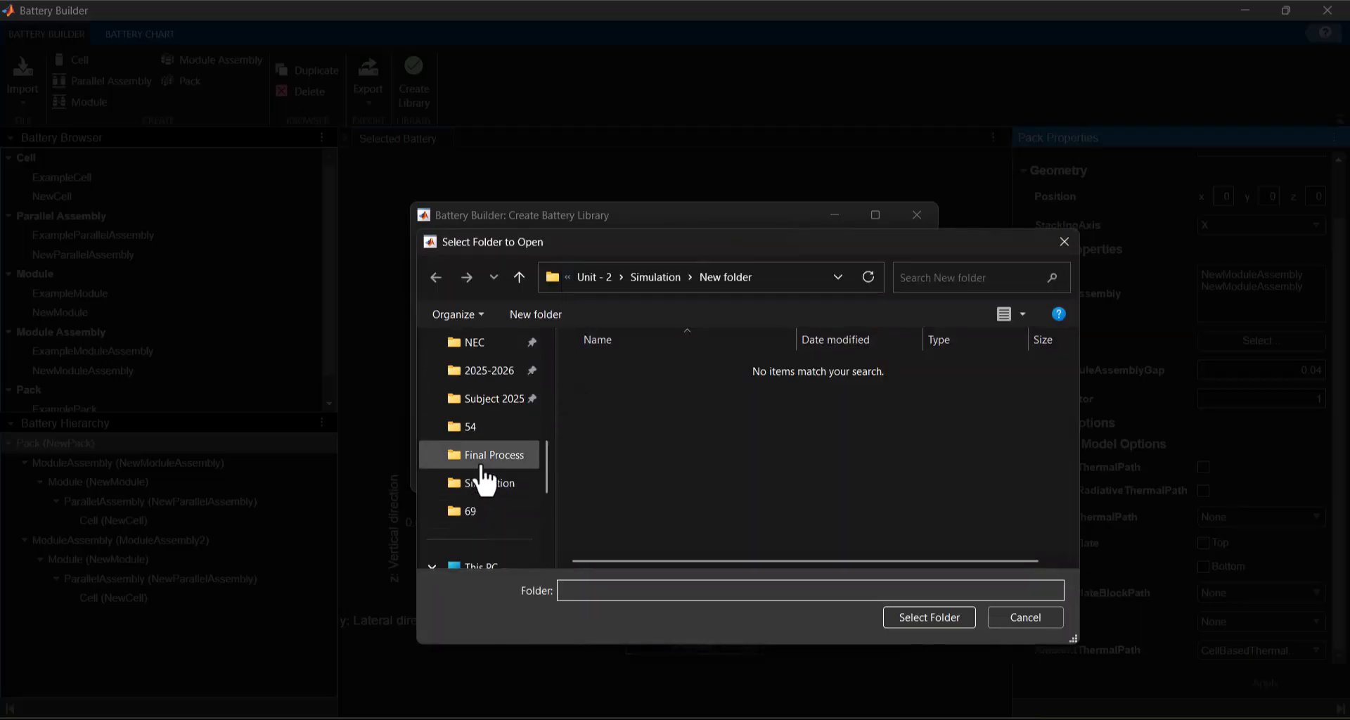
left_click(488, 492)
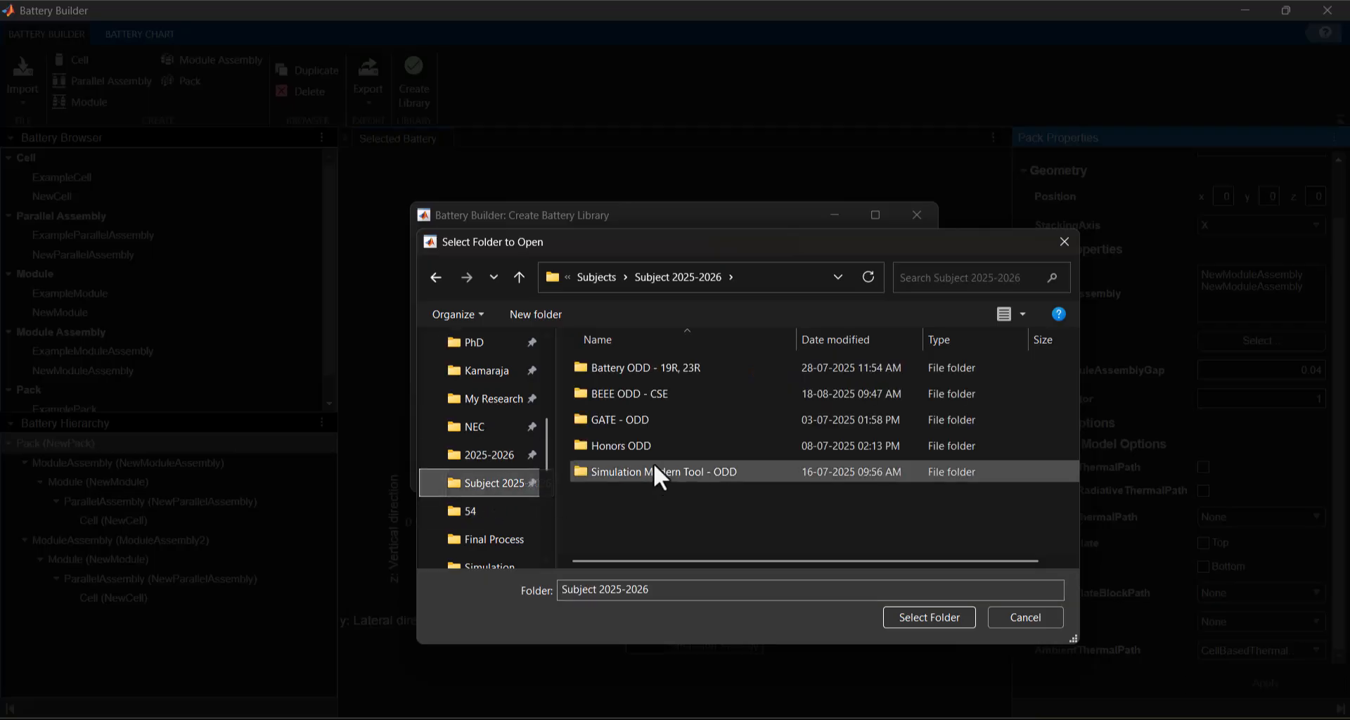
double_click(630, 366)
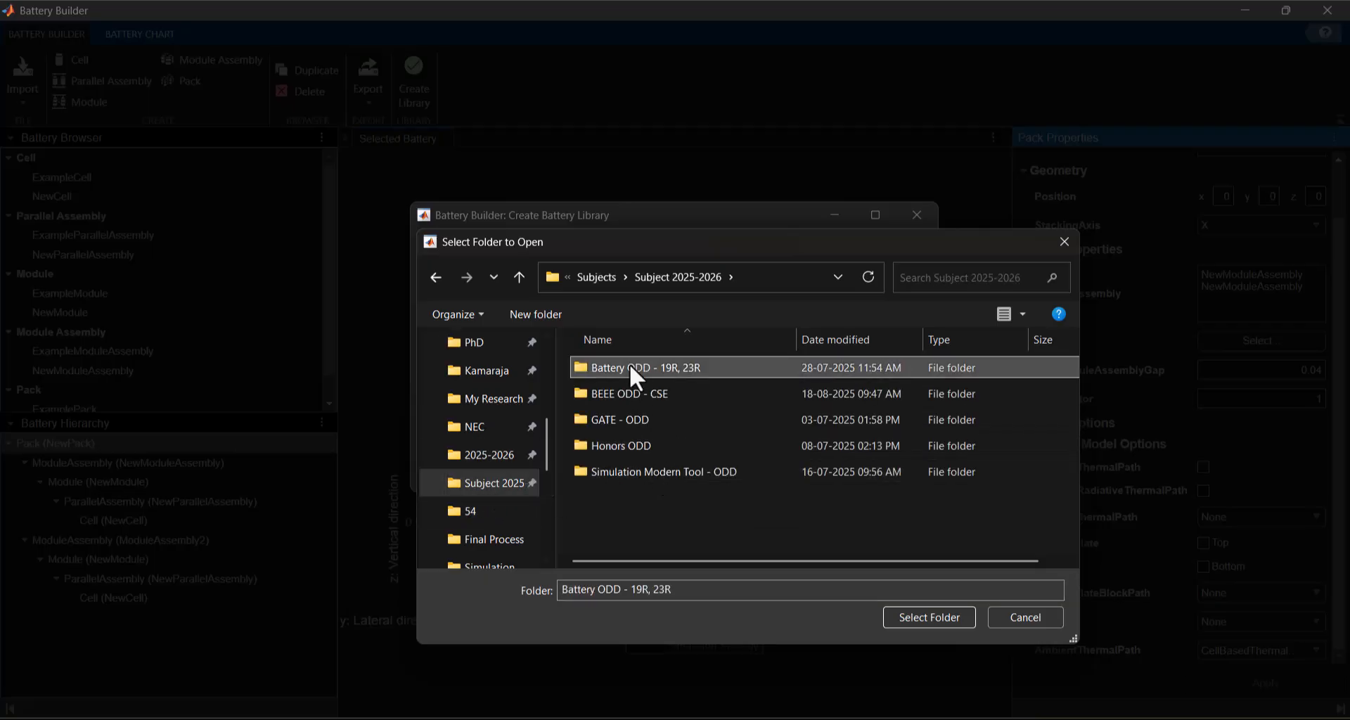
scroll(634, 429, "down", 3)
scroll(636, 450, "down", 2)
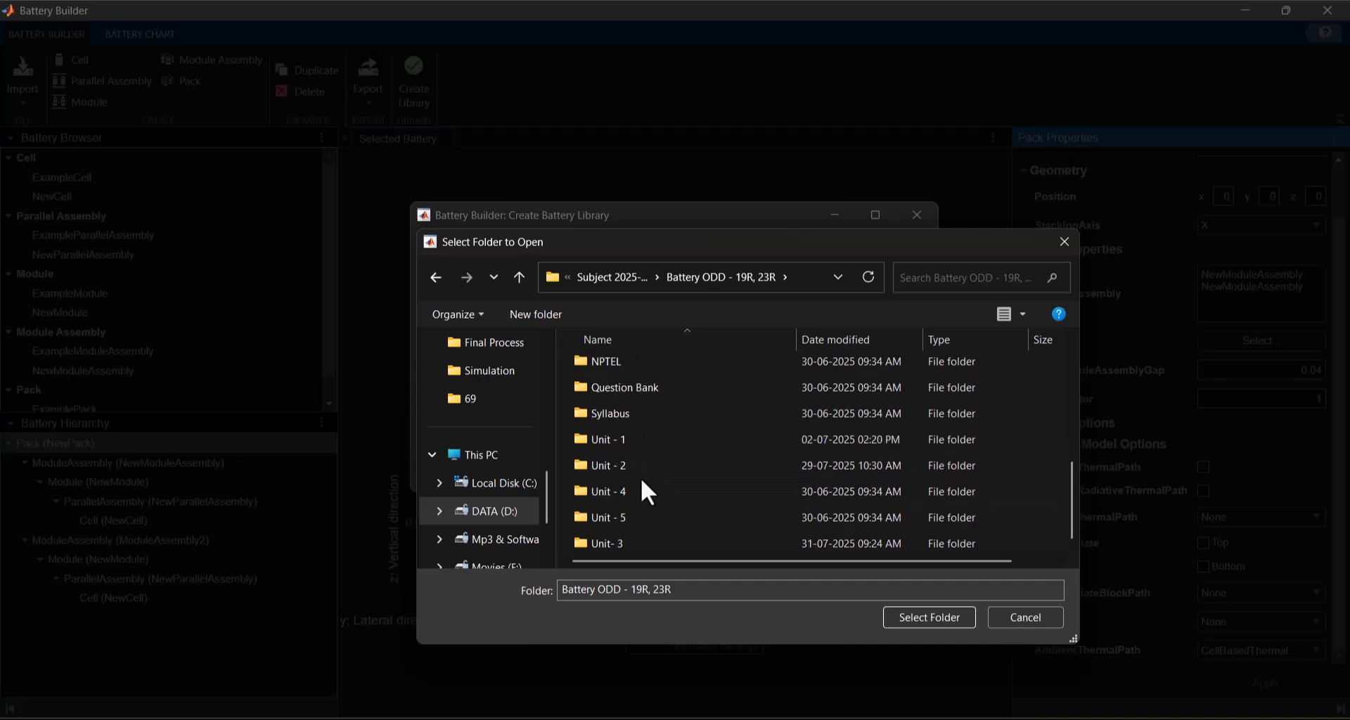
double_click(634, 458)
double_click(631, 414)
double_click(633, 396)
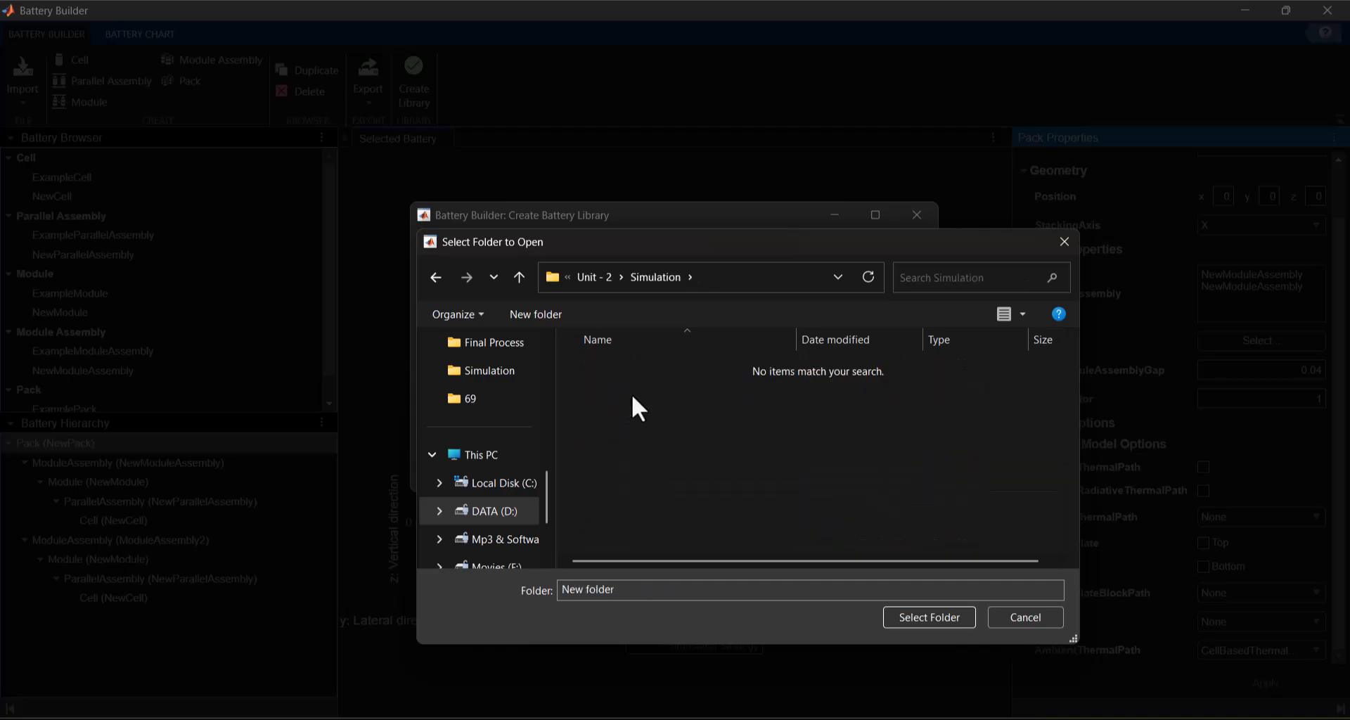
left_click(912, 633)
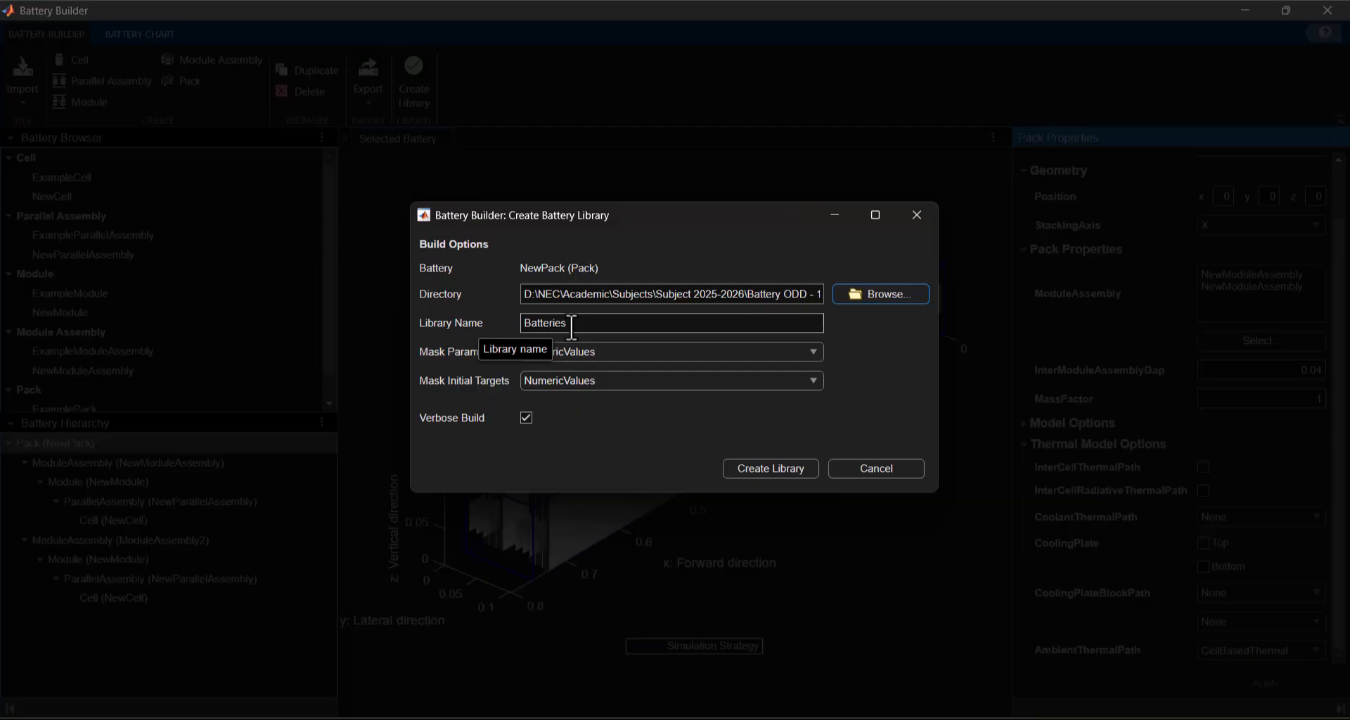
Generate the library with the name Batteries and numeric mask values, and switch to the main MATLAB window.
left_click(773, 467)
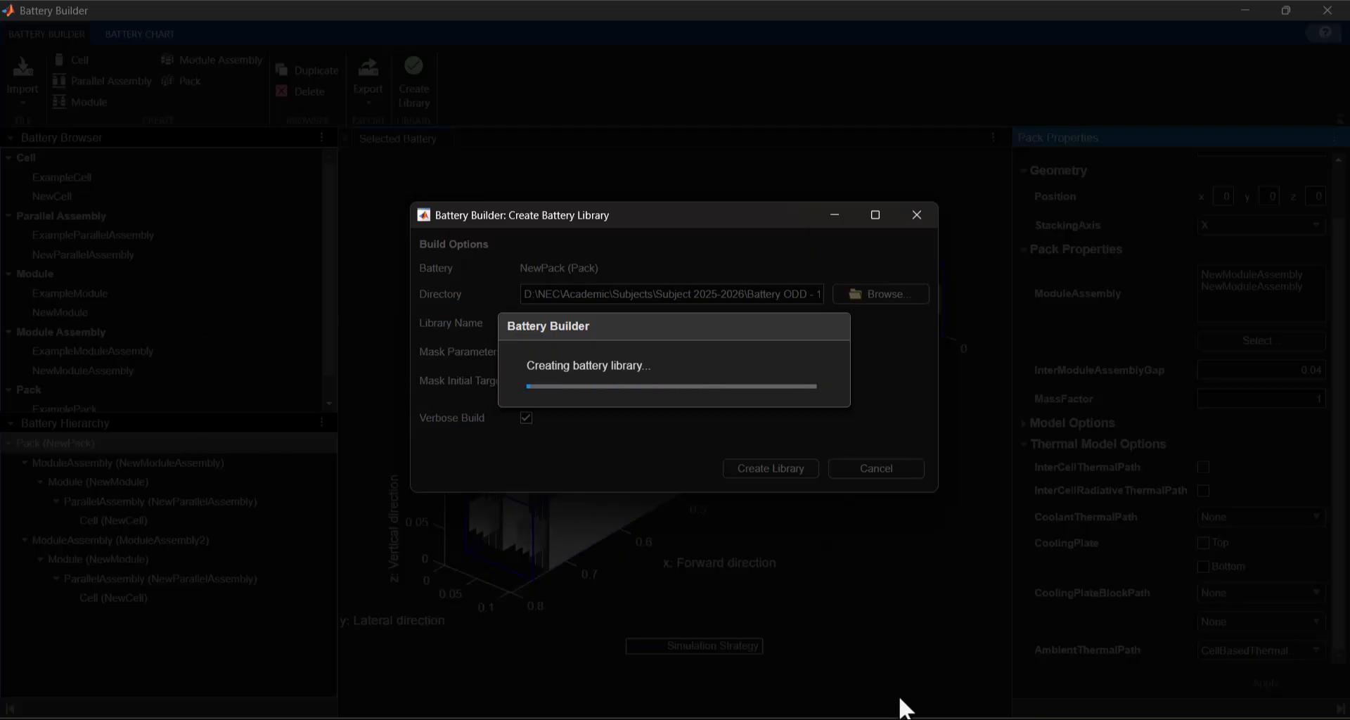
mouse_move(893, 713)
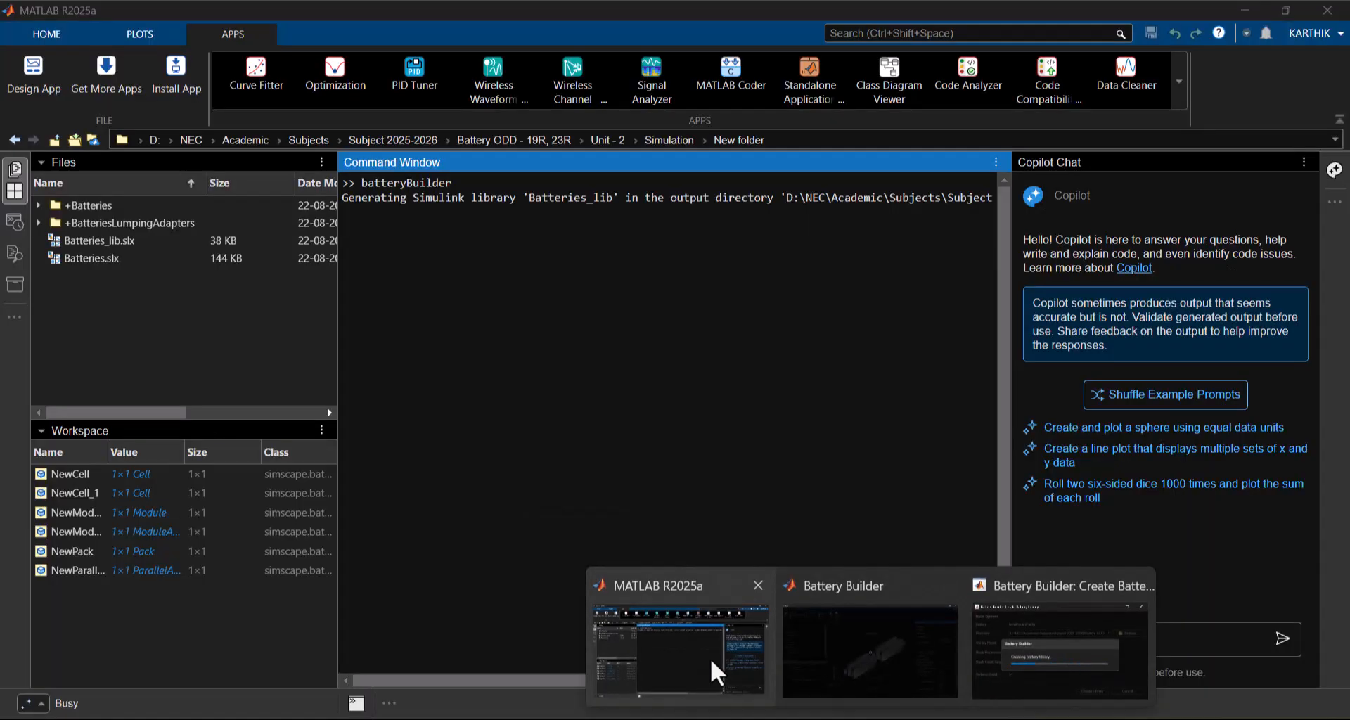
left_click(712, 666)
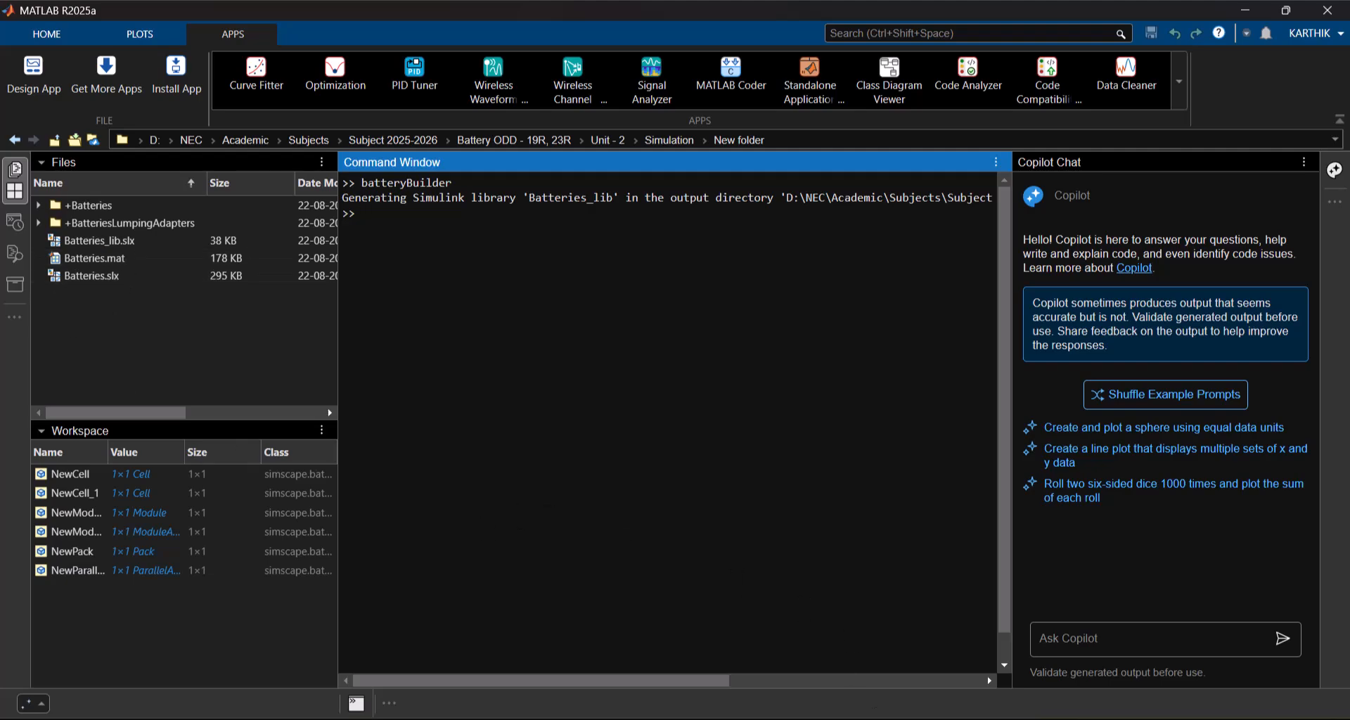
Switch to Battery Builder, dismiss the build completion message, and return to the main MATLAB window.
mouse_move(874, 687)
left_click(938, 635)
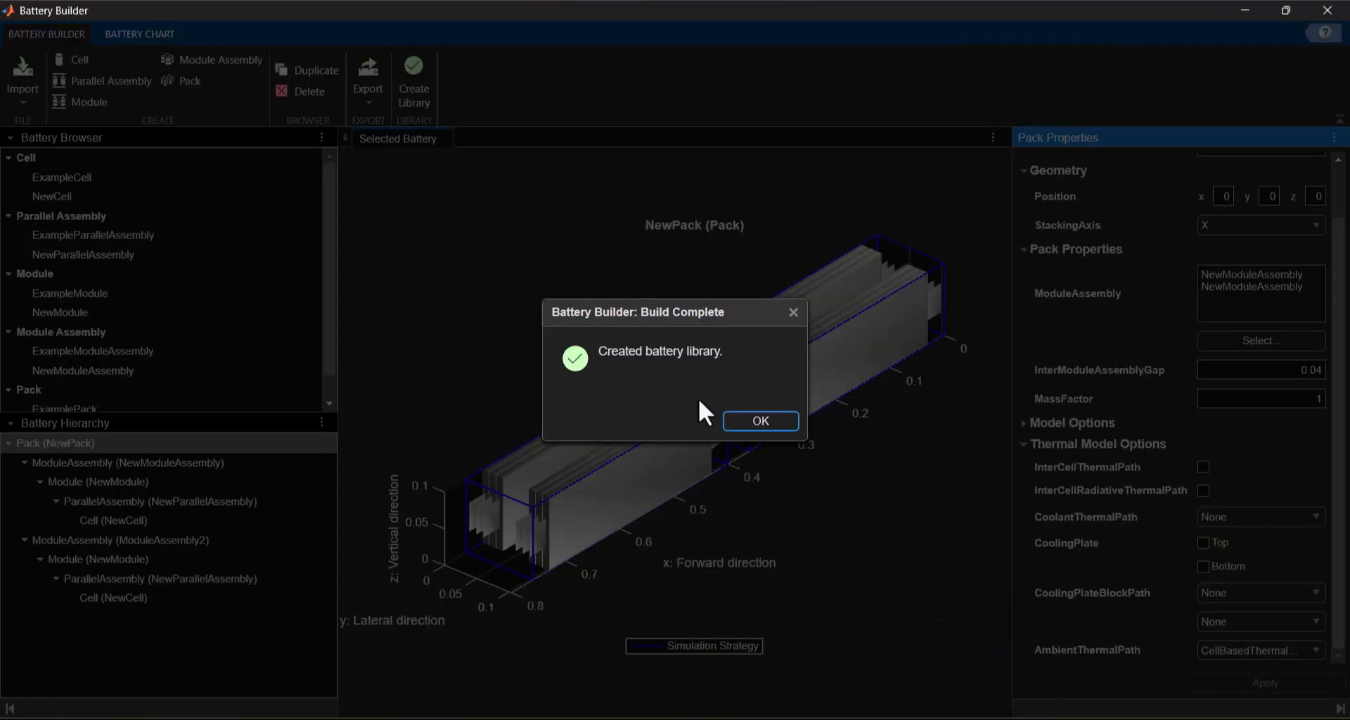
left_click(763, 420)
mouse_move(844, 713)
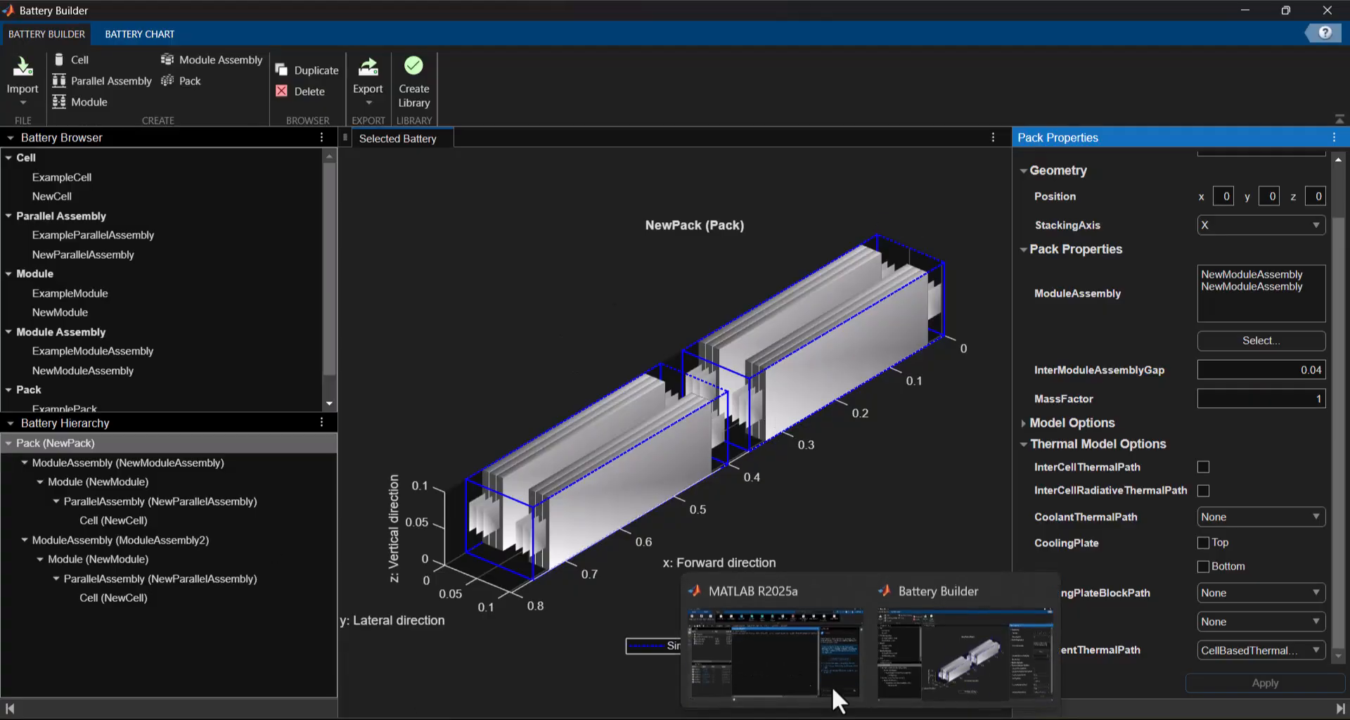
left_click(724, 668)
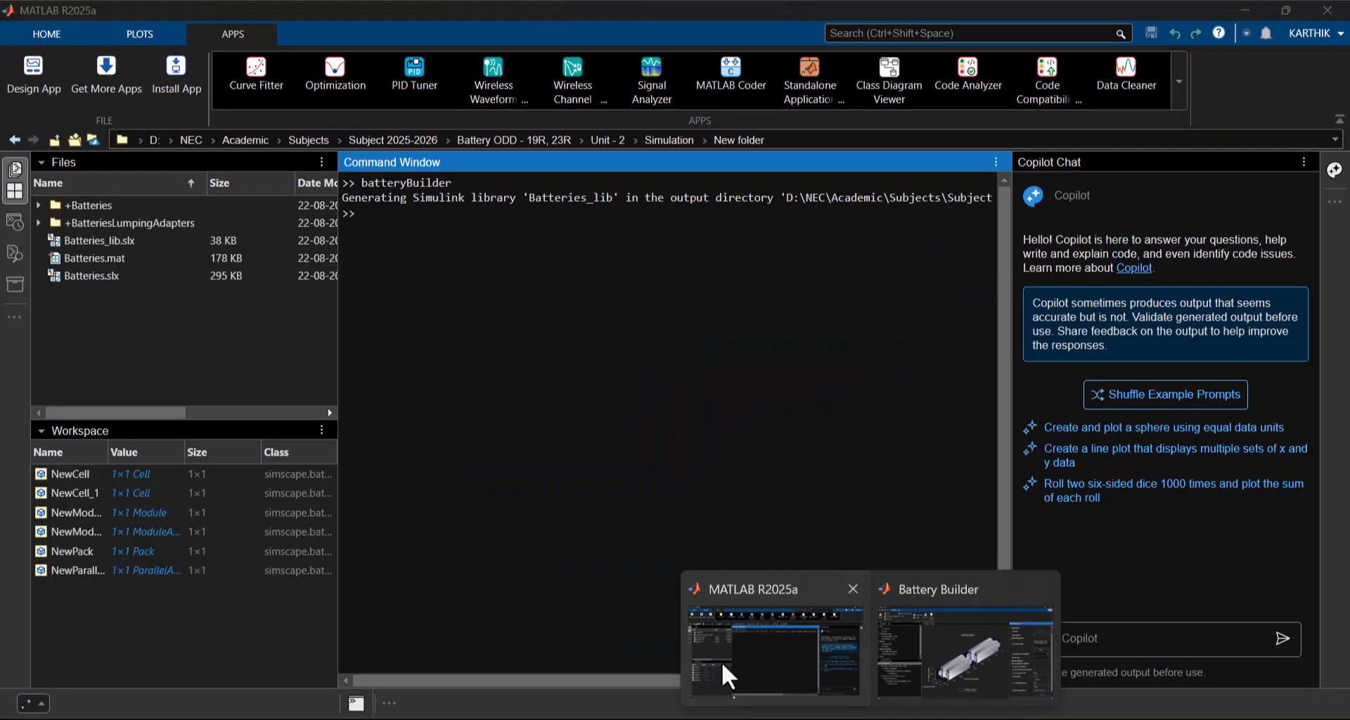
Open the generated Batteries_lib.slx library from the current folder, maximized with its blocks fitted to the view.
double_click(56, 246)
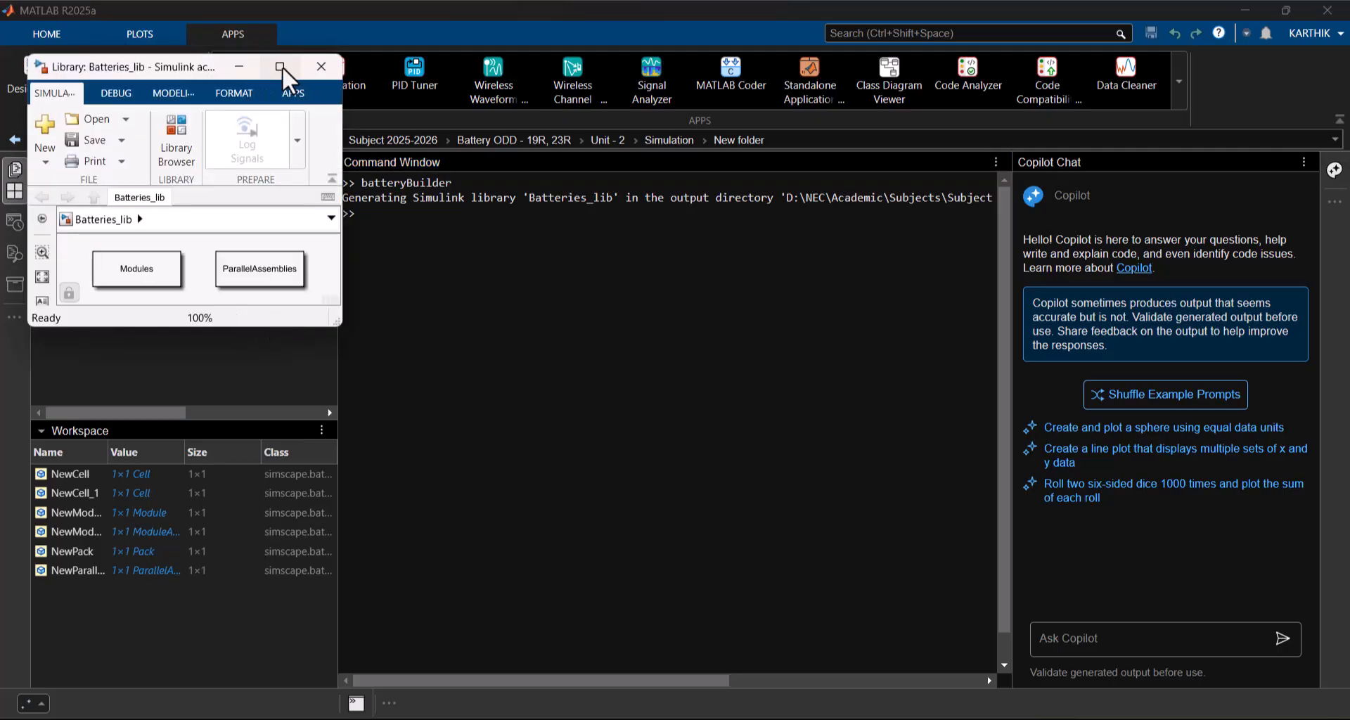
left_click(280, 67)
left_click(17, 221)
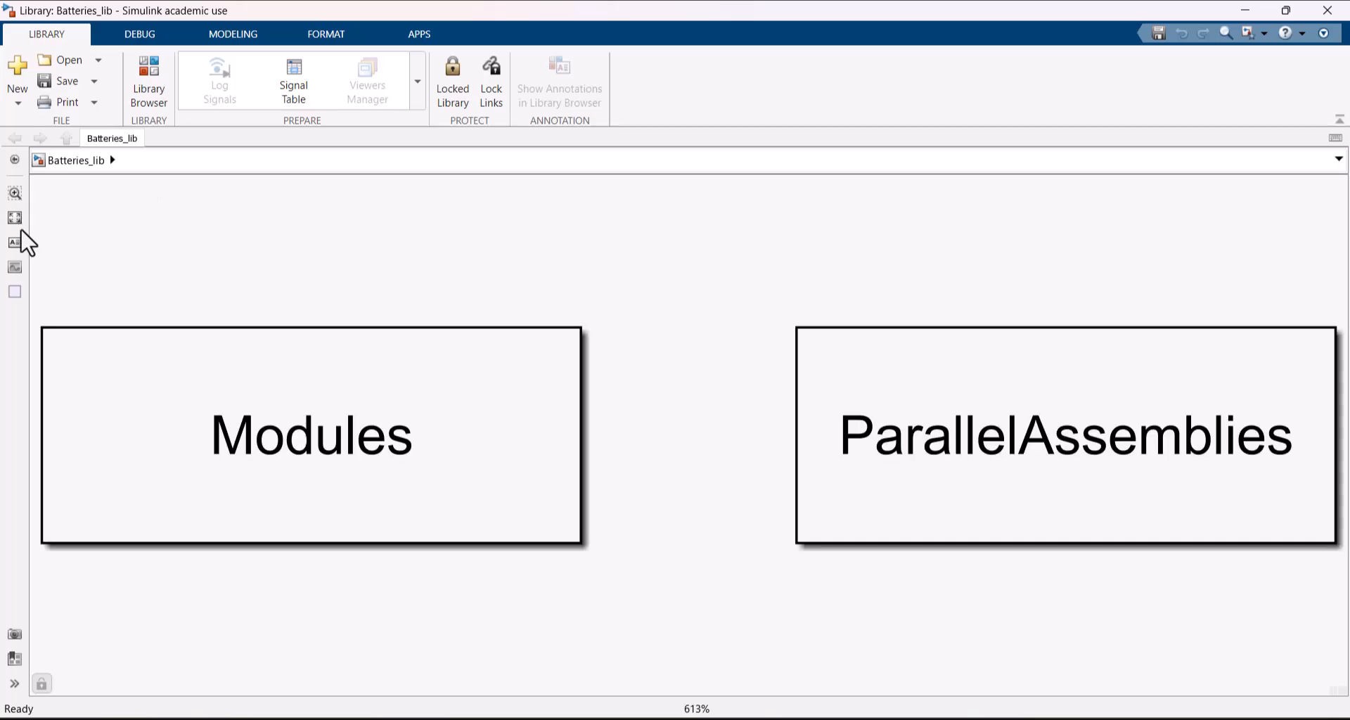
Open the Modules subsystem of Batteries_lib, inspect the ModuleType1 block parameters, and close them.
double_click(413, 487)
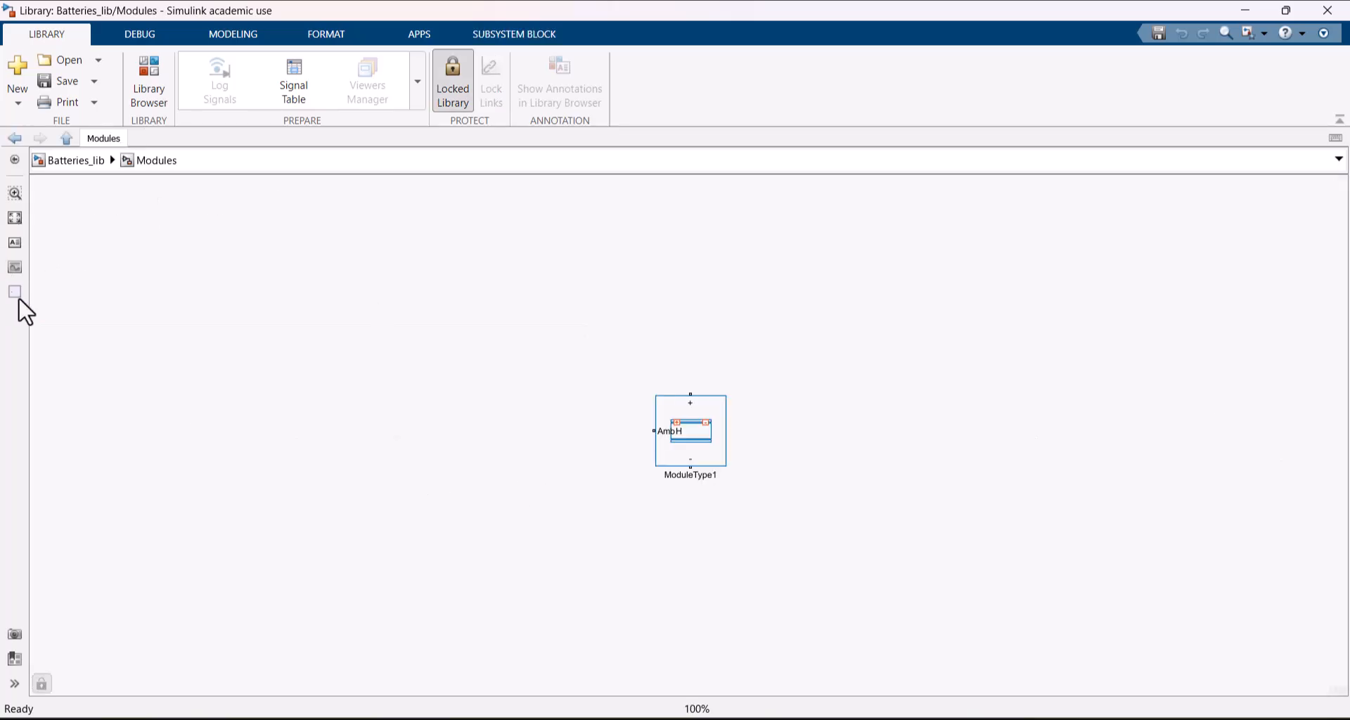
left_click(15, 218)
double_click(619, 430)
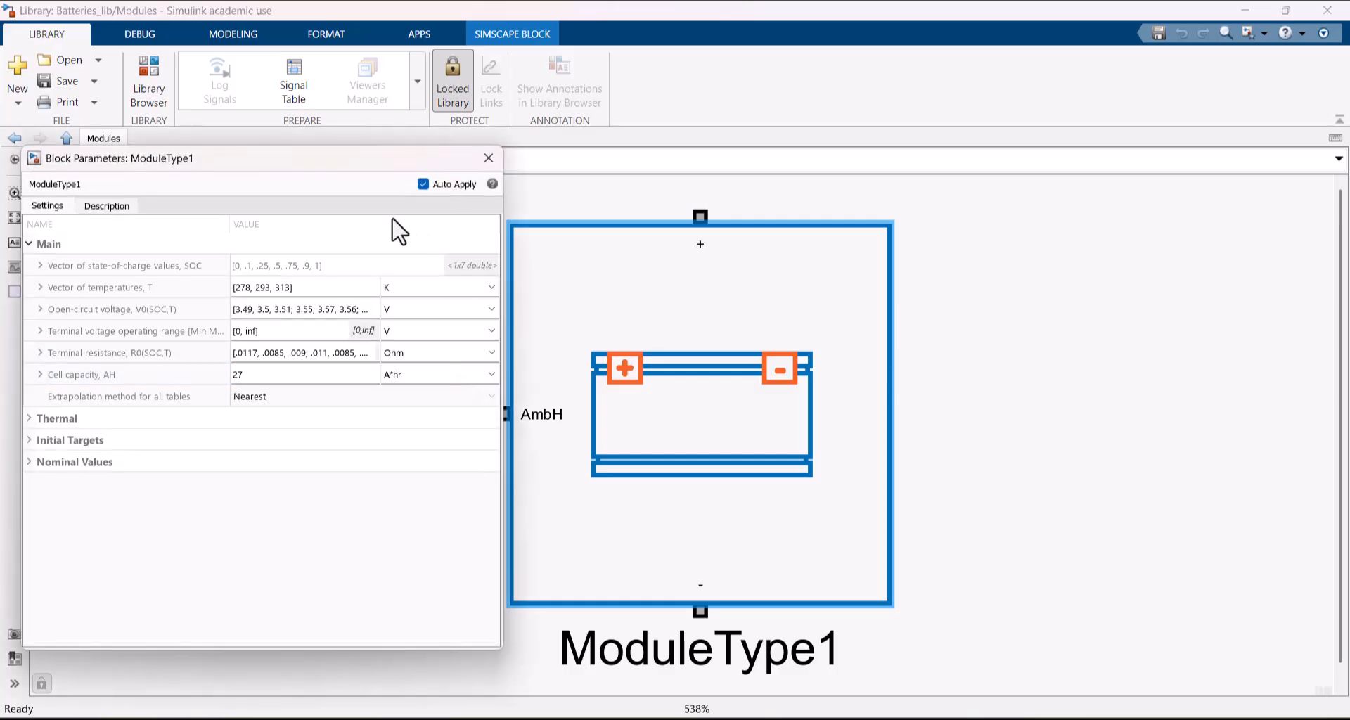
left_click_drag(372, 163, 546, 186)
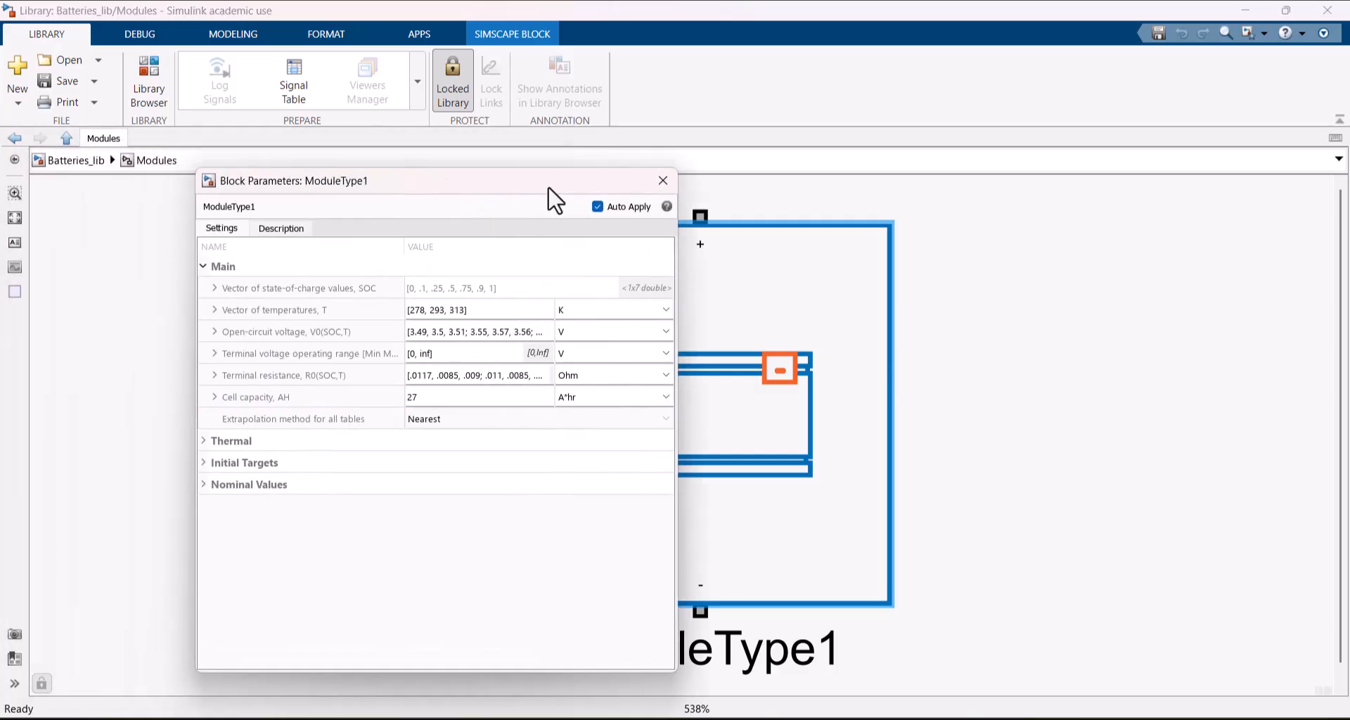
left_click(663, 181)
Go back to the top level of Batteries_lib and view the contents of the ParallelAssemblies subsystem.
left_click(75, 160)
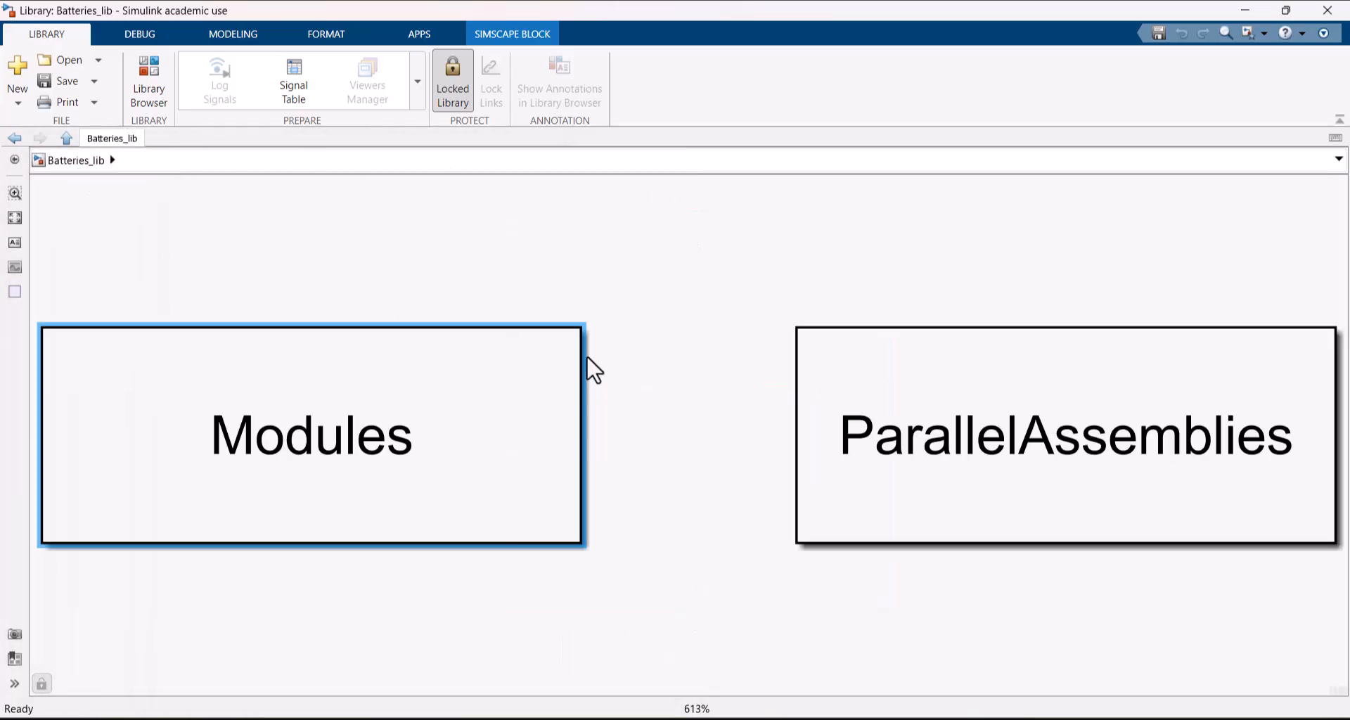
double_click(1040, 432)
left_click(14, 217)
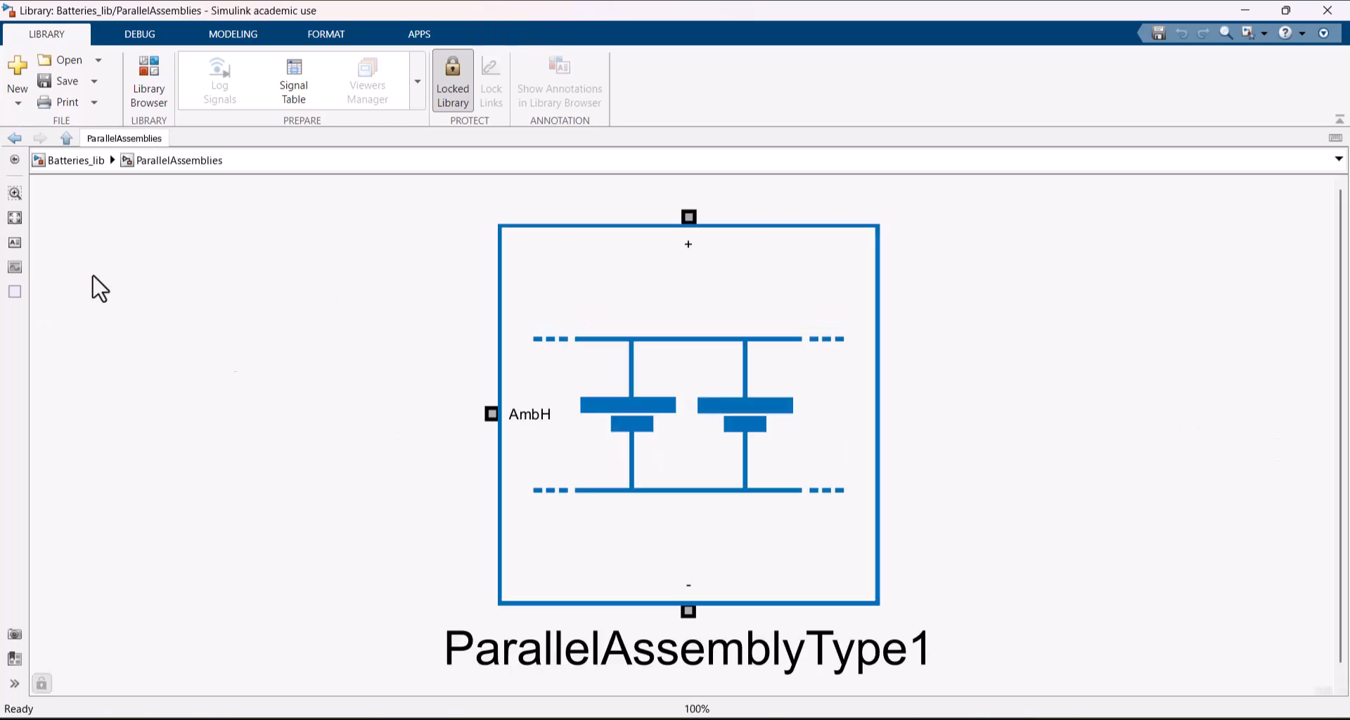
Switch to the main MATLAB window and open Batteries.slx, maximized with its blocks fitted to the view.
left_click(871, 718)
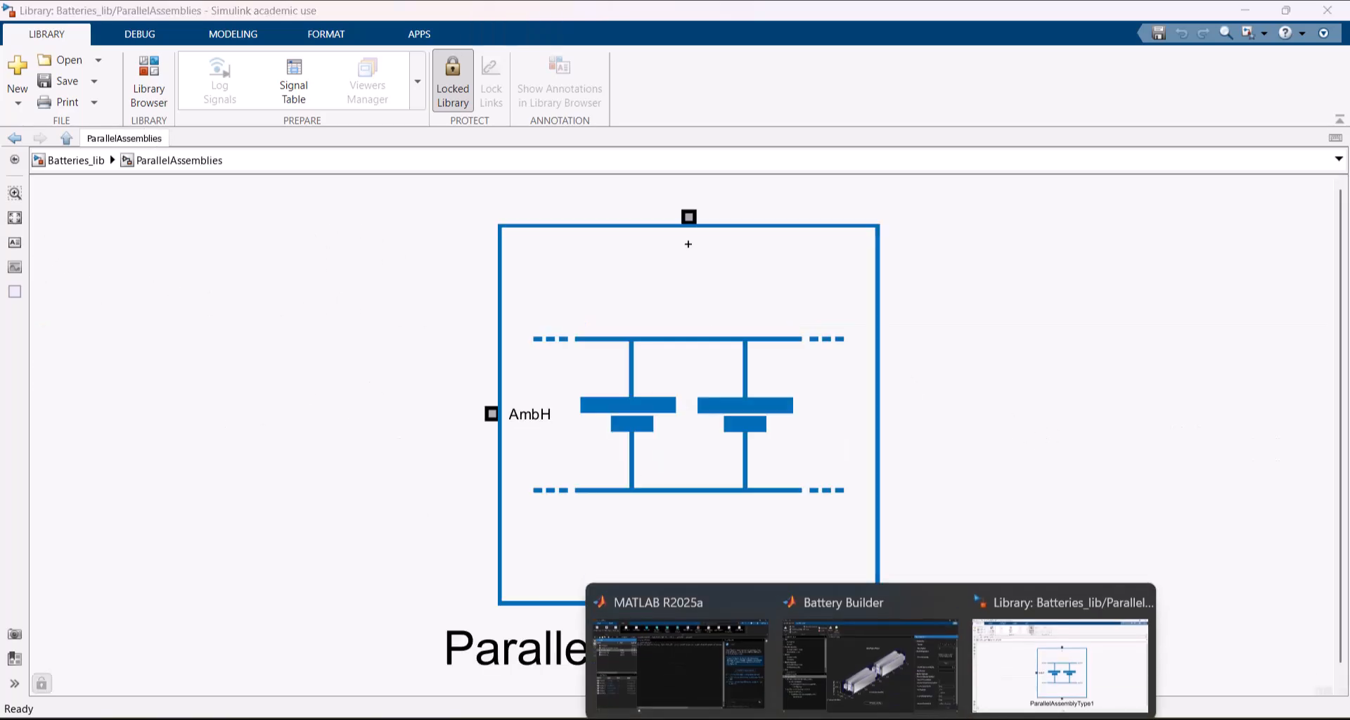
left_click(667, 647)
left_click(85, 275)
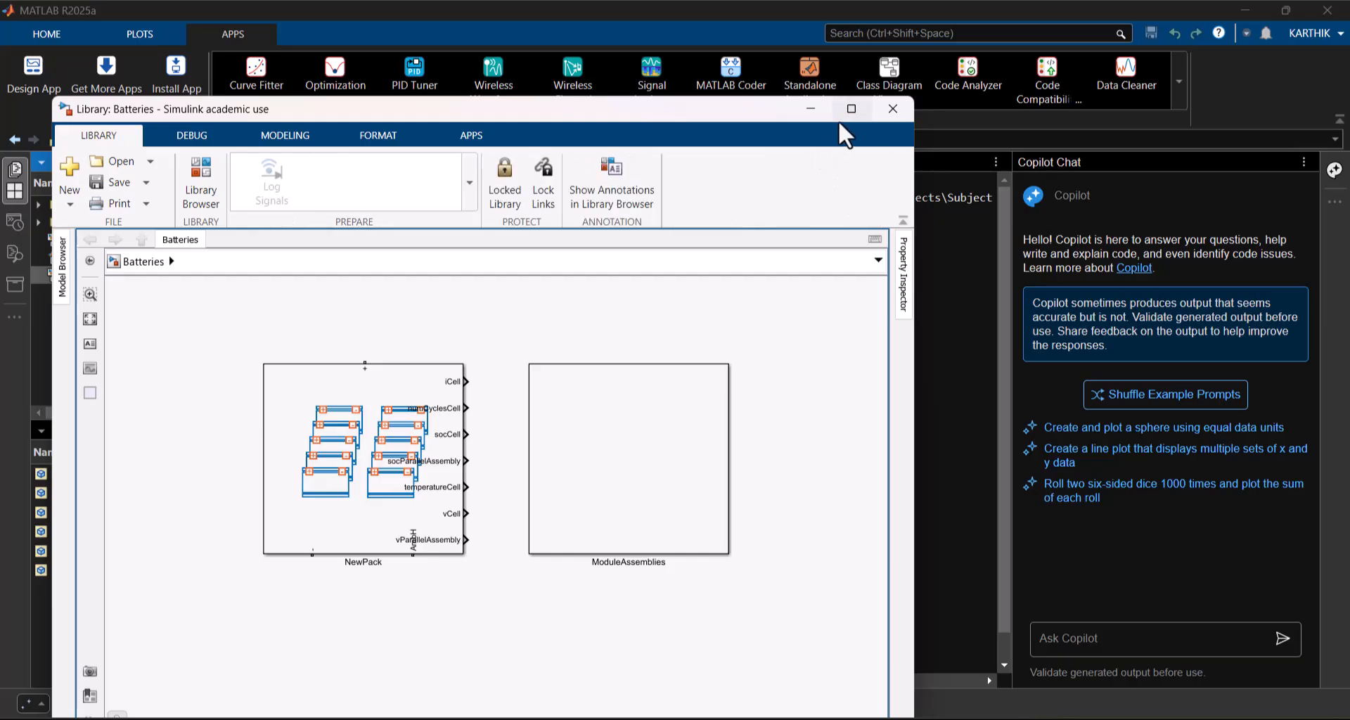
left_click(850, 108)
left_click(36, 219)
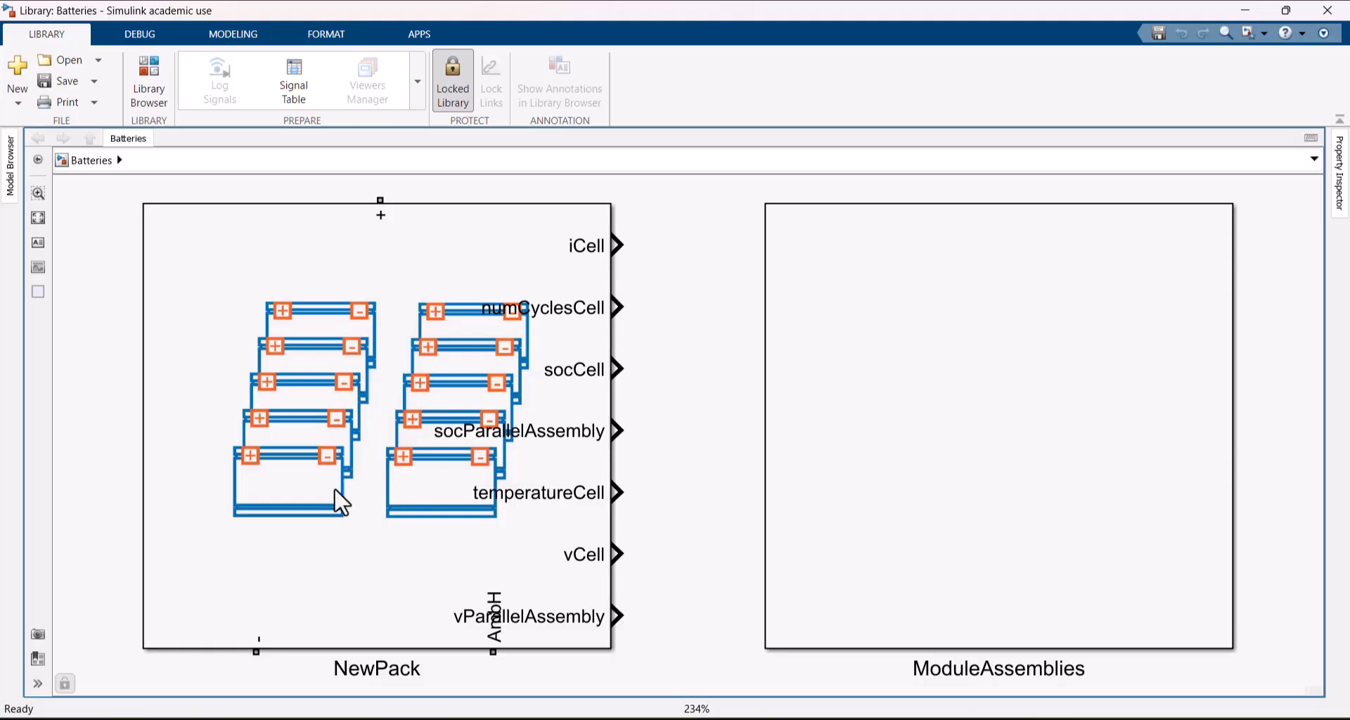
Open the NewPack subsystem and examine how its two module assemblies are connected.
left_click(344, 468)
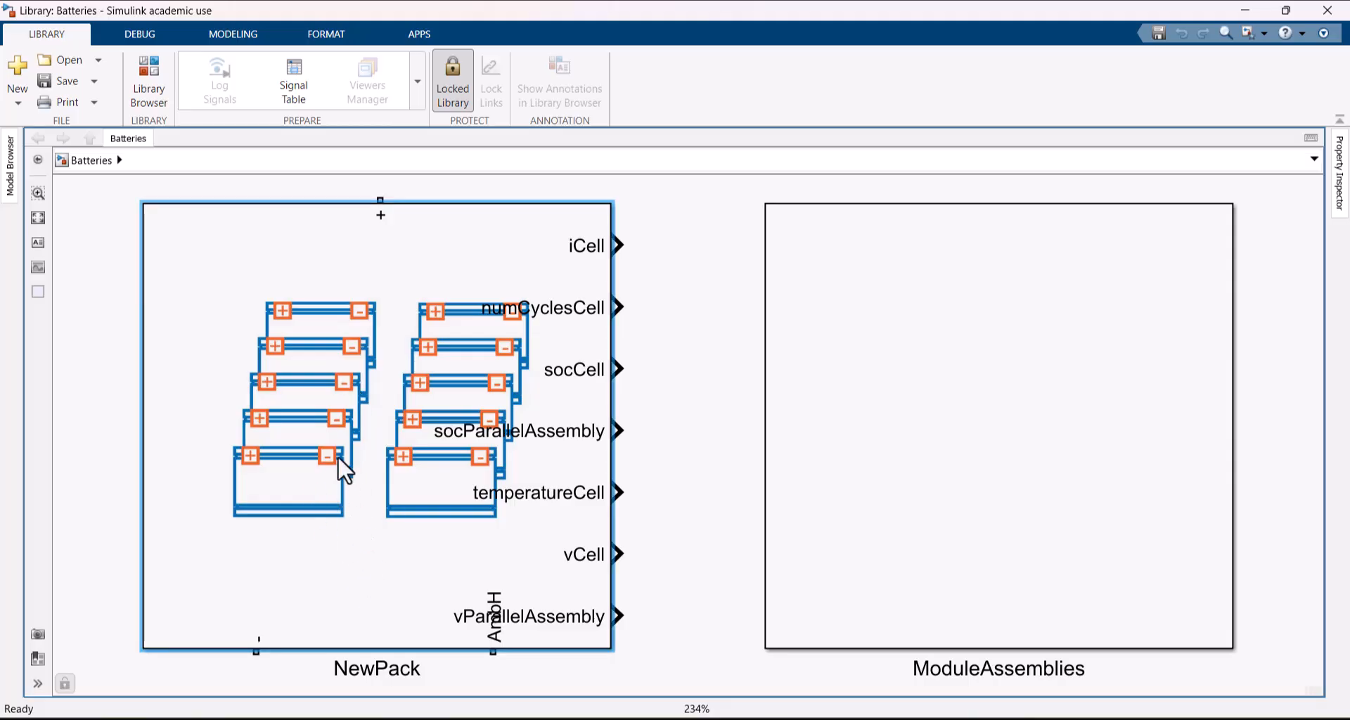
double_click(405, 467)
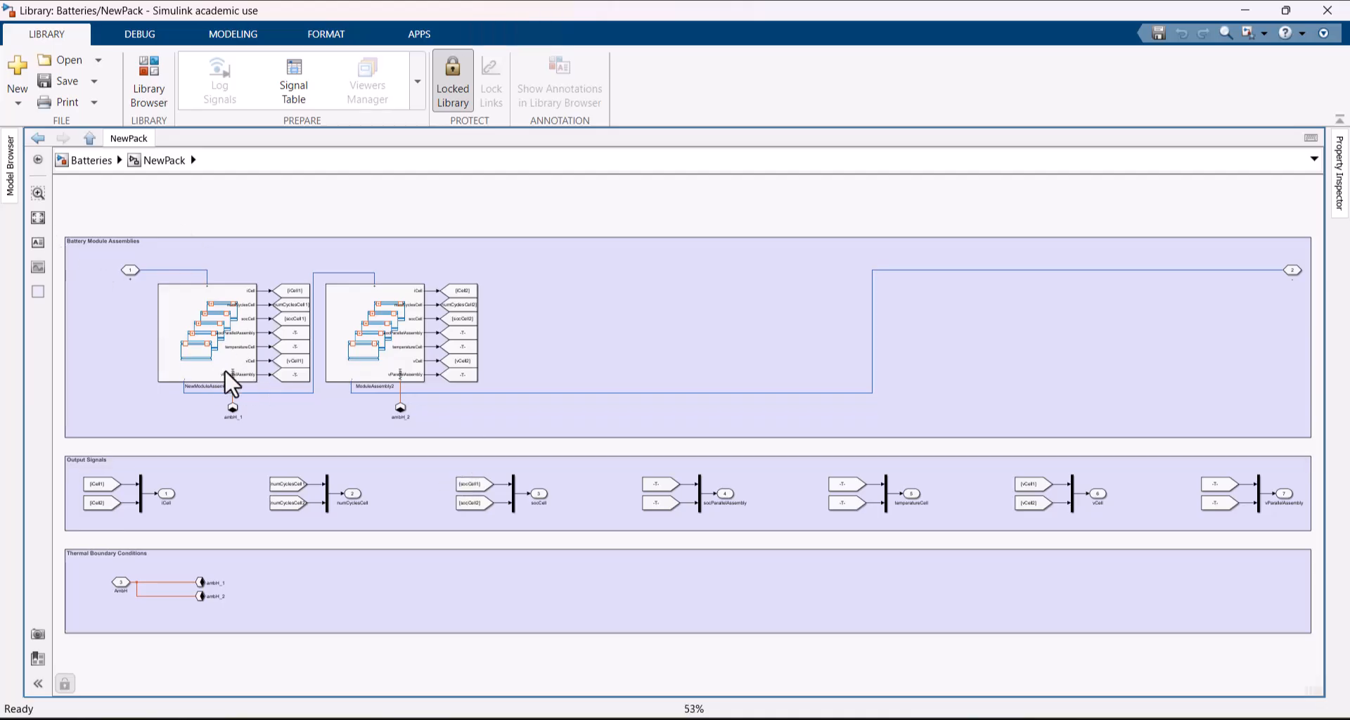
scroll(189, 387, "up", 4)
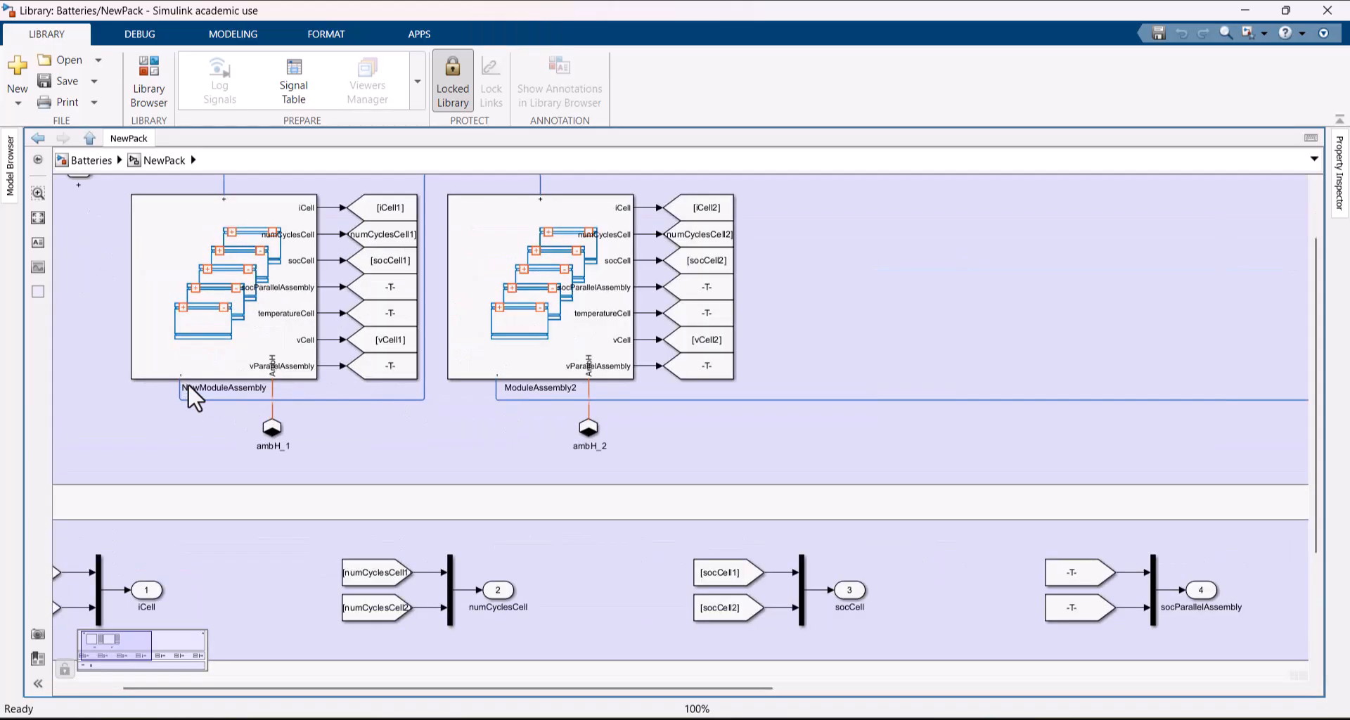
scroll(188, 383, "up", 1)
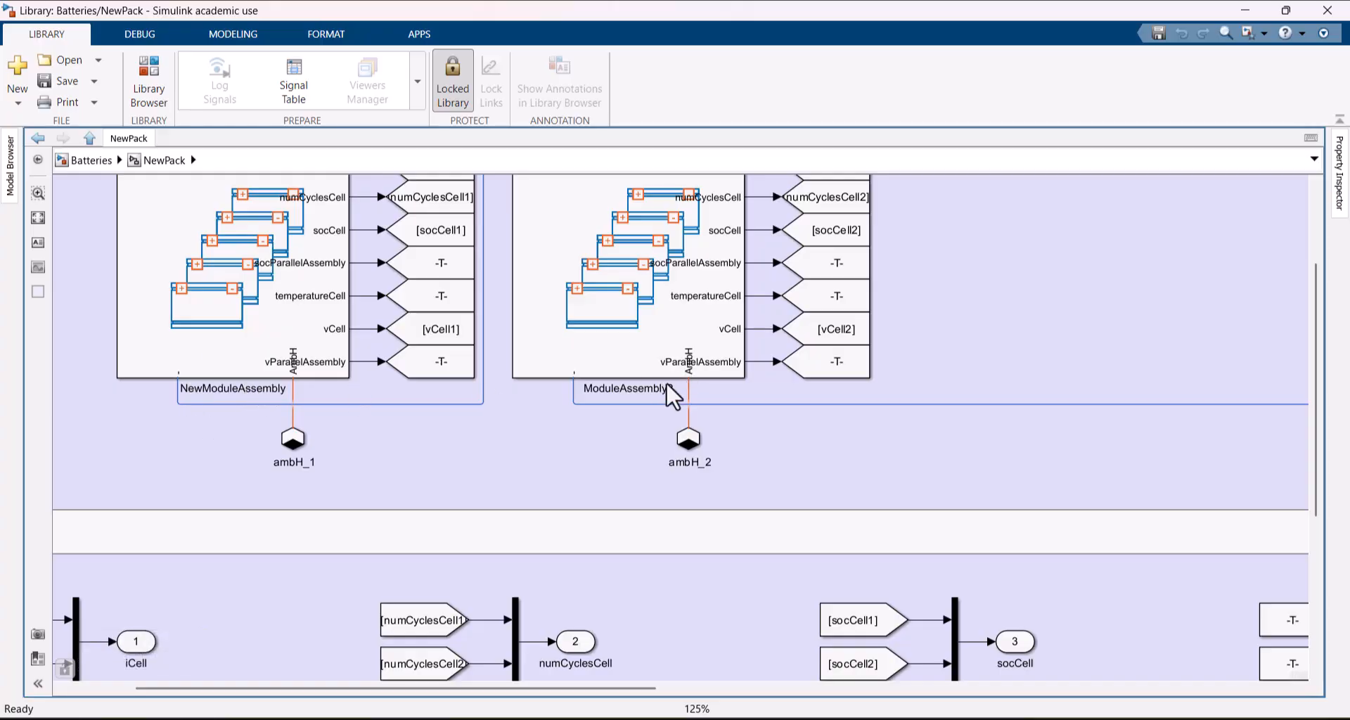
left_click_drag(1319, 433, 1316, 359)
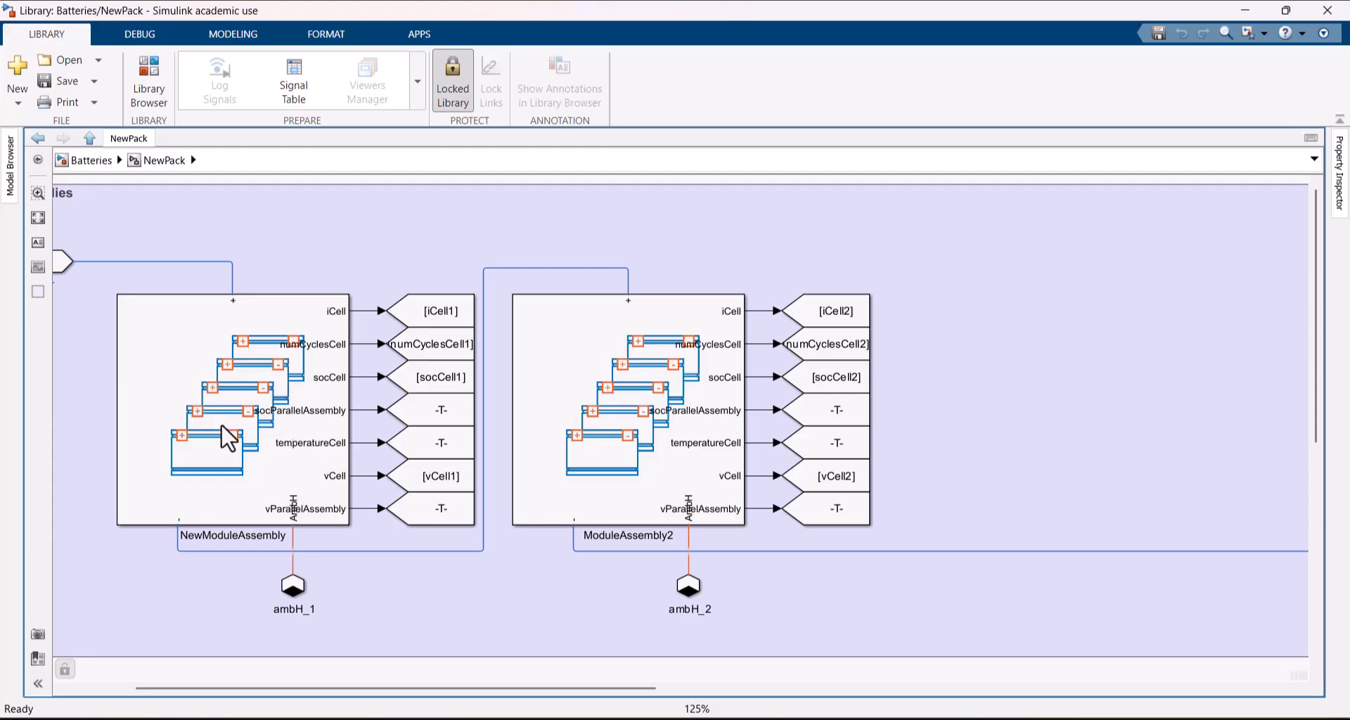
Look inside NewModuleAssembly at its battery module and output signals, and return to the top level of Batteries.
double_click(224, 444)
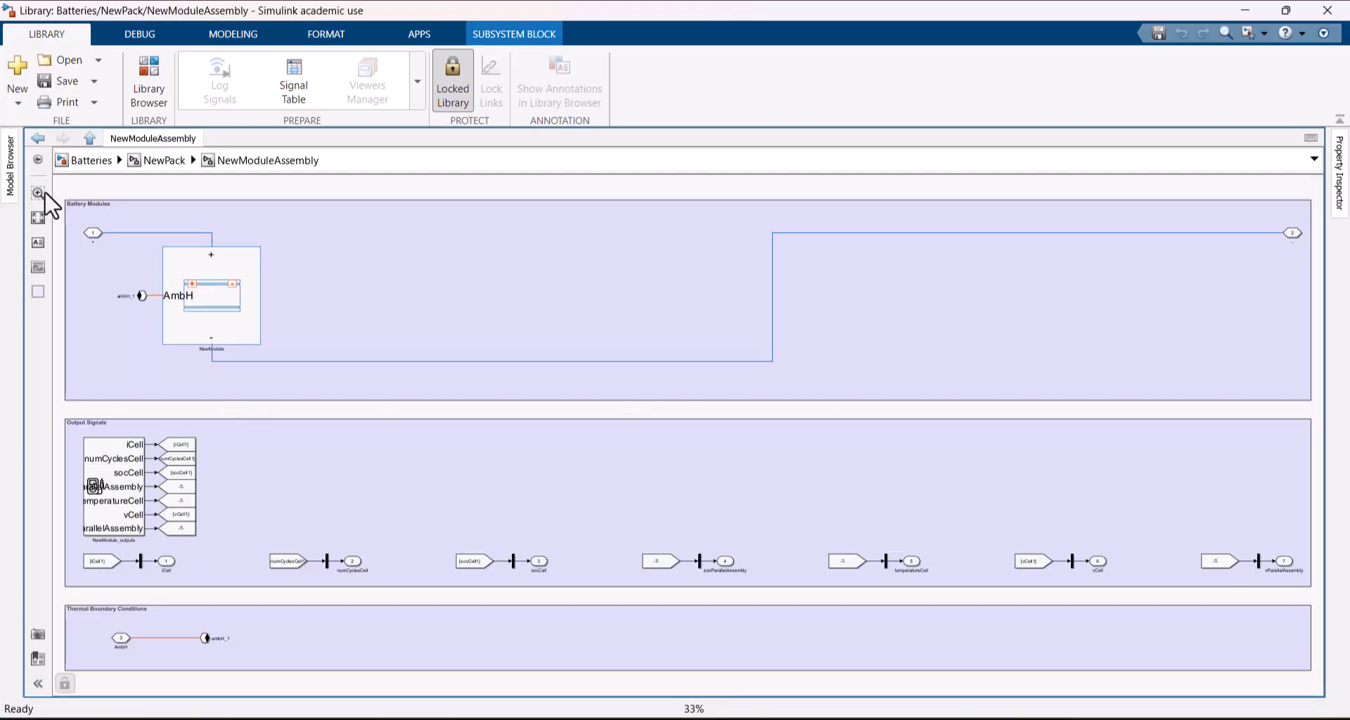
scroll(190, 332, "up", 5)
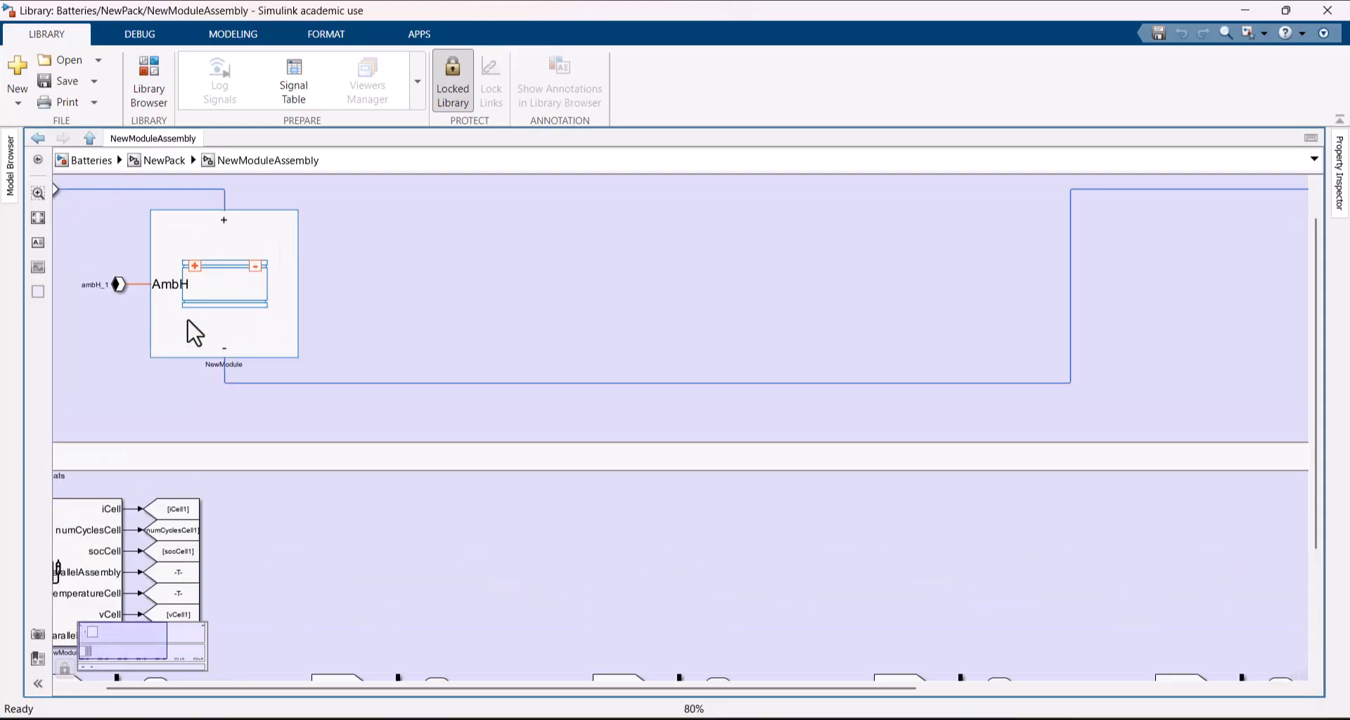
left_click_drag(1315, 292, 1316, 252)
scroll(774, 428, "down", 4)
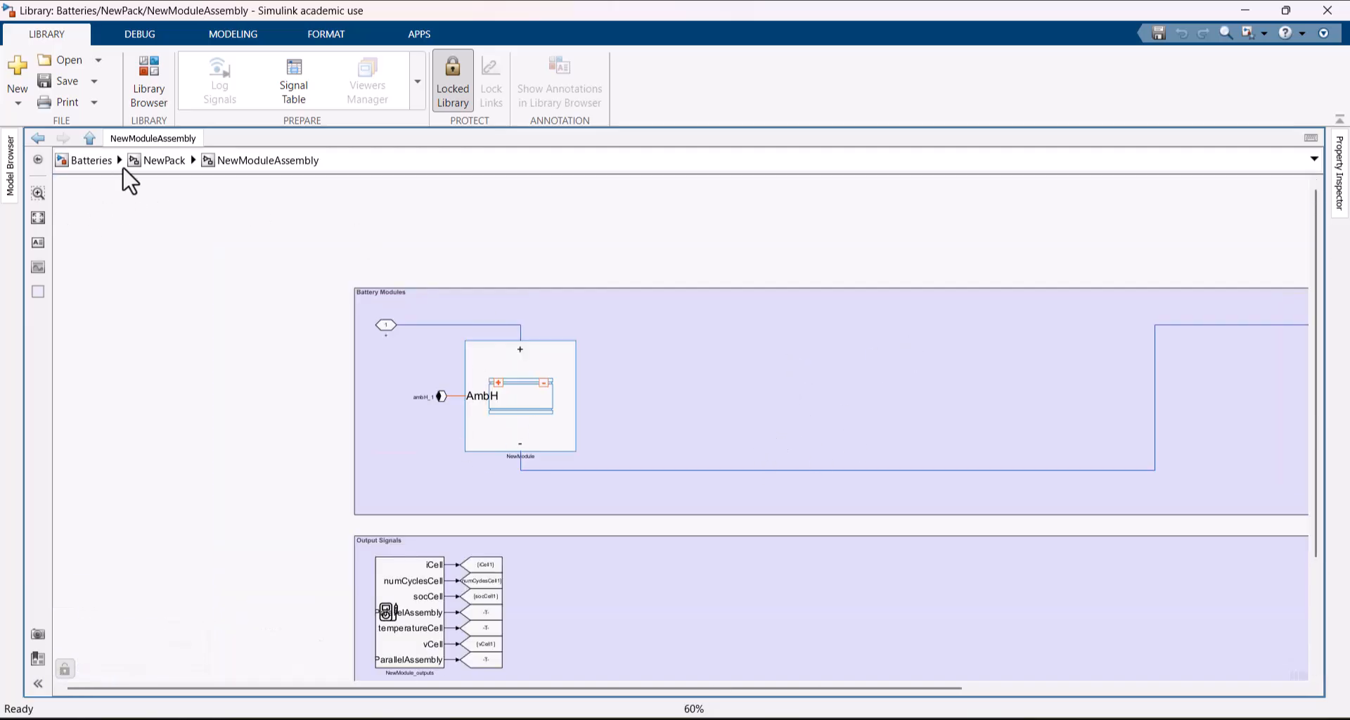
left_click(157, 165)
left_click(95, 162)
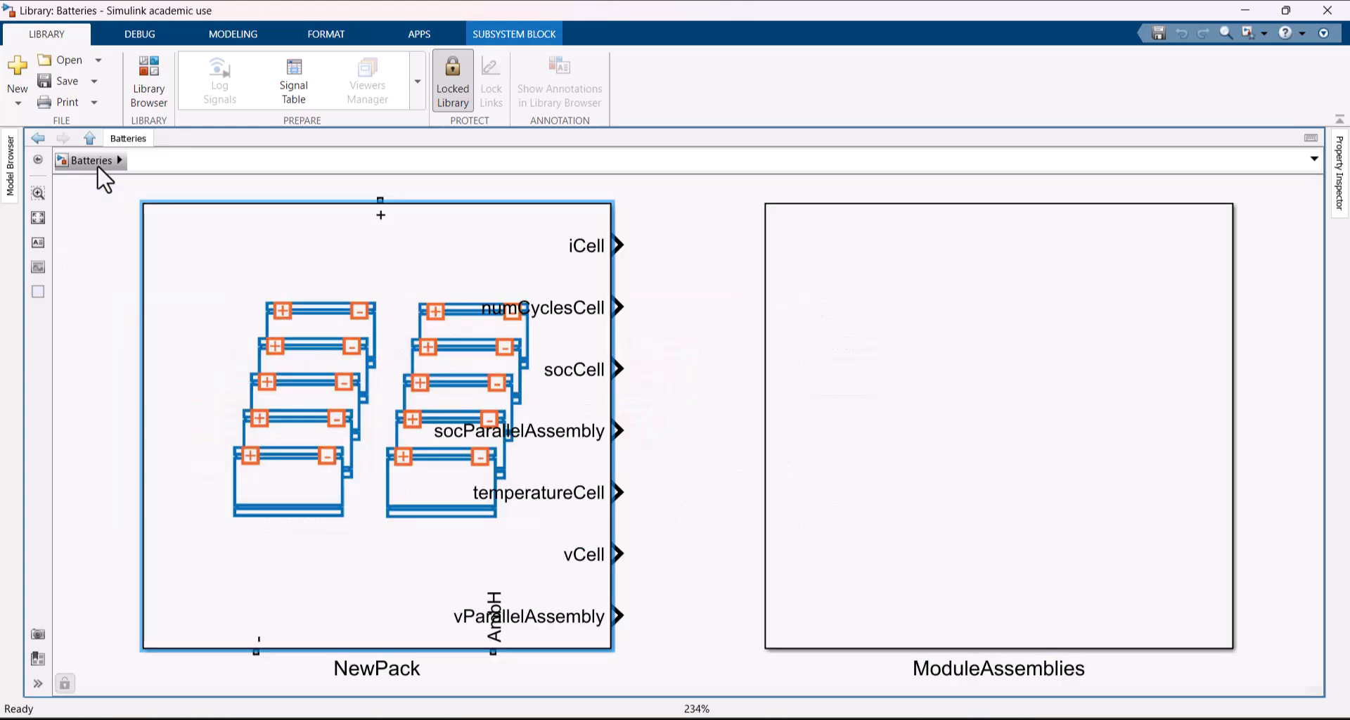
Reopen NewPack, look into NewModuleAssembly again, and go back up to the NewPack level.
double_click(328, 445)
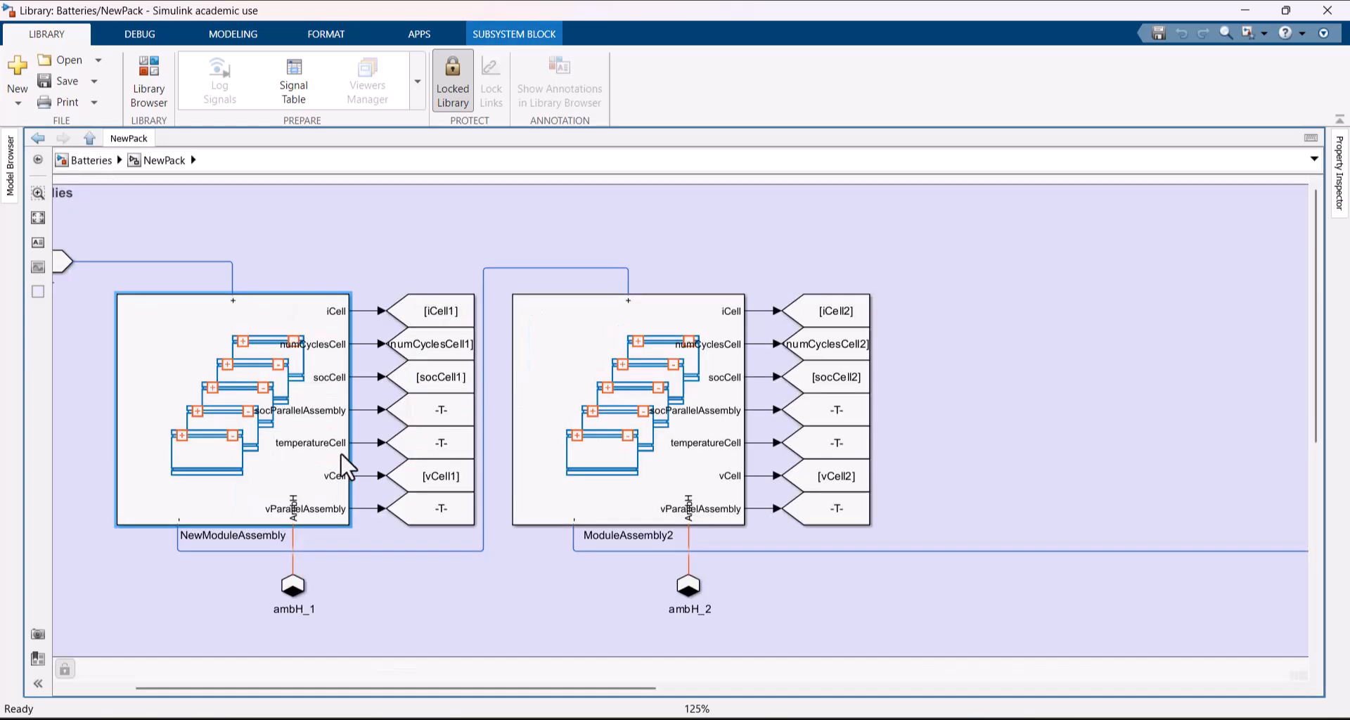
double_click(270, 429)
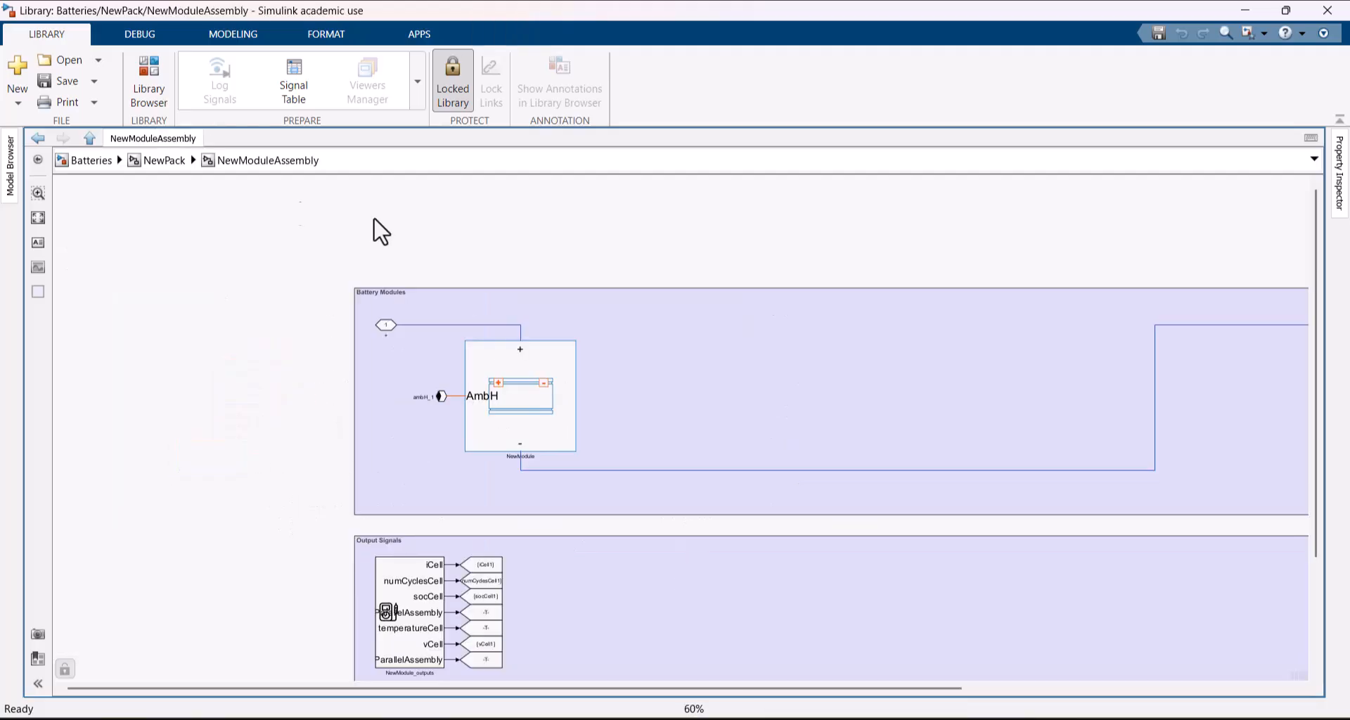
left_click(155, 167)
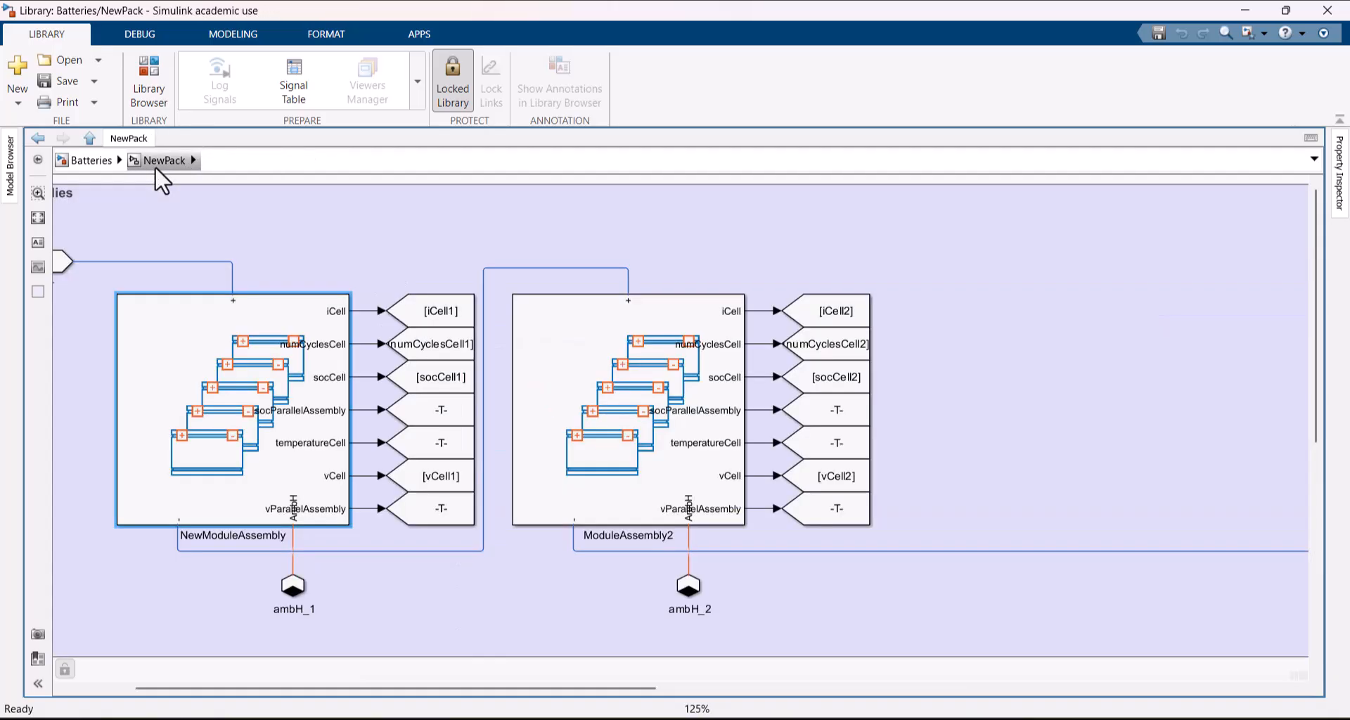
View the contents of ModuleAssembly2 inside NewPack and return to the top level of Batteries.
left_click(555, 346)
double_click(573, 352)
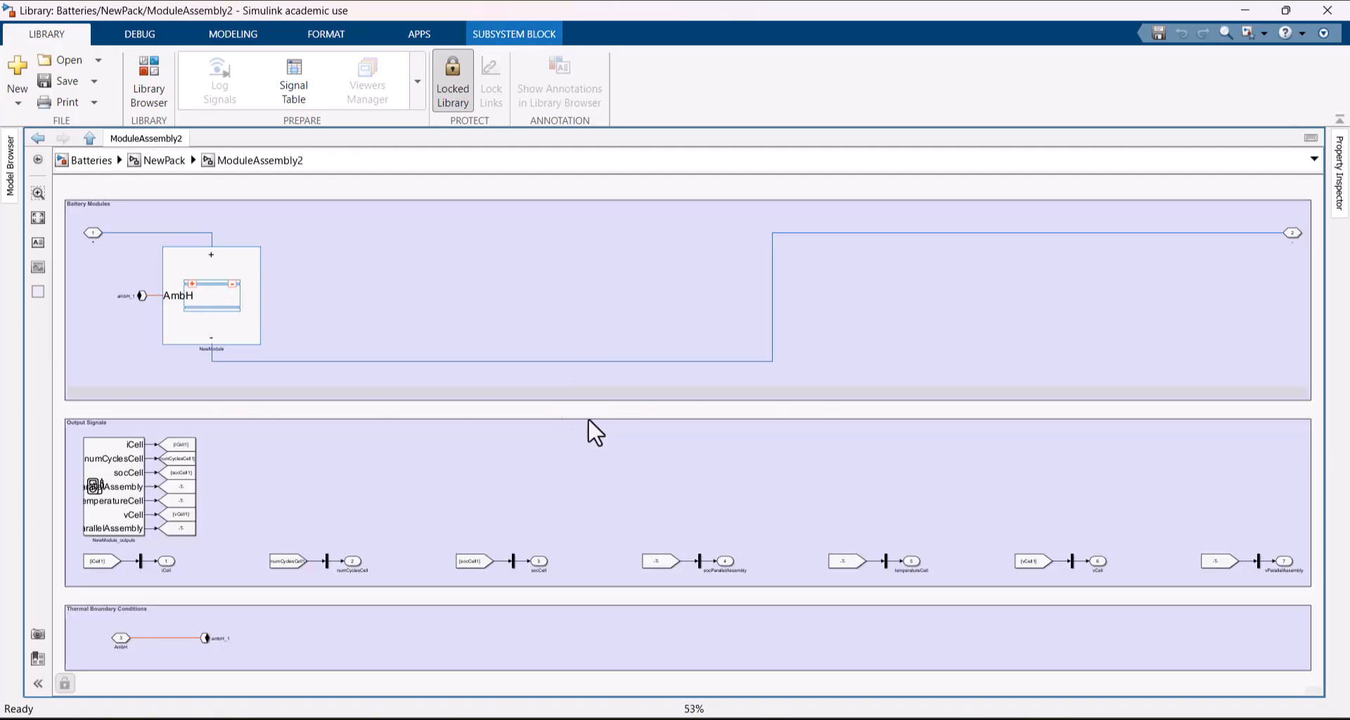
left_click(88, 163)
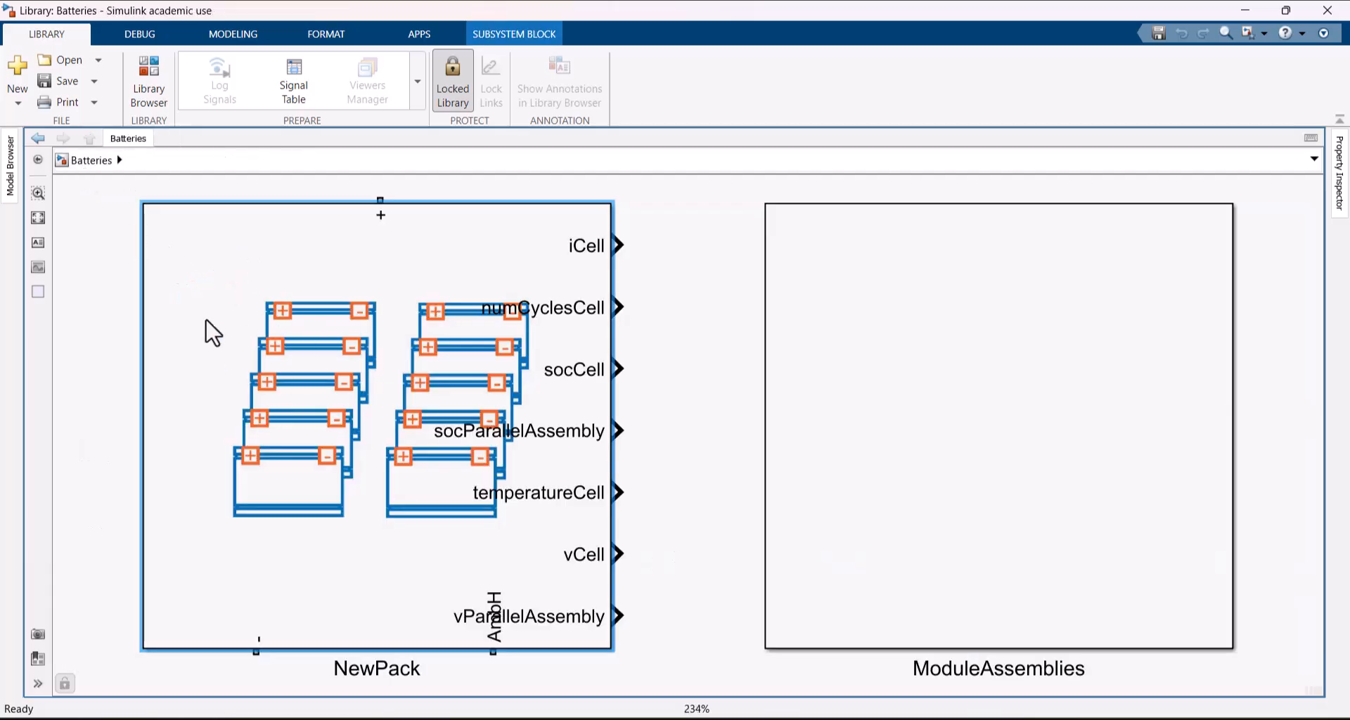